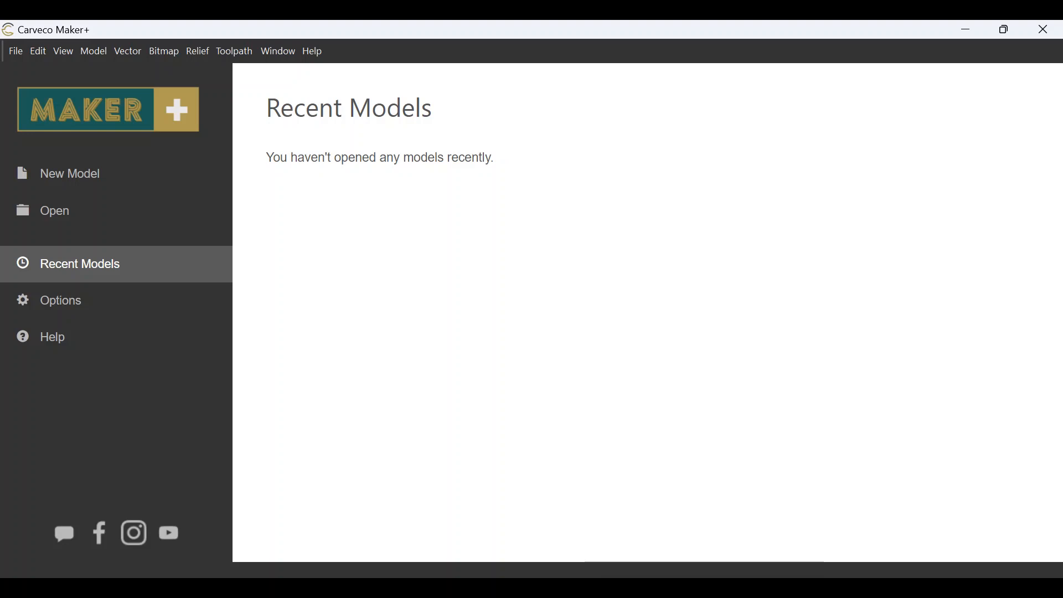
Switch to the browser, browse the Thingiverse chess set results and view the complete Egypt chess set page, then return to Carveco
left_click(703, 588)
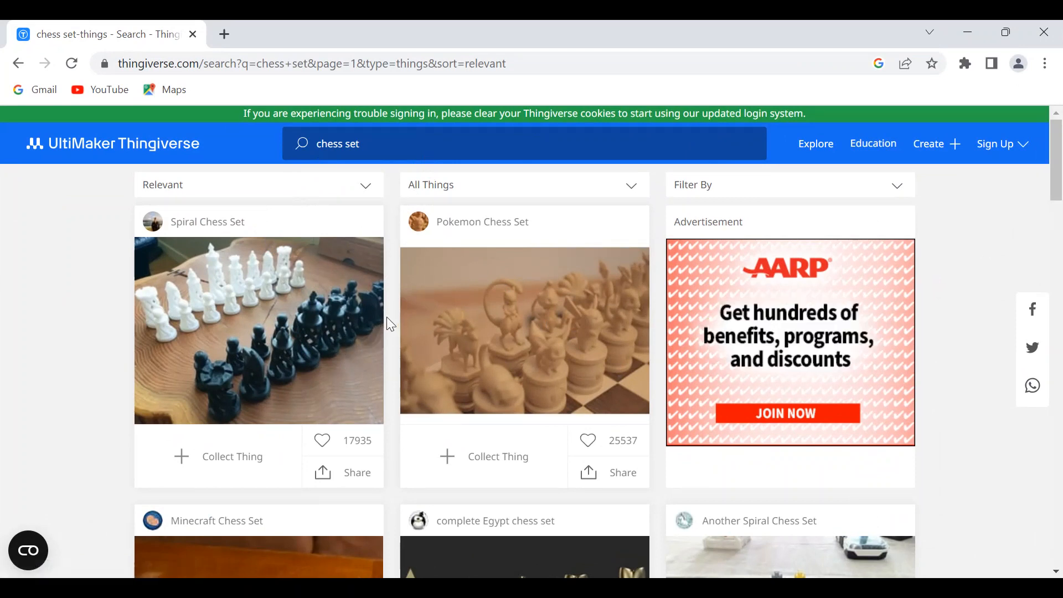
scroll(388, 313, "down", 6)
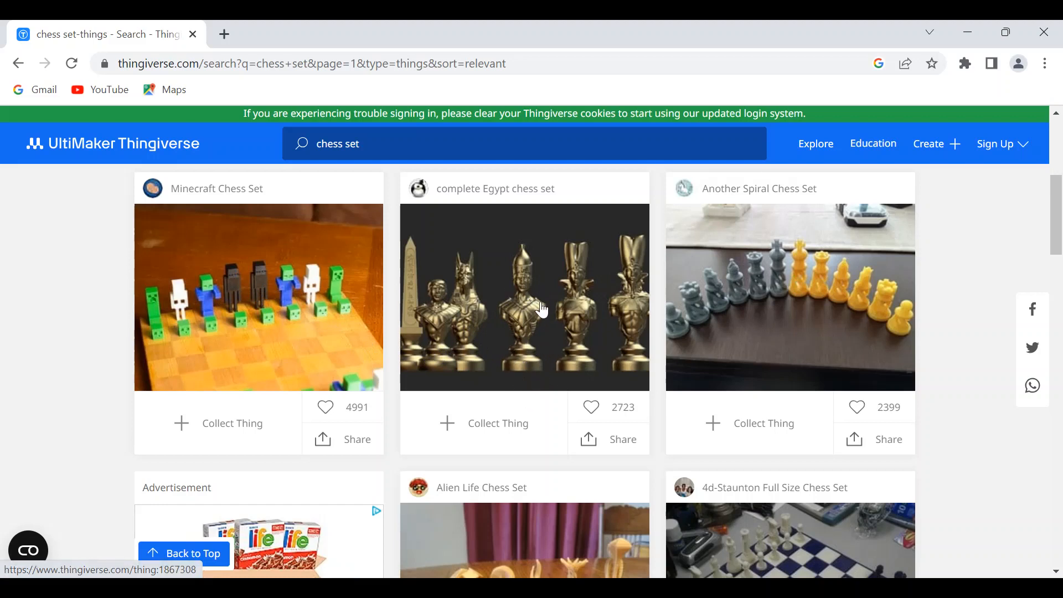
left_click(519, 304)
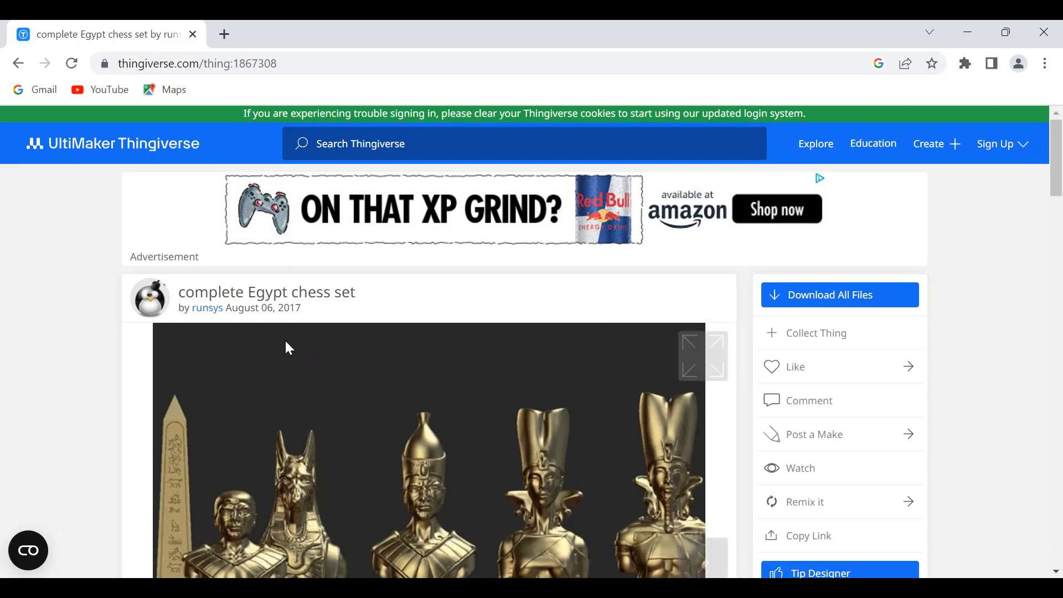
left_click(969, 34)
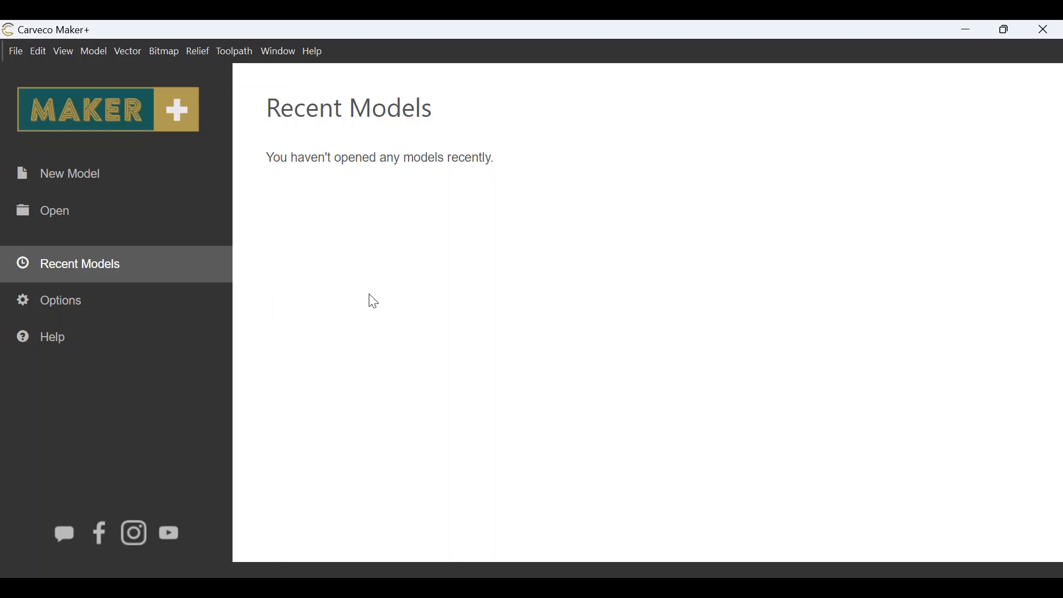
Create a new model 1.75 inches wide and 9 inches high with the job origin at its centre
left_click(76, 177)
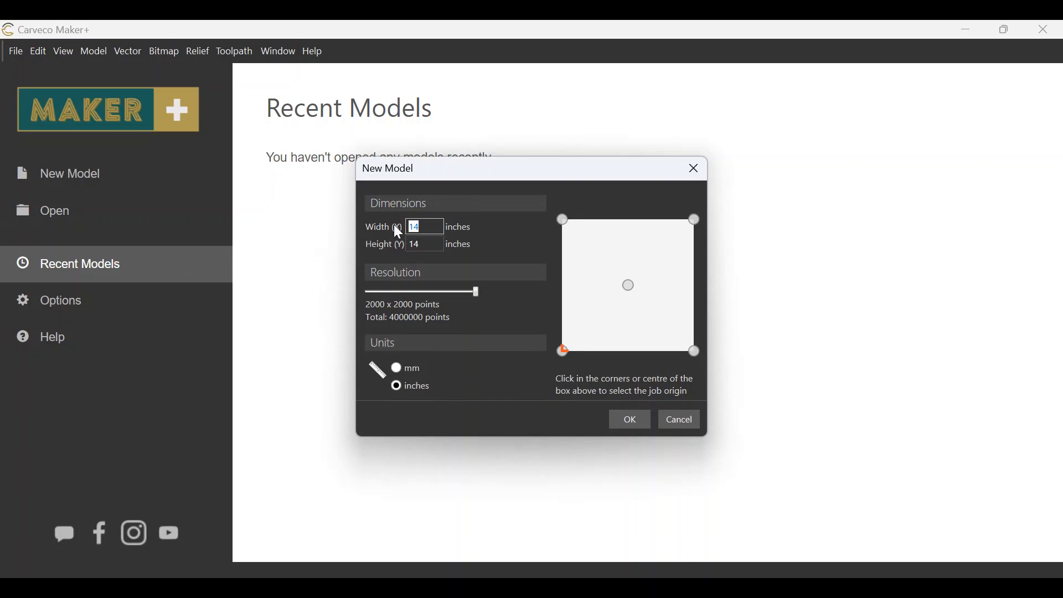
type("1.75")
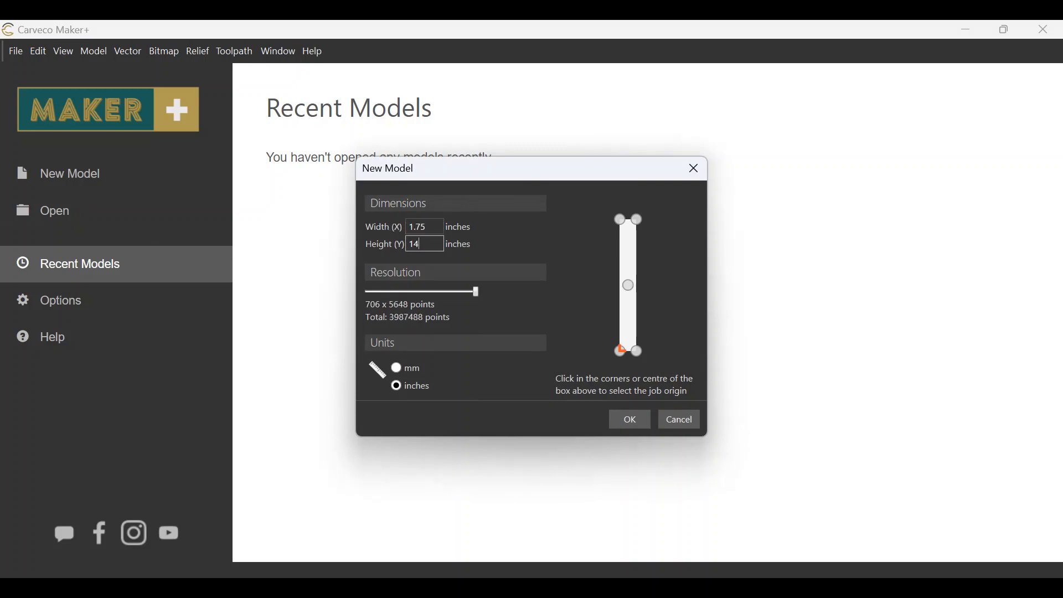
key("BackSpace")
key("BackSpace")
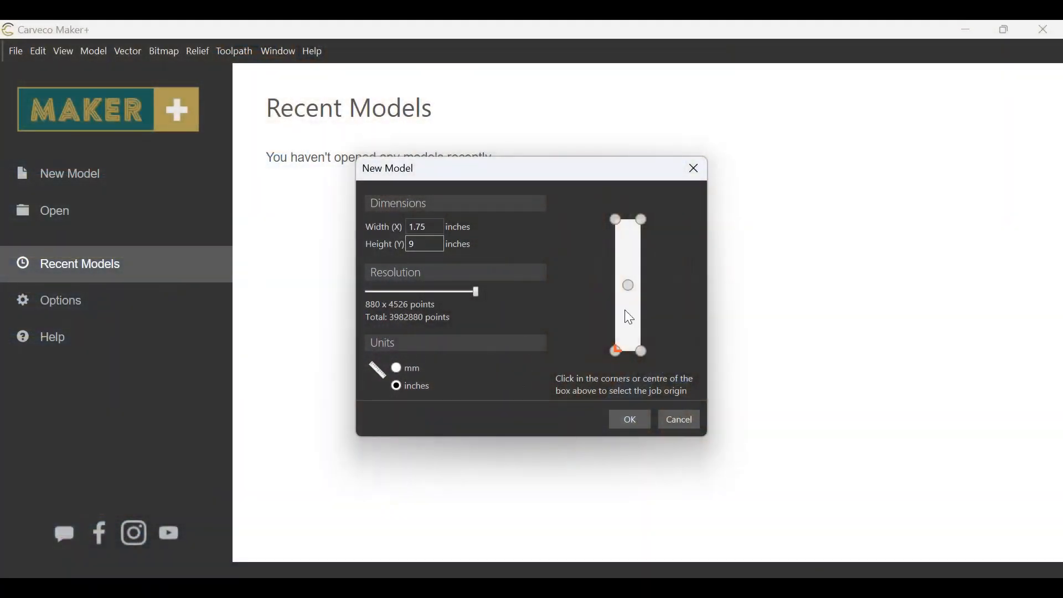
left_click(630, 287)
left_click(630, 420)
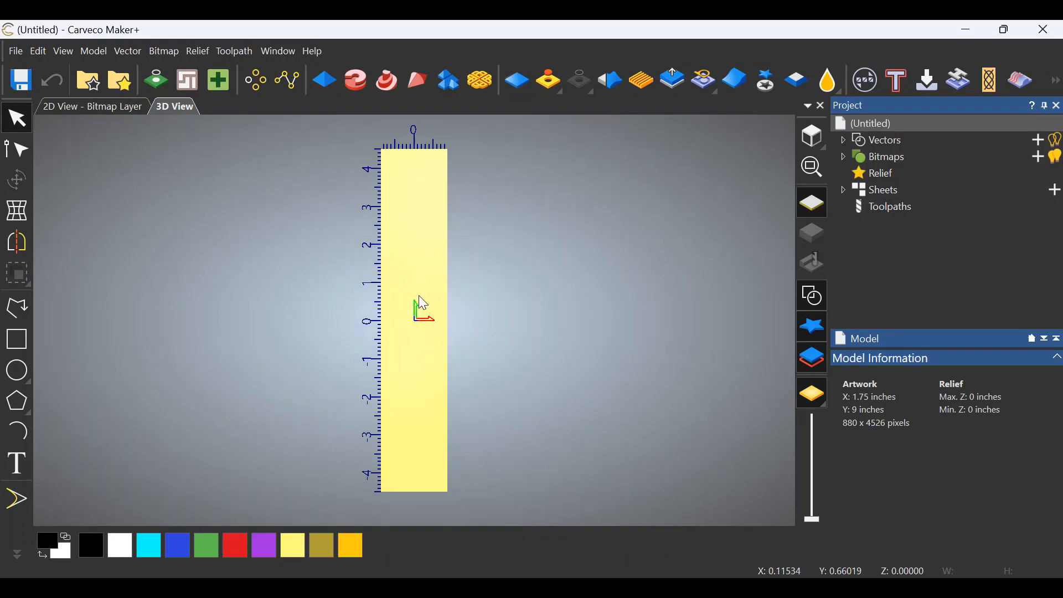
Set the model position so the centre point of the artwork has real coordinates X 0, Y 1, Z 0
left_click(95, 50)
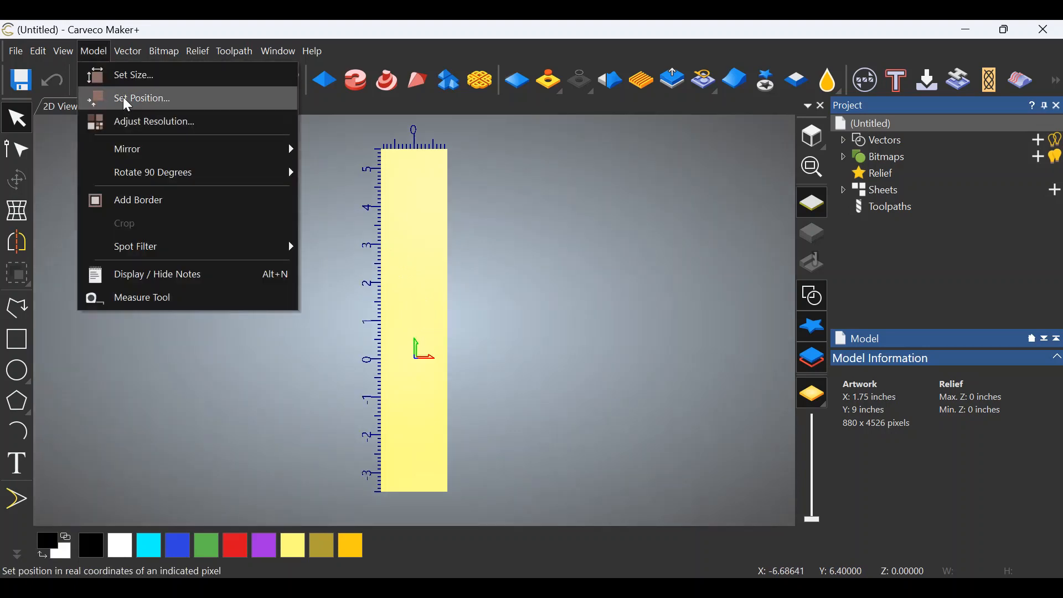
left_click(126, 100)
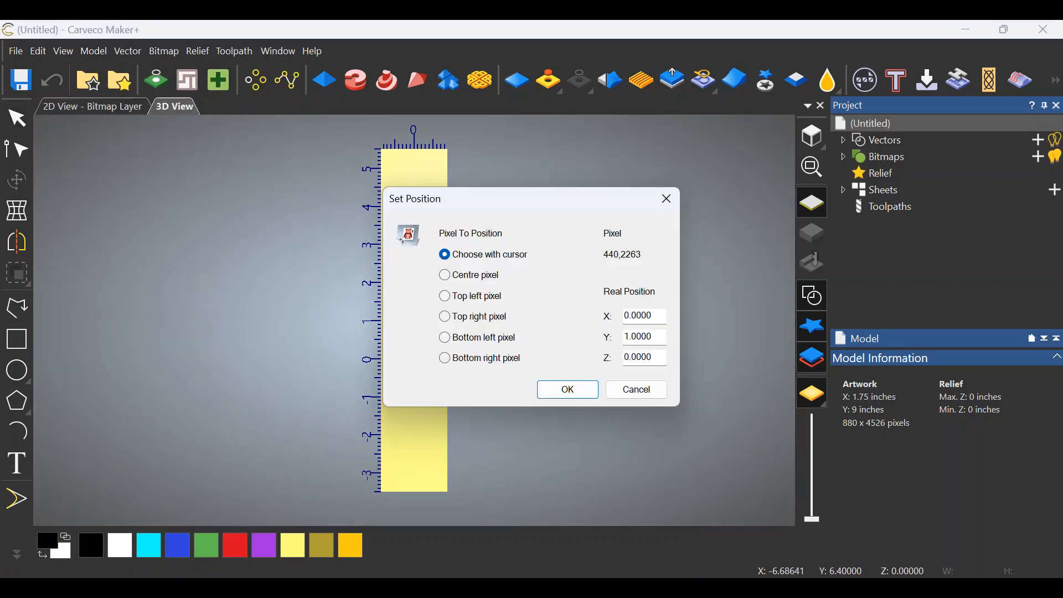
left_click(569, 391)
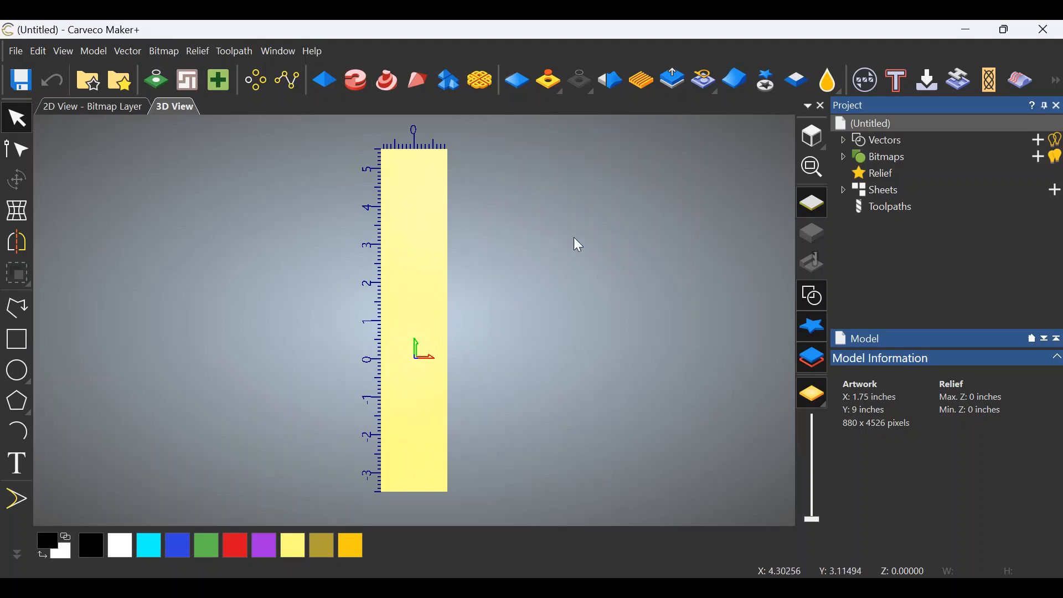
Import the UndeadQueen.stl file as a 3D model for the relief
left_click(200, 54)
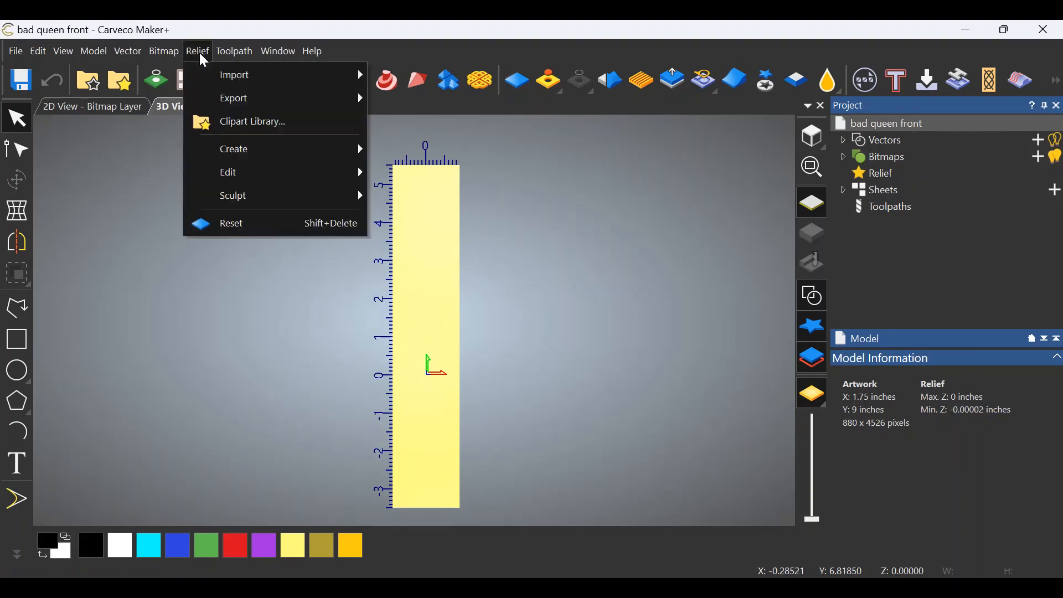
mouse_move(220, 75)
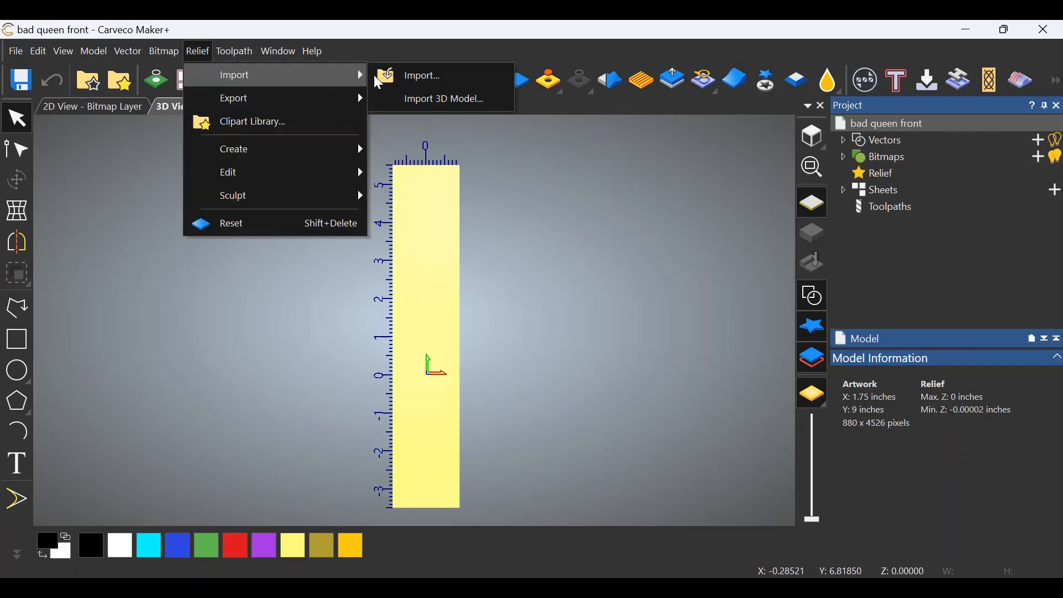
left_click(453, 109)
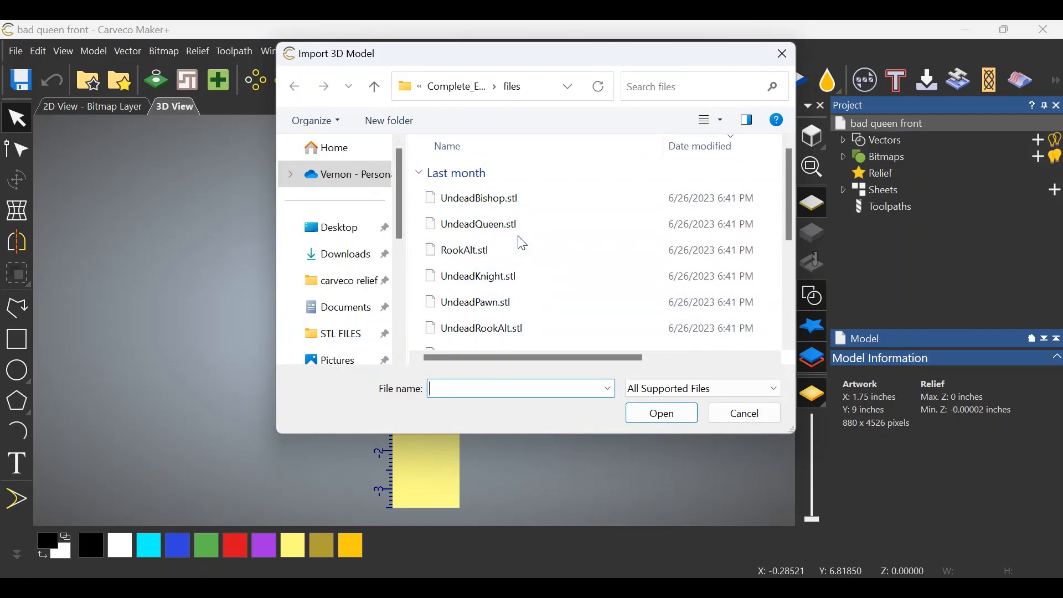
left_click(487, 228)
left_click(673, 411)
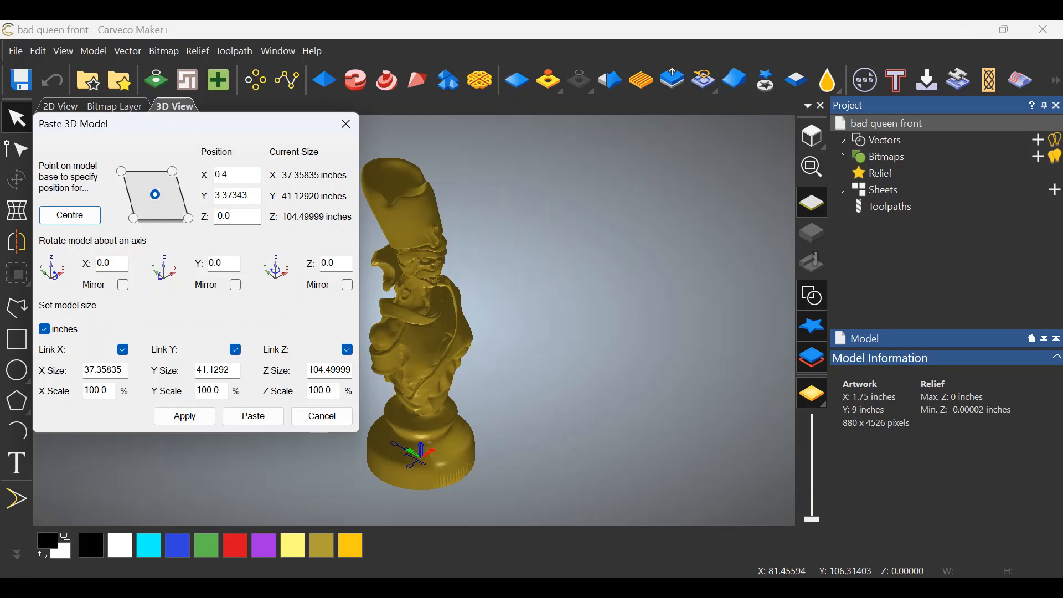
Rotate the imported queen 90 degrees about the X axis and centre it on the artwork, viewed from above
key("Tab")
type("9")
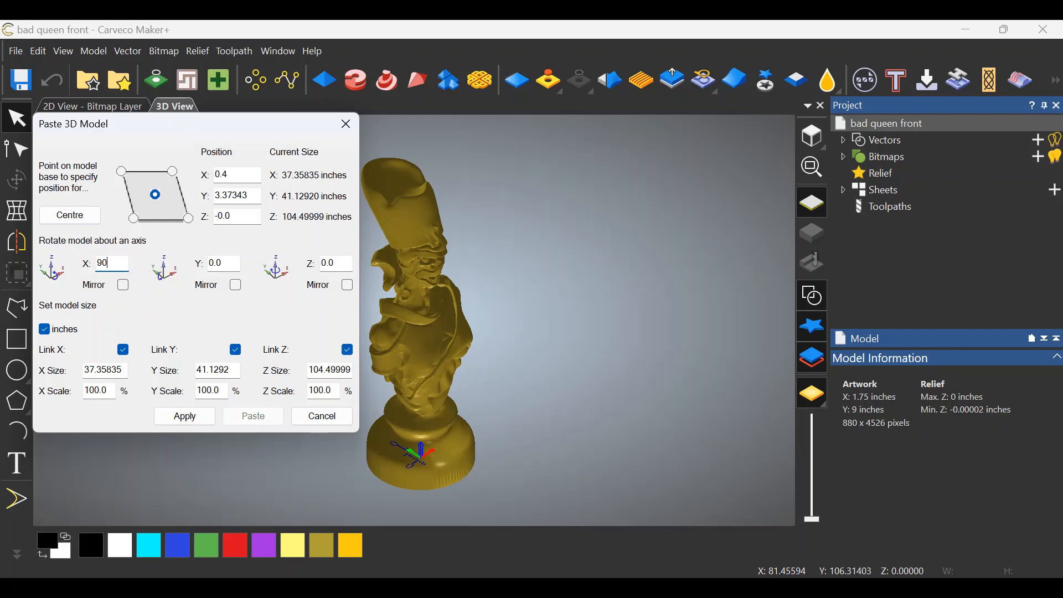
left_click(177, 419)
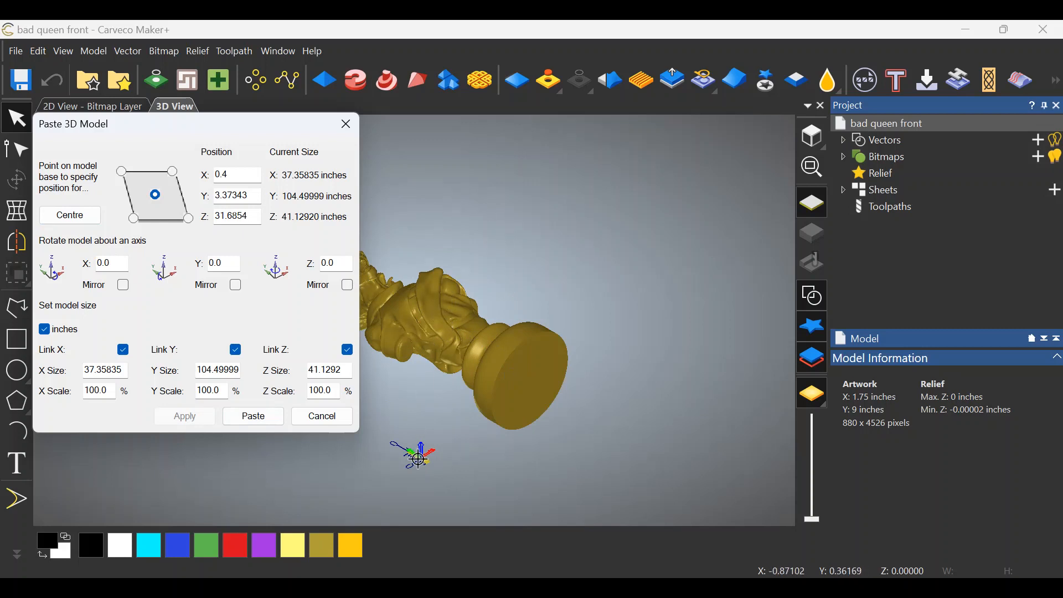
left_click(66, 219)
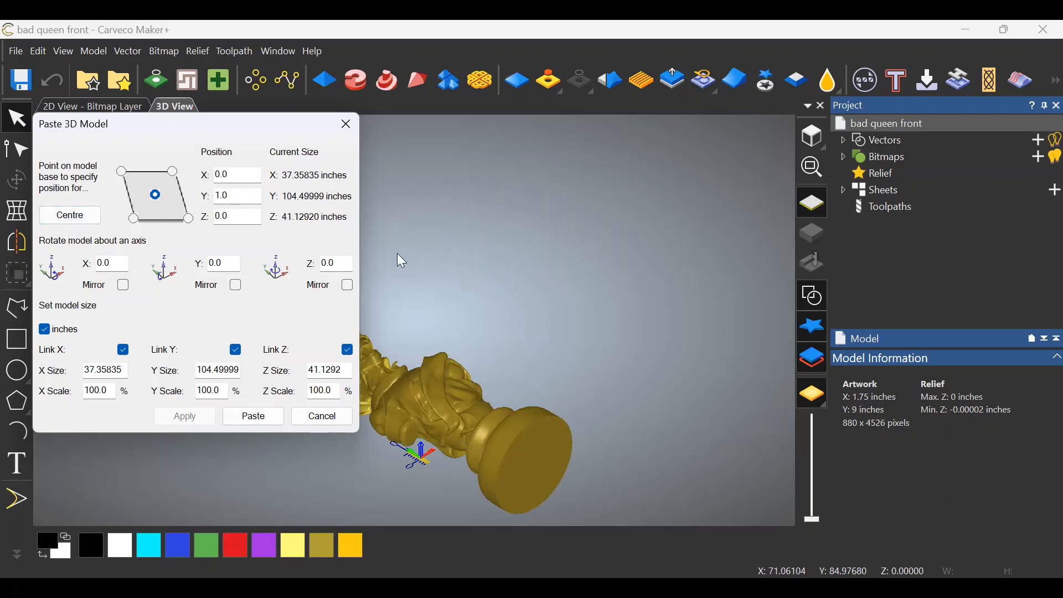
left_click(814, 135)
middle_click_drag(488, 272, 597, 269)
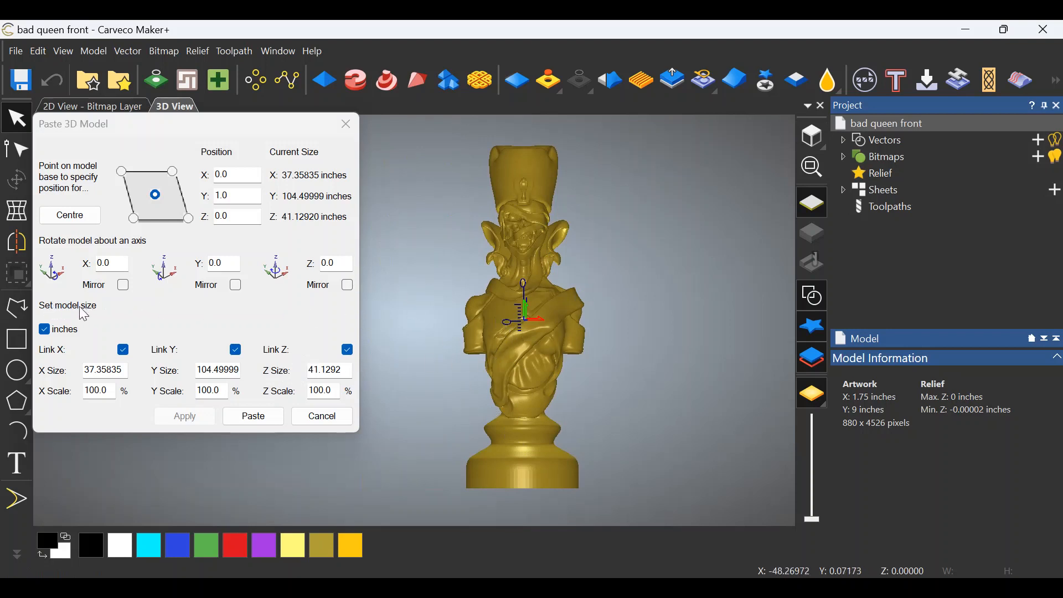
Scale the queen proportionally to a Z size of 1.4 inches and view it from above
double_click(312, 370)
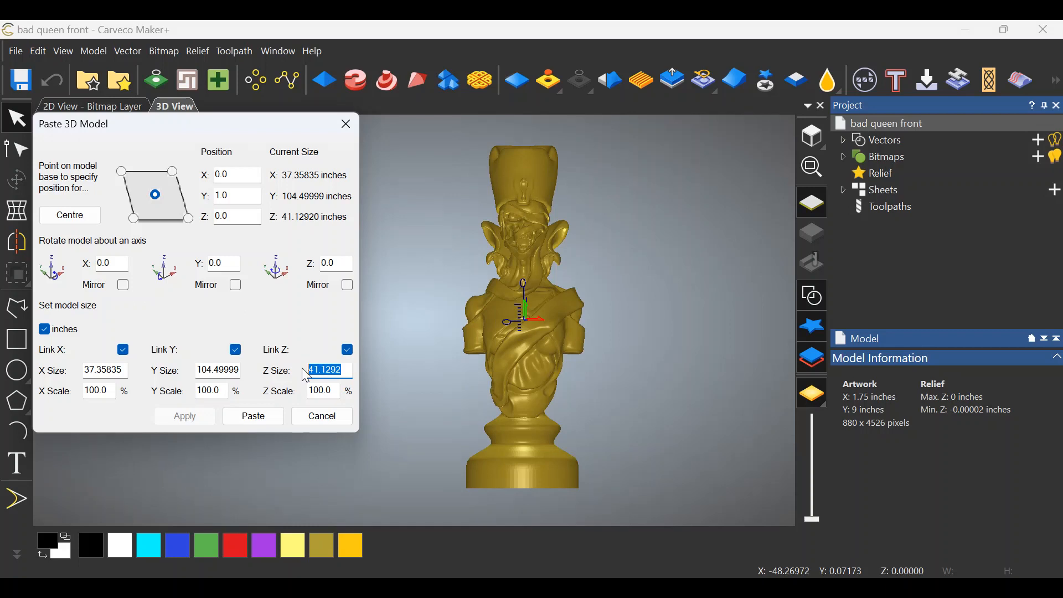
type("1.4")
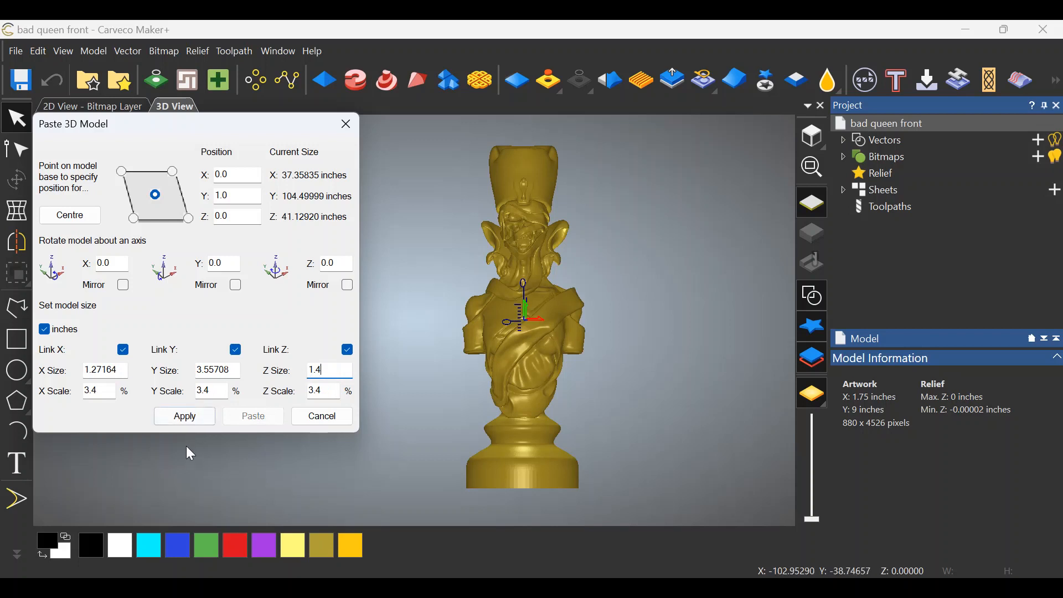
left_click(187, 423)
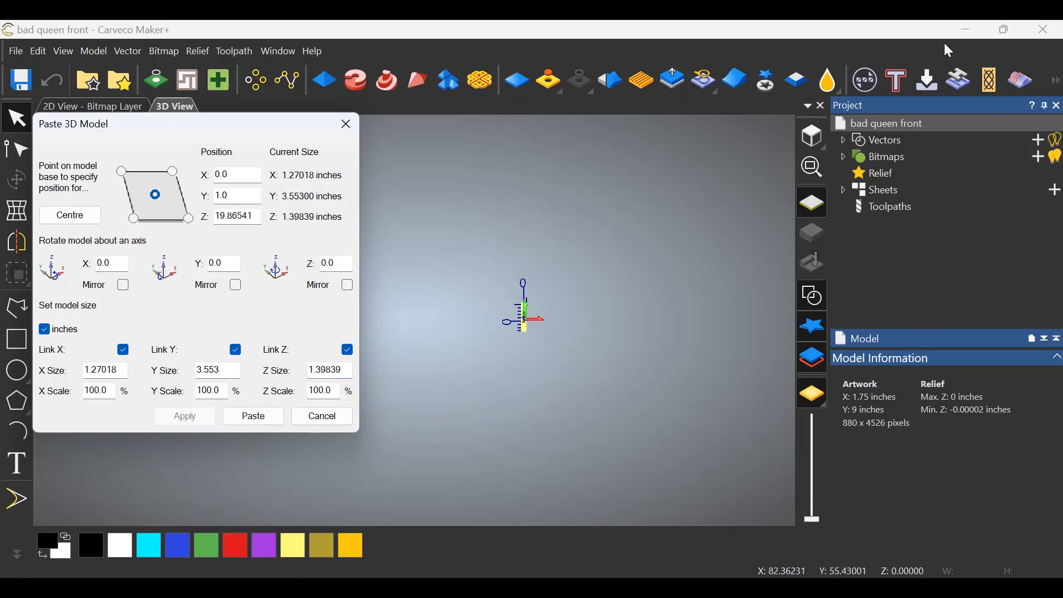
left_click(812, 136)
middle_click_drag(494, 324, 575, 304)
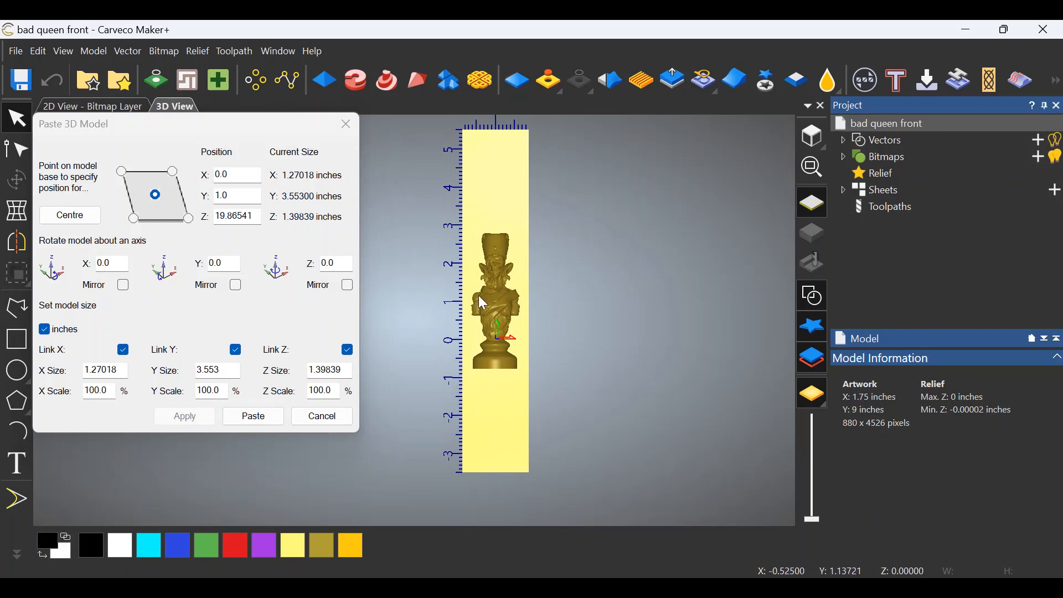
Centre the resized queen on the artwork and check from the side how it sits against the material plane
scroll(489, 317, "up", 3)
scroll(536, 304, "down", 2)
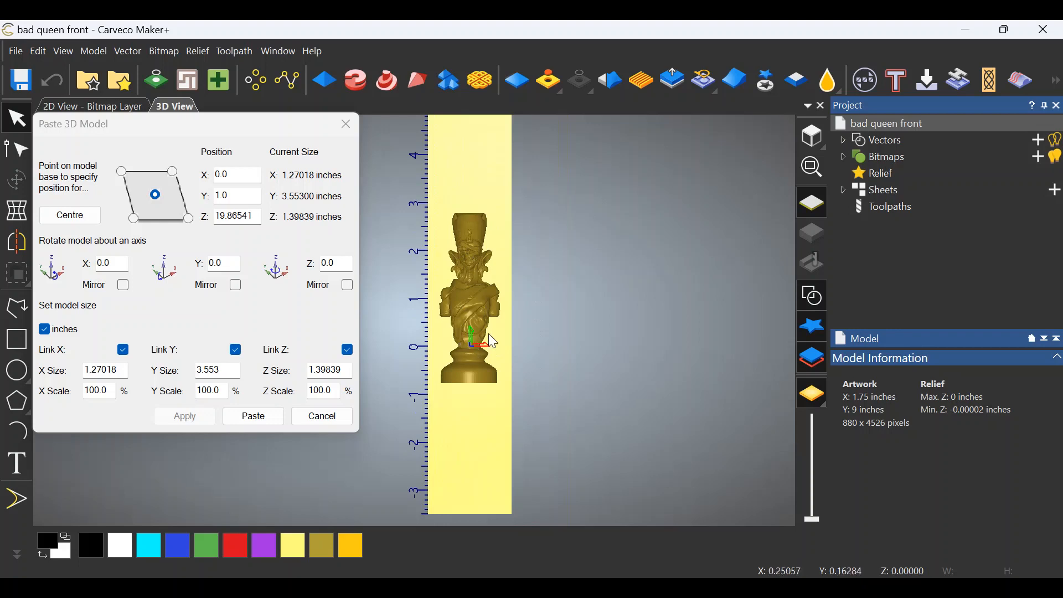
middle_click_drag(399, 241, 409, 303)
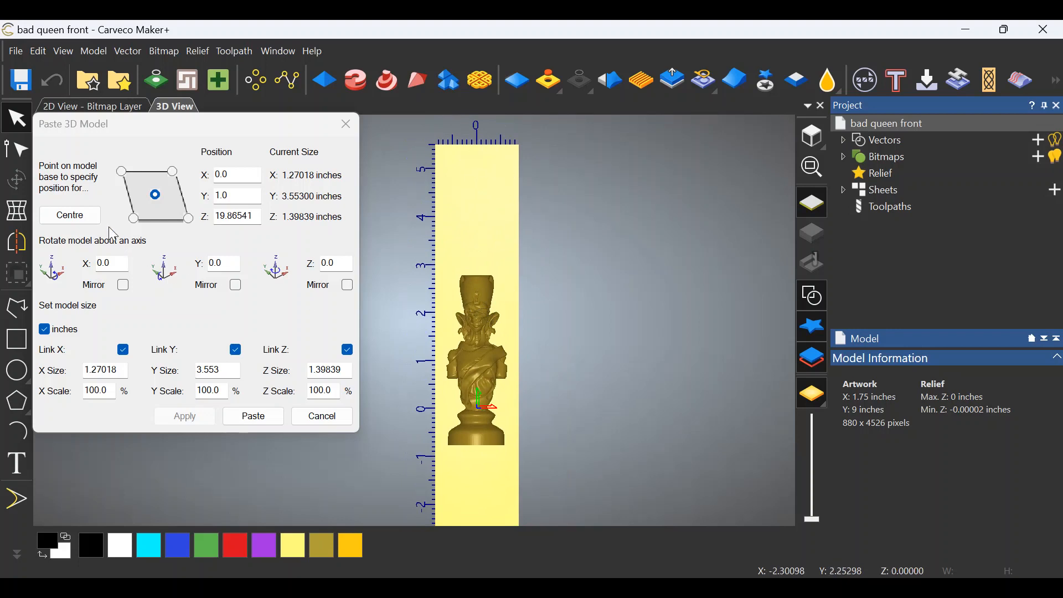
left_click(73, 217)
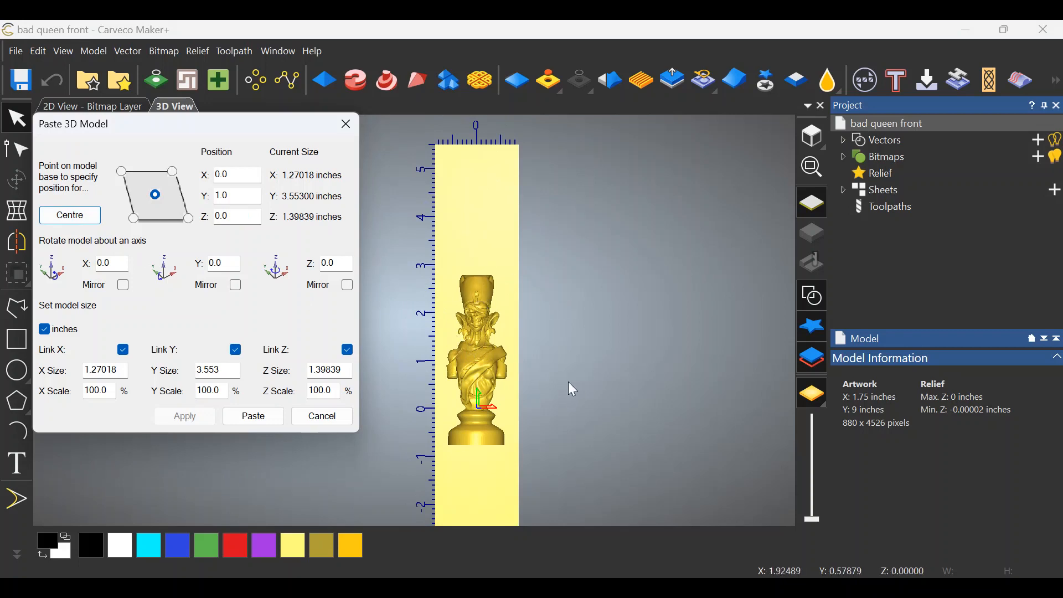
left_click_drag(553, 387, 63, 339)
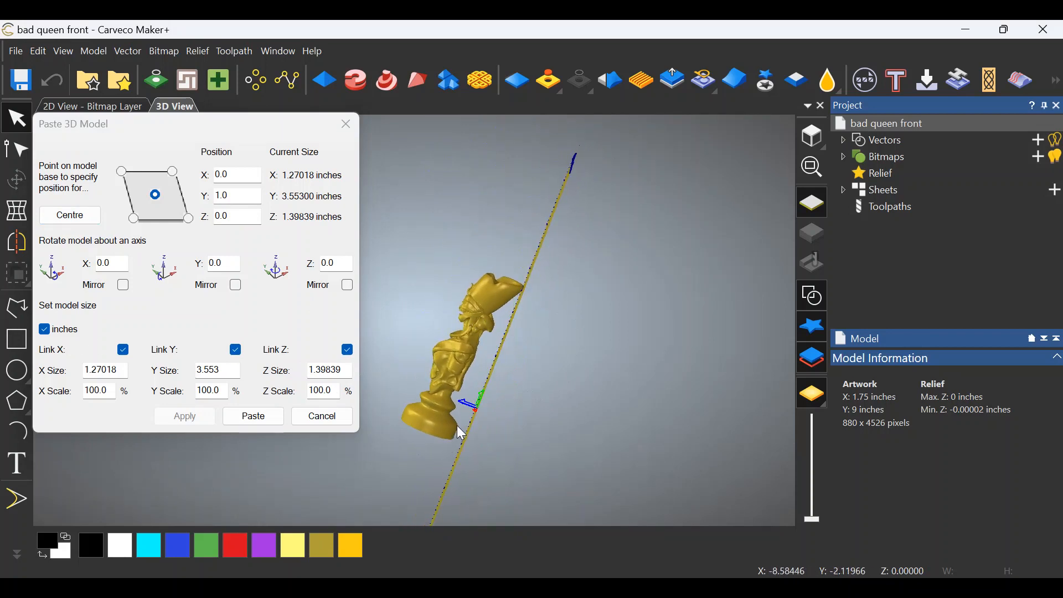
left_click_drag(426, 438, 573, 367)
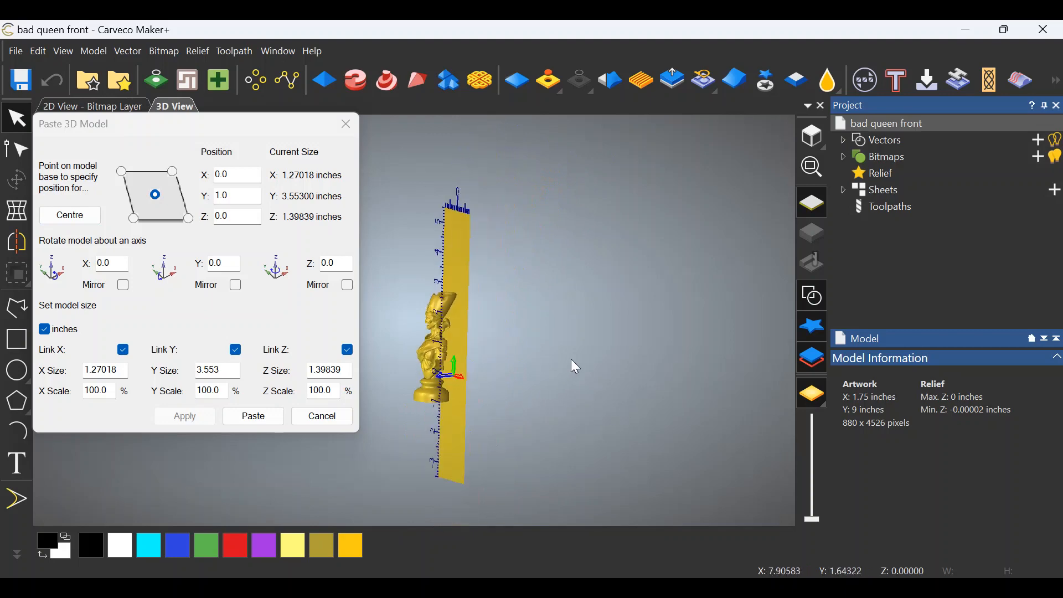
left_click(813, 136)
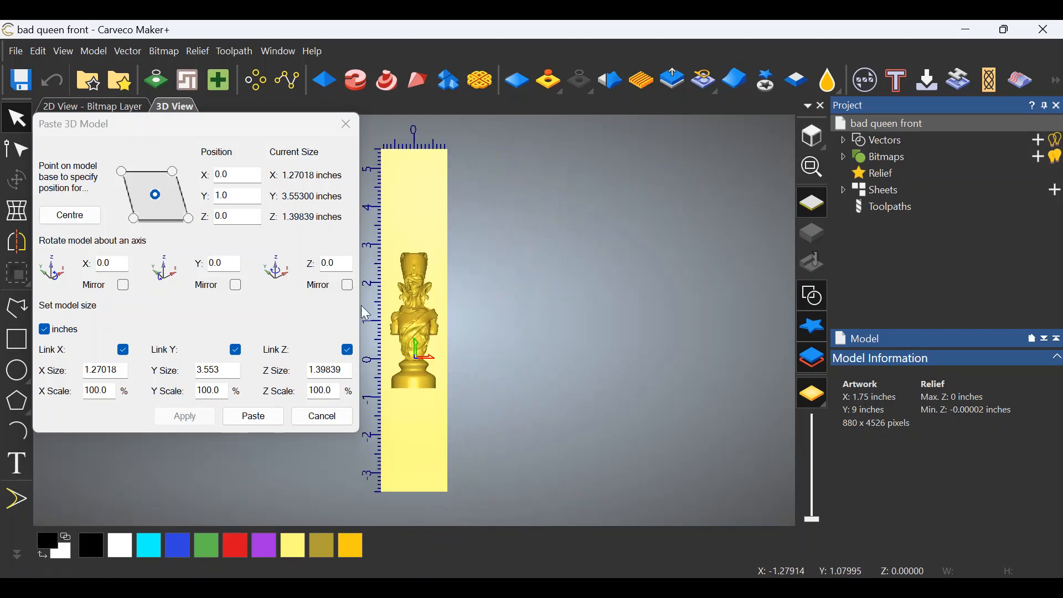
Move the queen to a Y position of 4 inches and check its placement near the upper end of the artwork
scroll(384, 306, "up", 4)
scroll(422, 351, "down", 2)
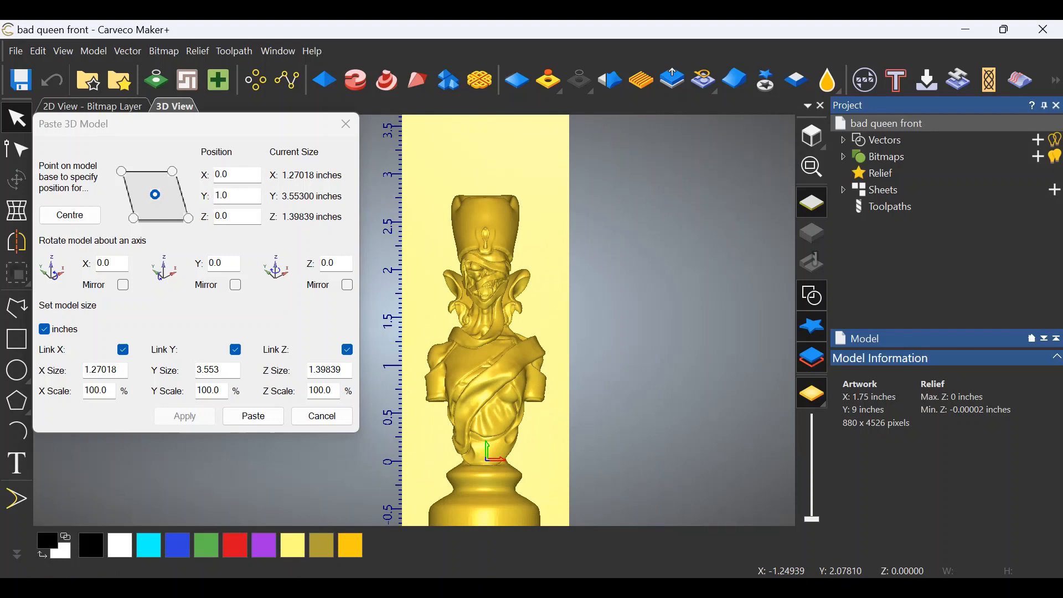
double_click(221, 195)
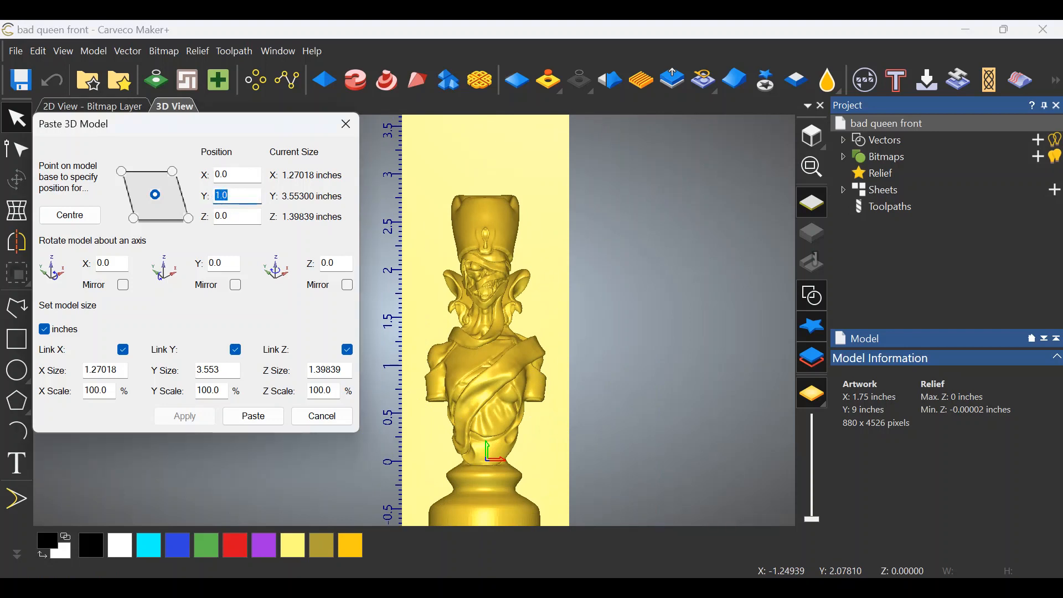
scroll(505, 335, "down", 2)
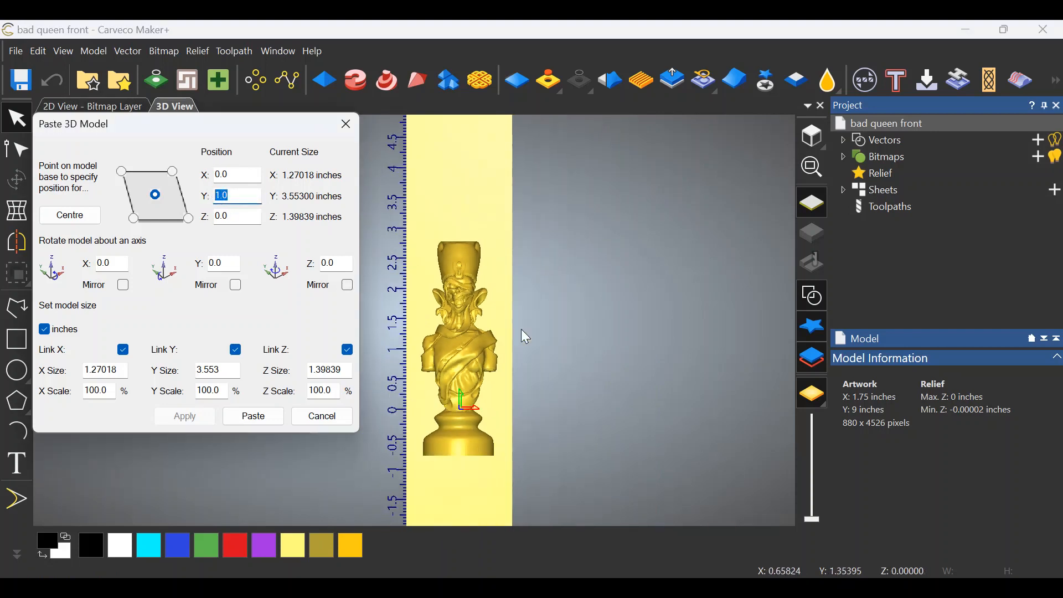
scroll(526, 329, "down", 1)
type("4")
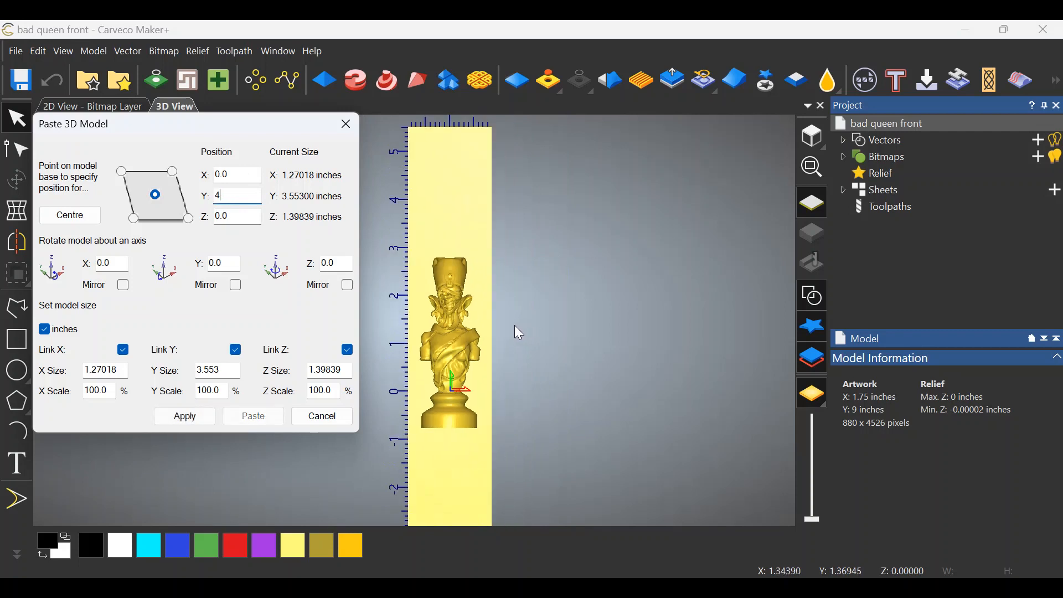
left_click(185, 423)
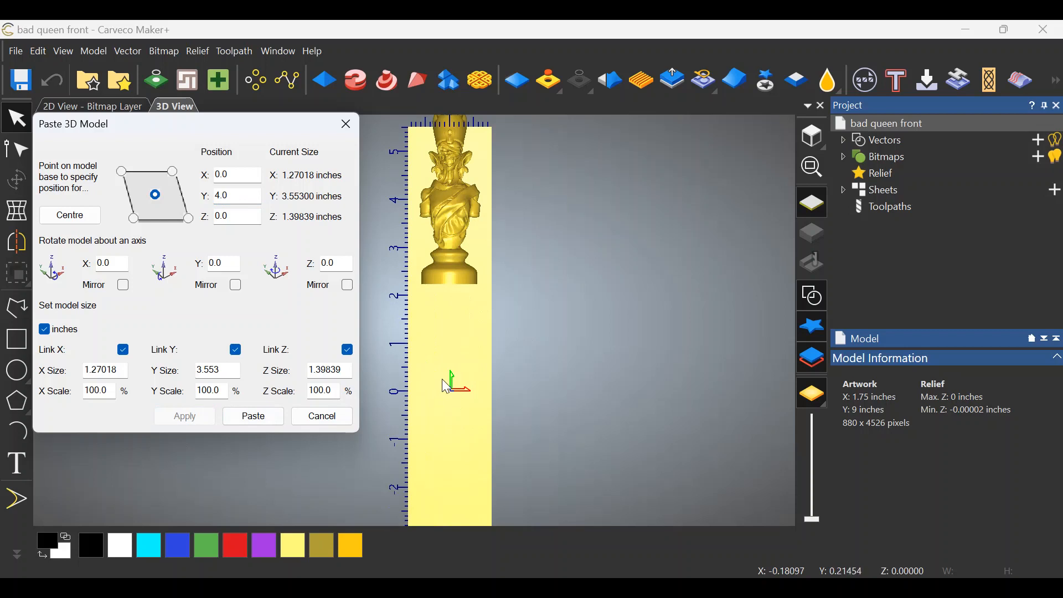
scroll(446, 286, "down", 1)
scroll(394, 310, "up", 2)
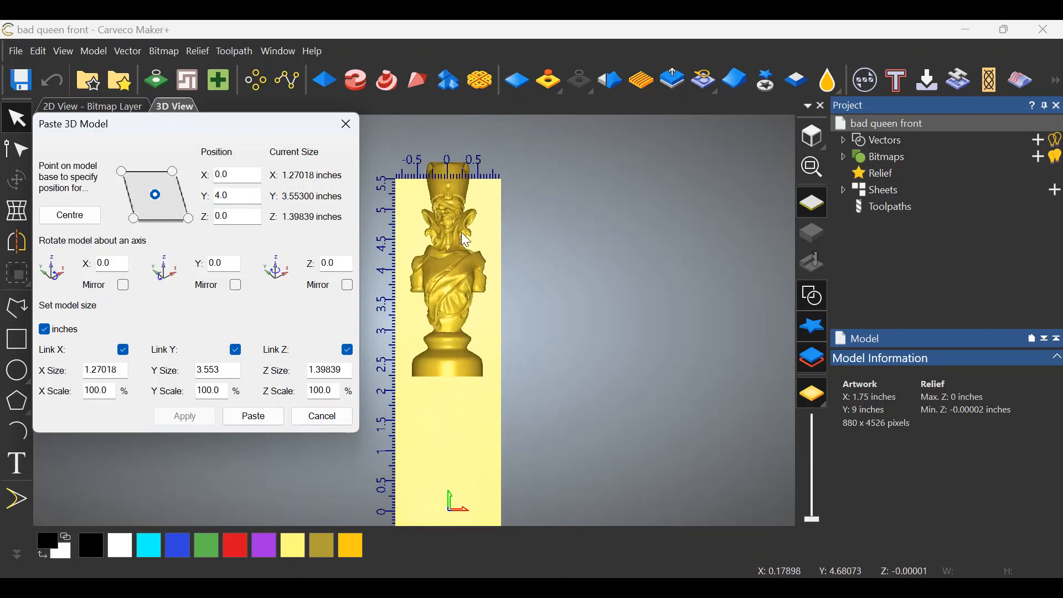
Try a Y position of 3.5 inches for the queen on the artwork
double_click(218, 201)
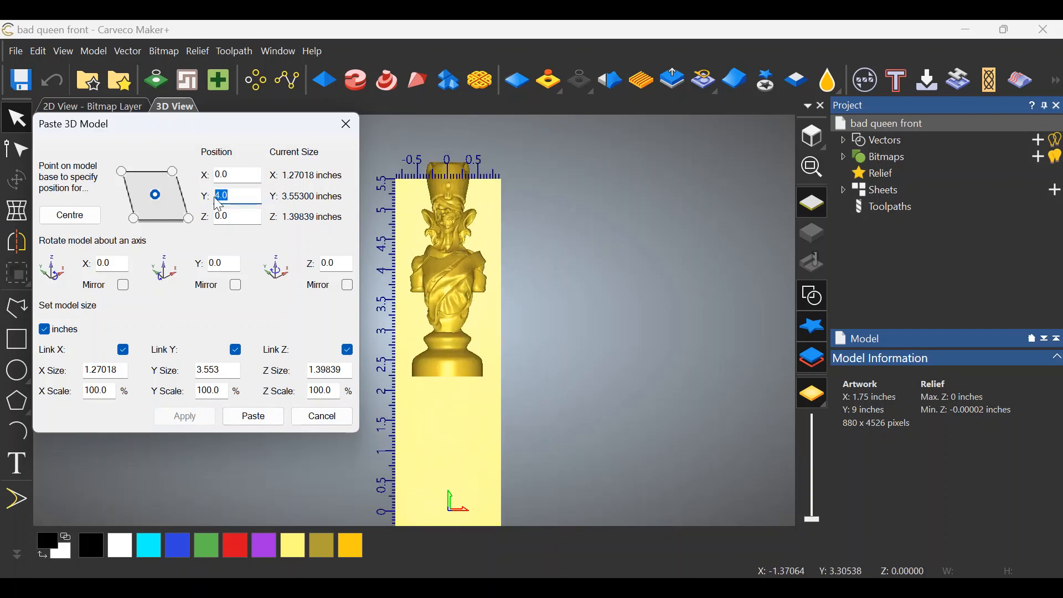
type("3.5")
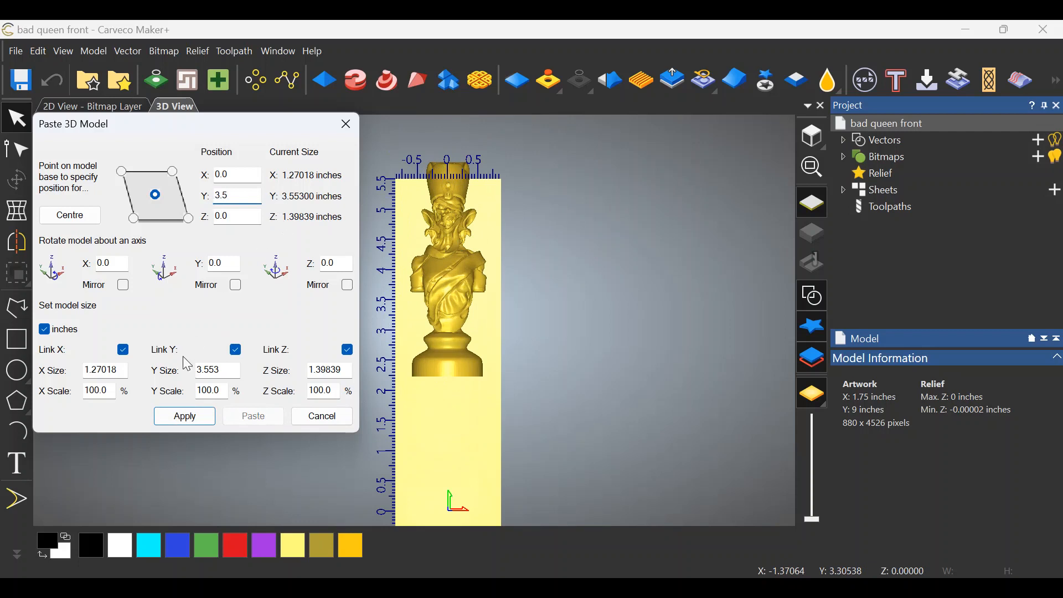
left_click(195, 414)
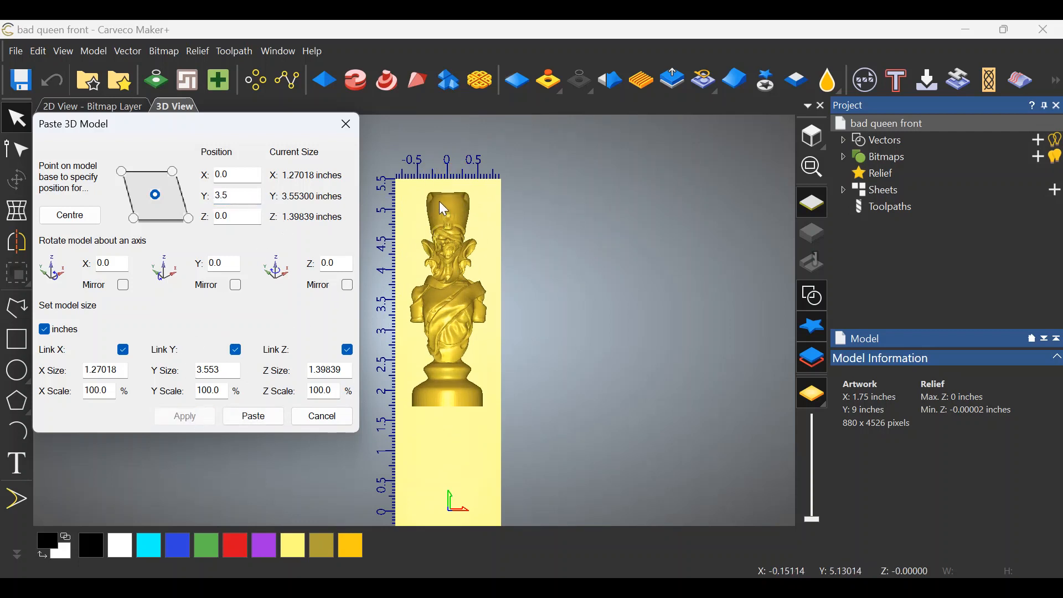
Set the queen's Y position to 3.7 inches so it sits near the upper end of the artwork
double_click(222, 196)
type("3.7")
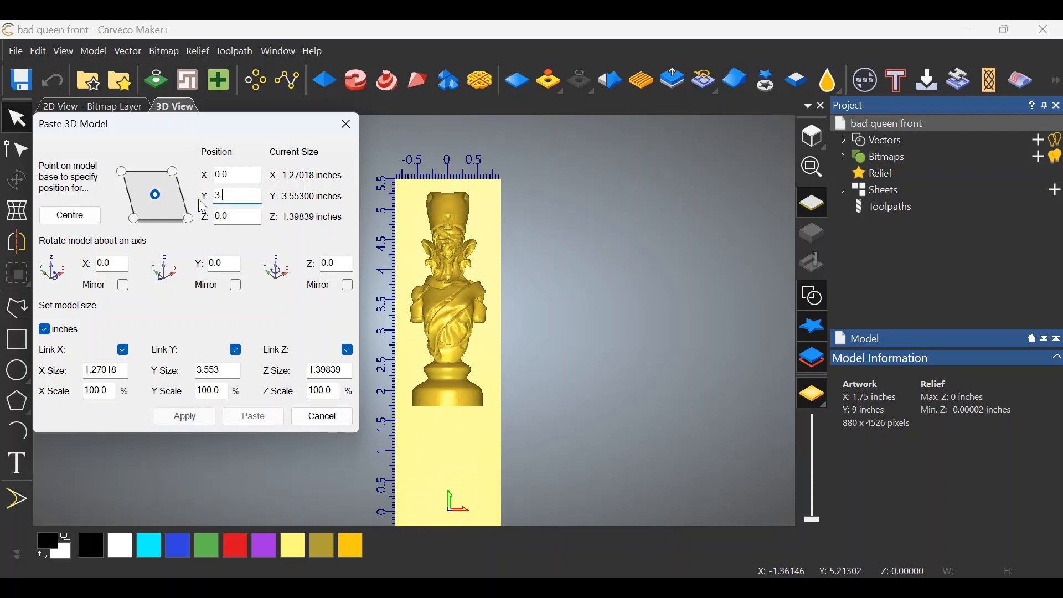
left_click(186, 416)
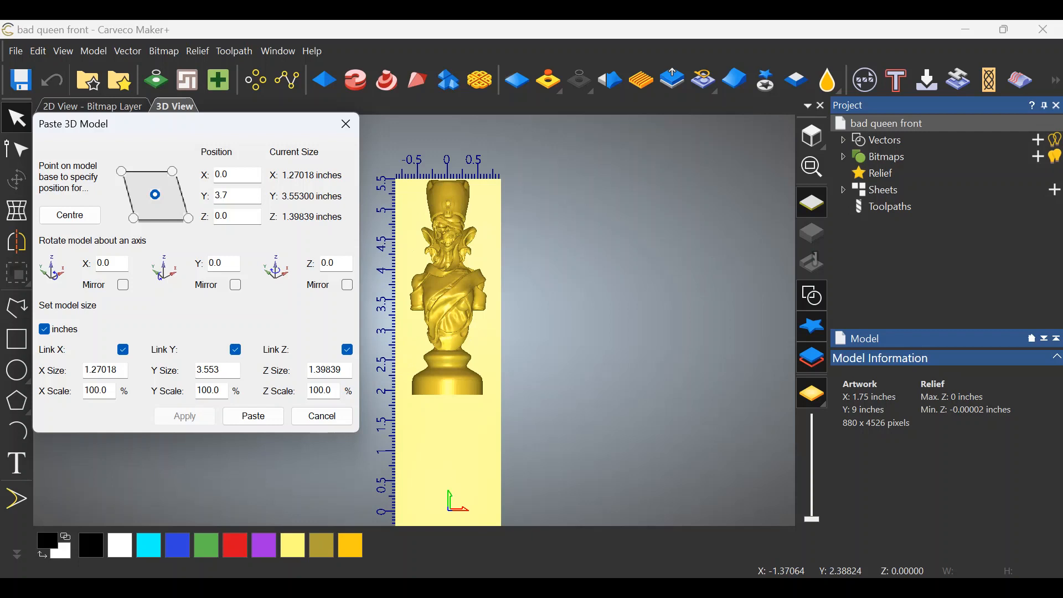
Scale the queen proportionally to a Z size of exactly 1.4 inches
left_click_drag(342, 370, 307, 370)
type("1.4")
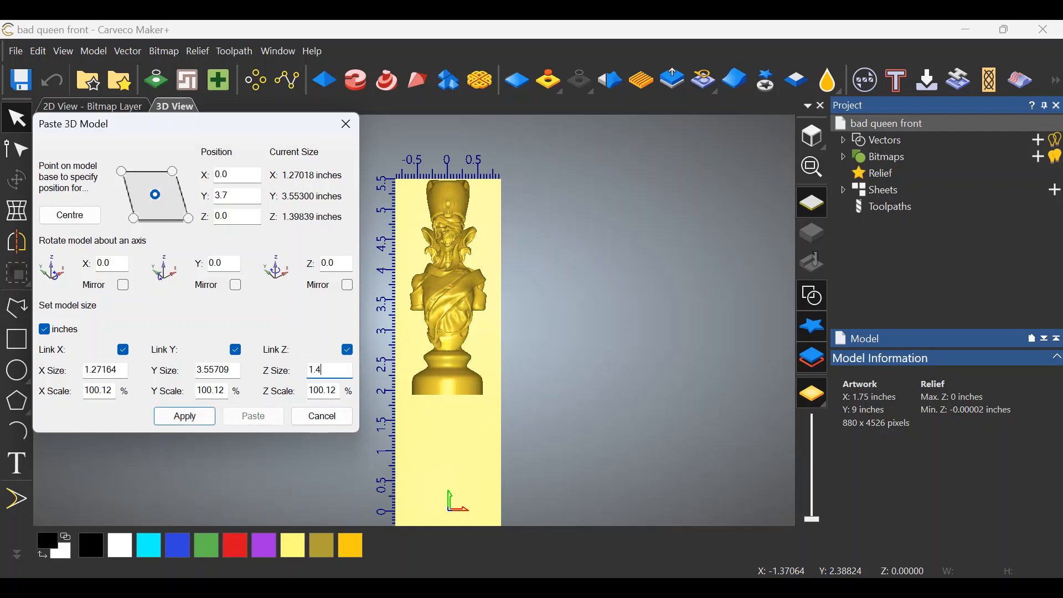
left_click(187, 417)
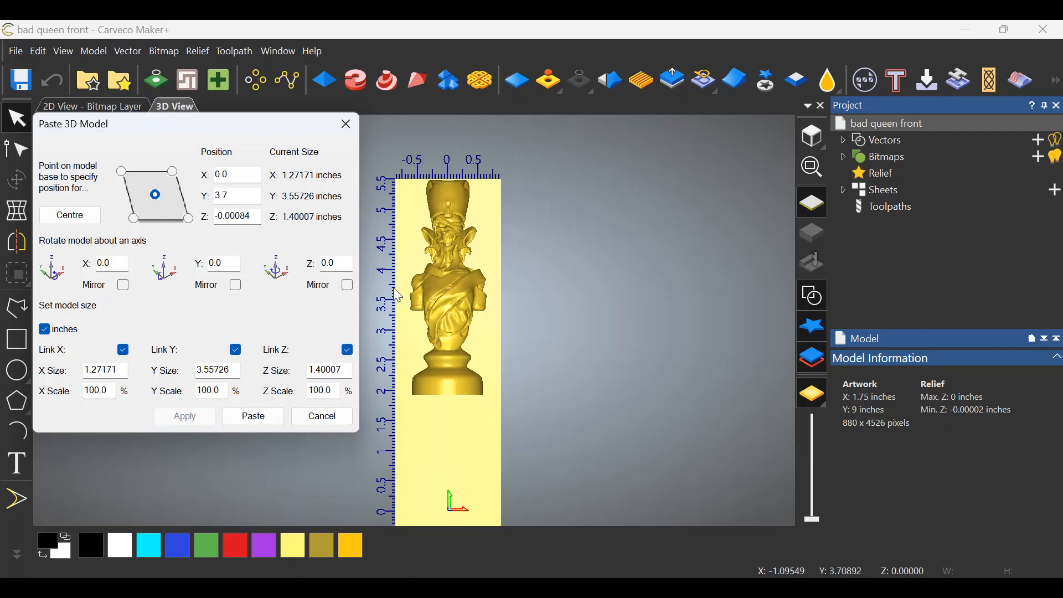
Sink the queen to a Z position of -0.7 inches and check from the side how the material plane cuts it
left_click_drag(637, 382, 251, 387)
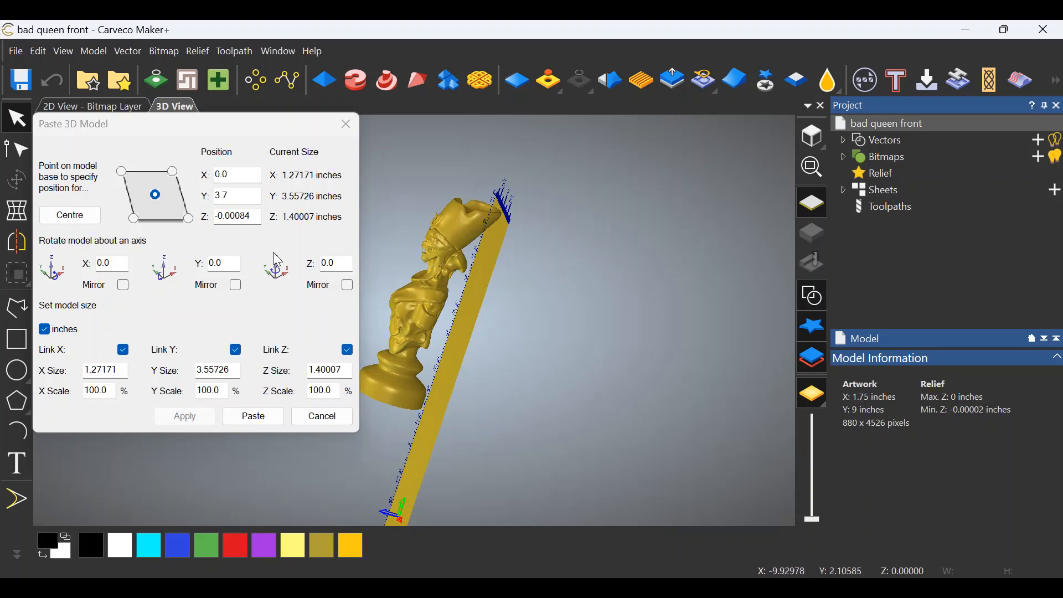
left_click_drag(252, 216, 215, 216)
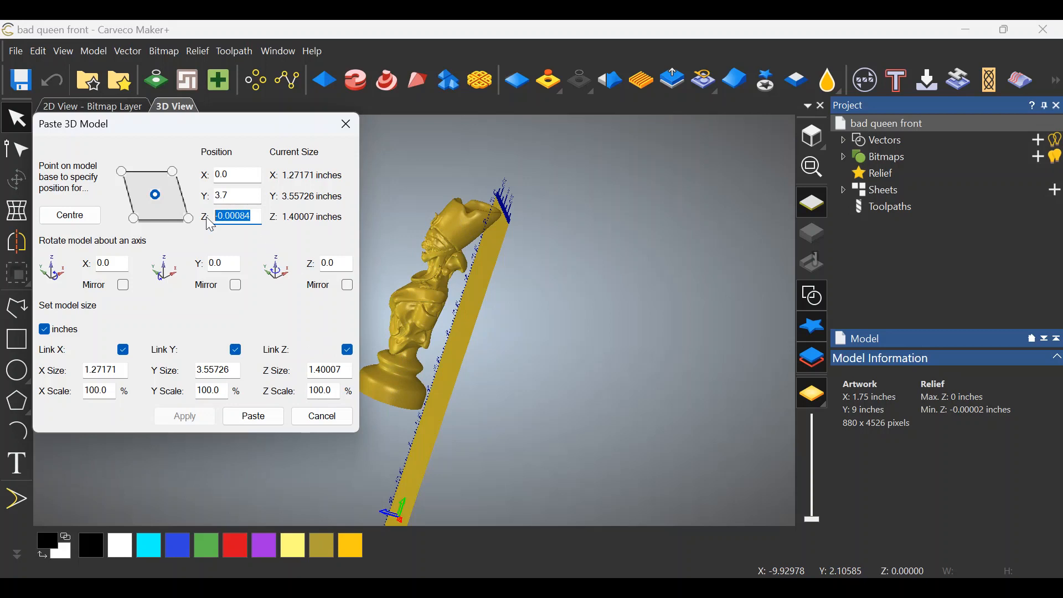
type("-7")
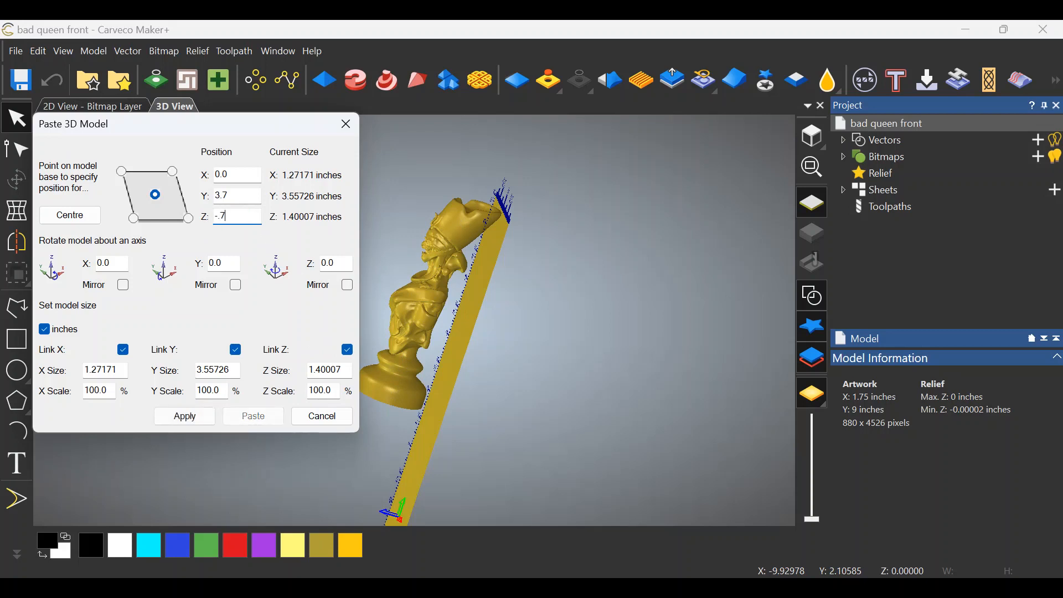
left_click(184, 417)
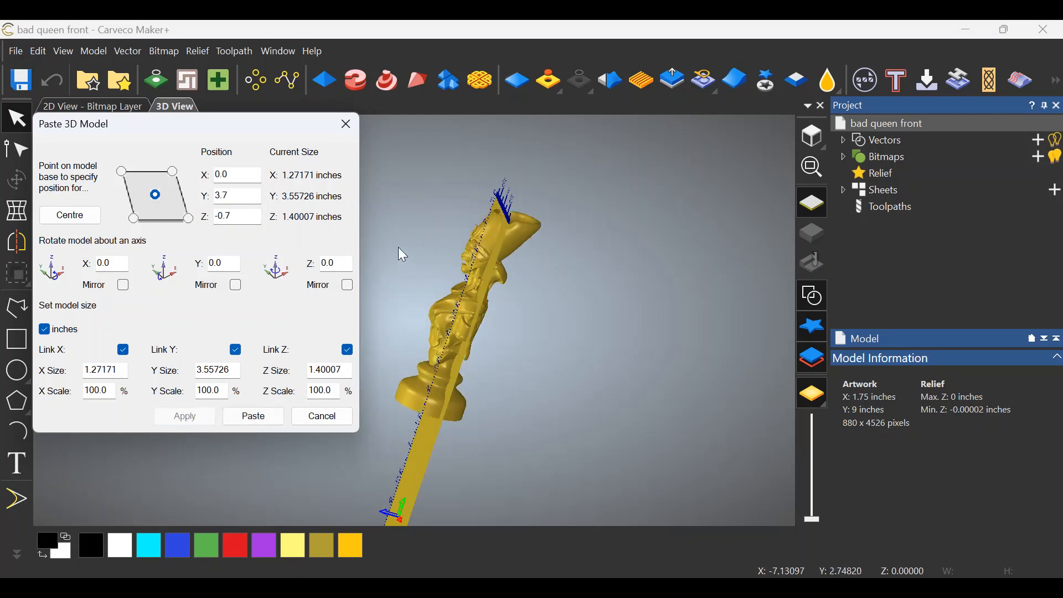
left_click_drag(545, 351, 753, 178)
Draw a rectangle about 1.75 by 3.55 inches around the queen, from the artwork's upper edge to the base of the figure
left_click(815, 137)
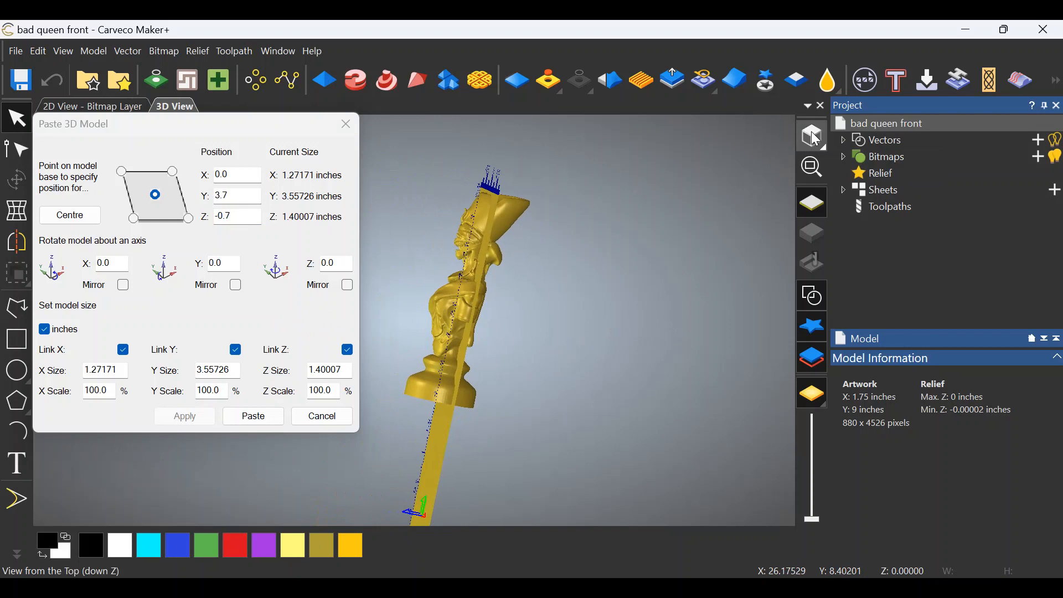
scroll(382, 185, "up", 5)
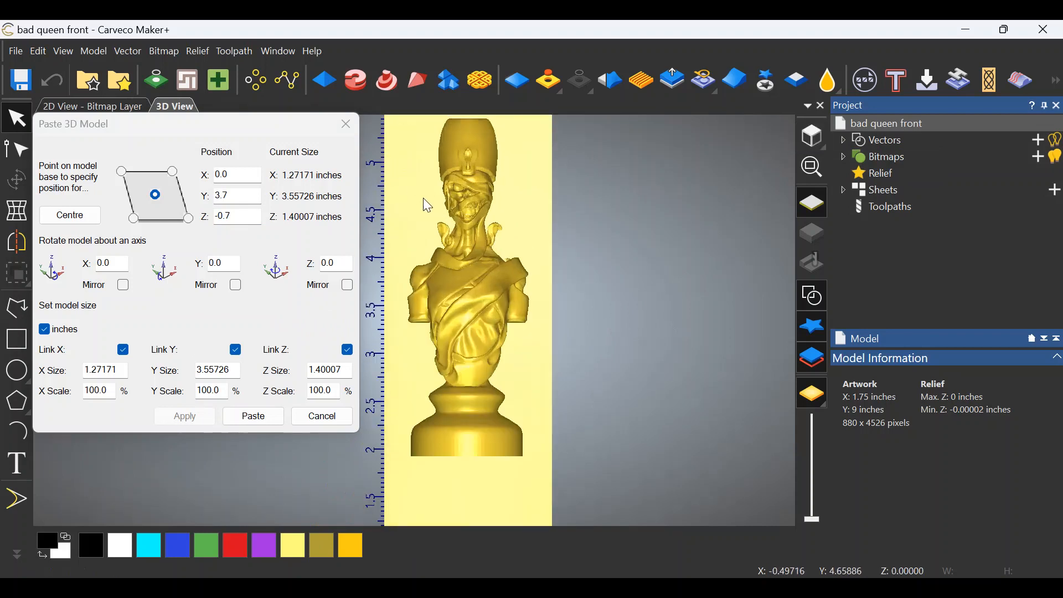
middle_click_drag(418, 213, 423, 256)
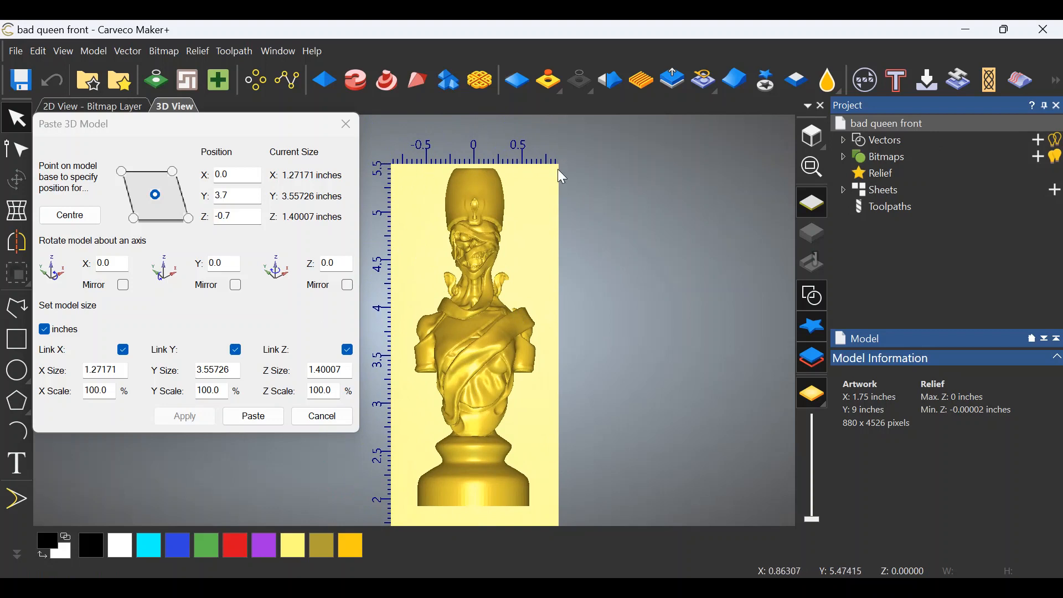
middle_click_drag(473, 399, 508, 324)
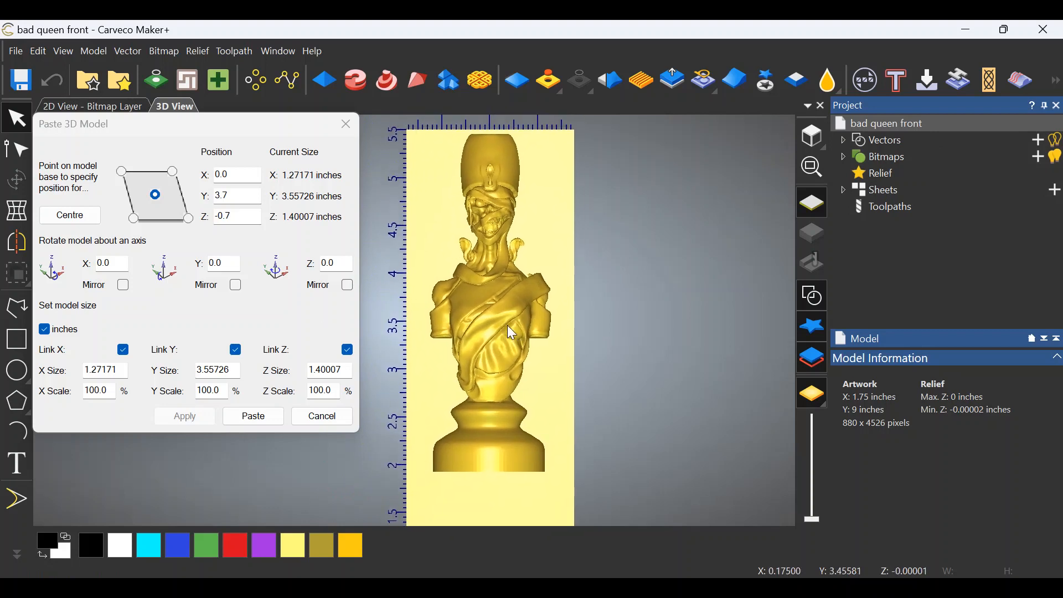
left_click(16, 339)
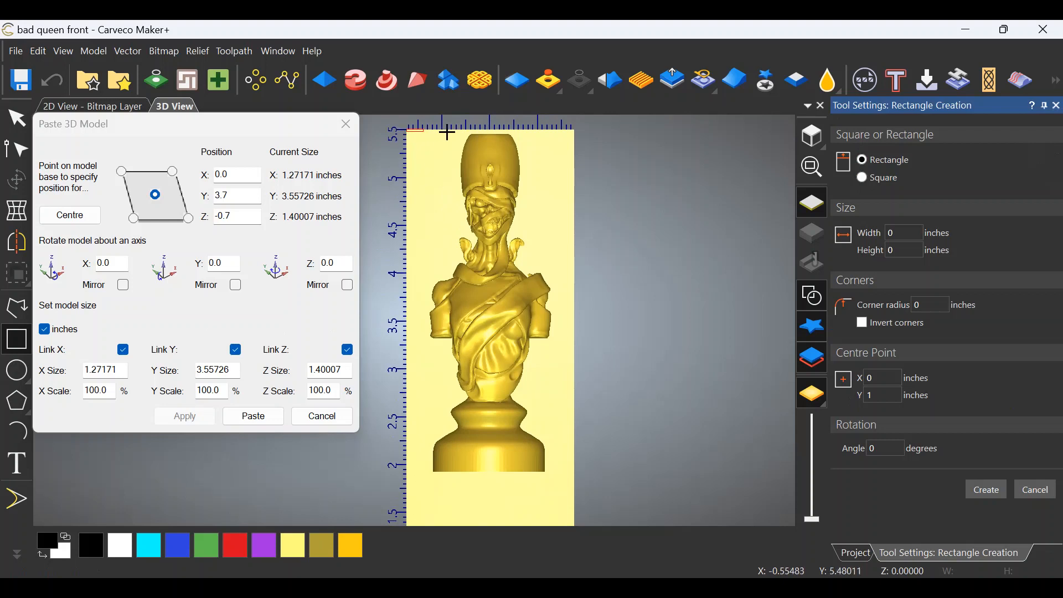
left_click_drag(577, 130, 576, 470)
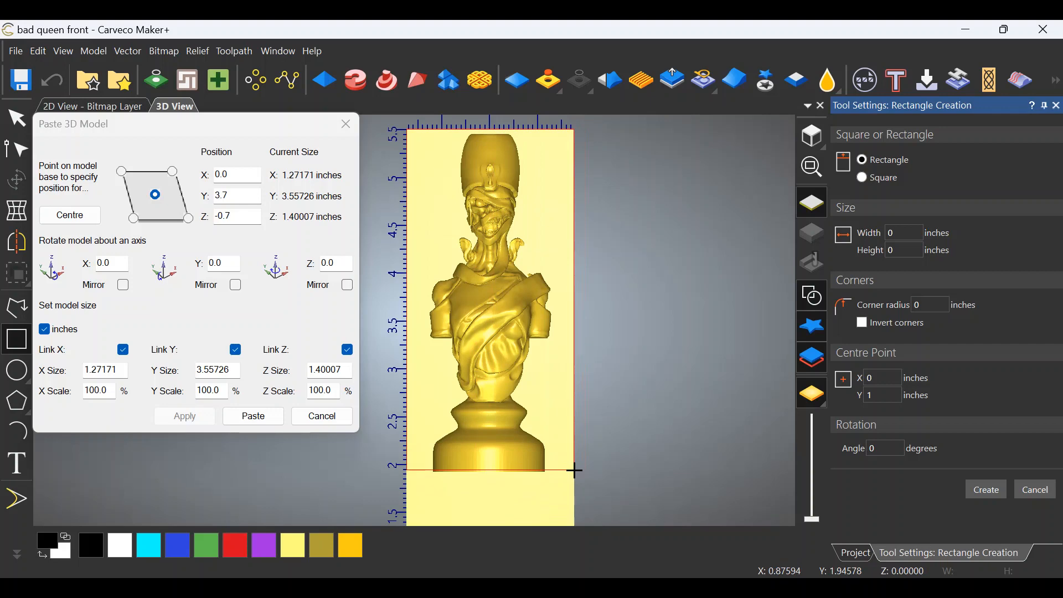
left_click_drag(576, 471, 576, 471)
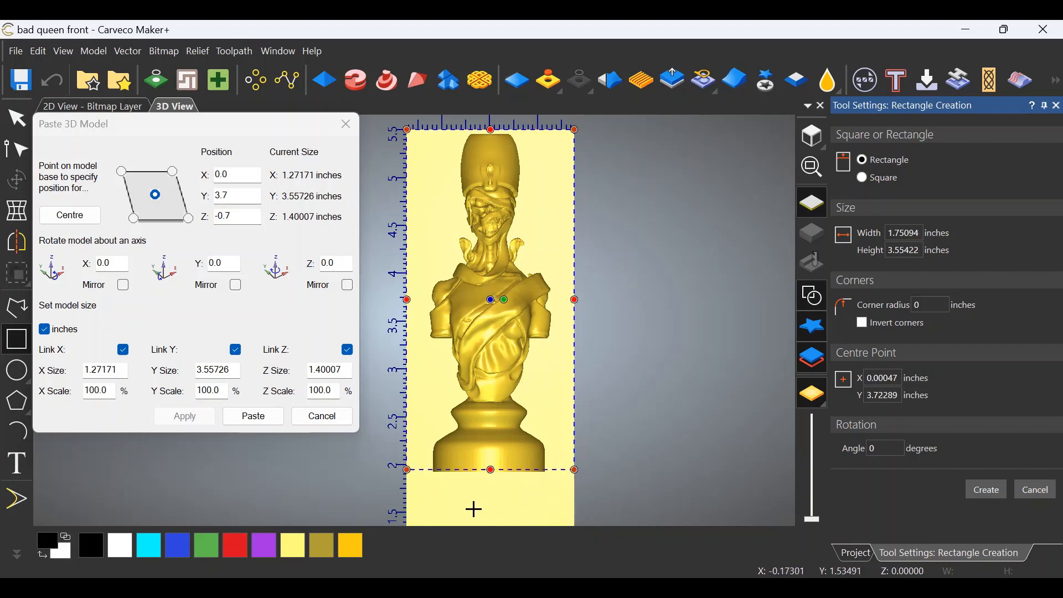
Check the rectangle against the queen's base, discard the stray small rectangle and exit rectangle creation with nothing selected
scroll(476, 499, "up", 5)
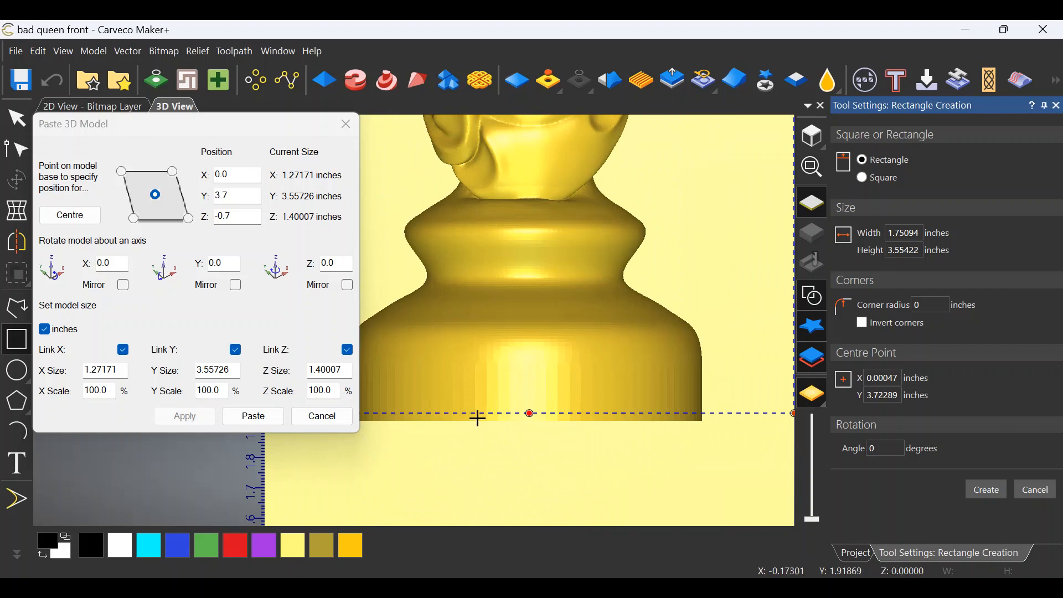
scroll(530, 444, "down", 1)
scroll(530, 443, "down", 2)
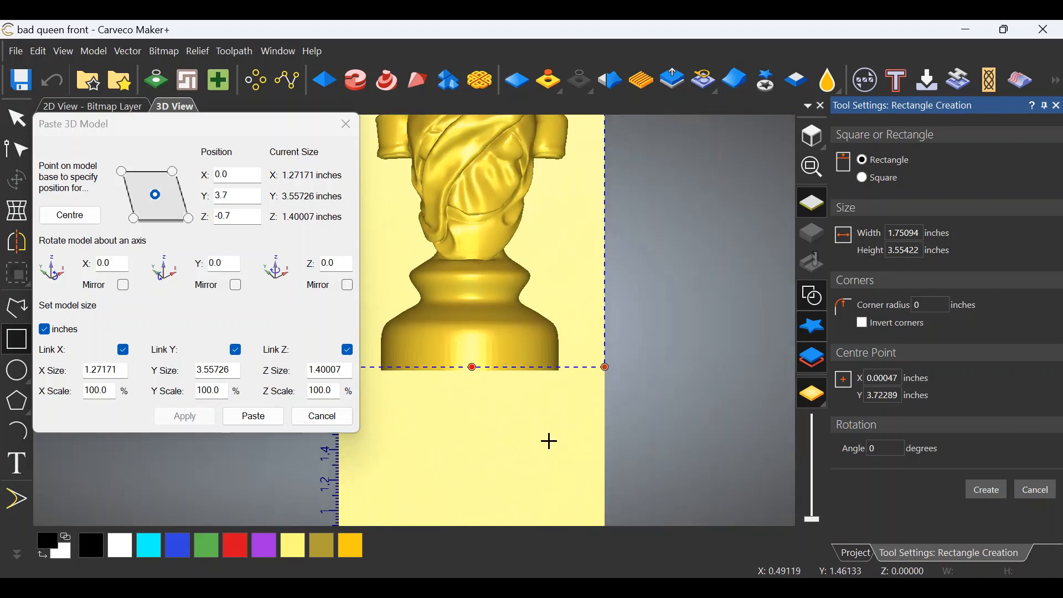
scroll(545, 440, "down", 1)
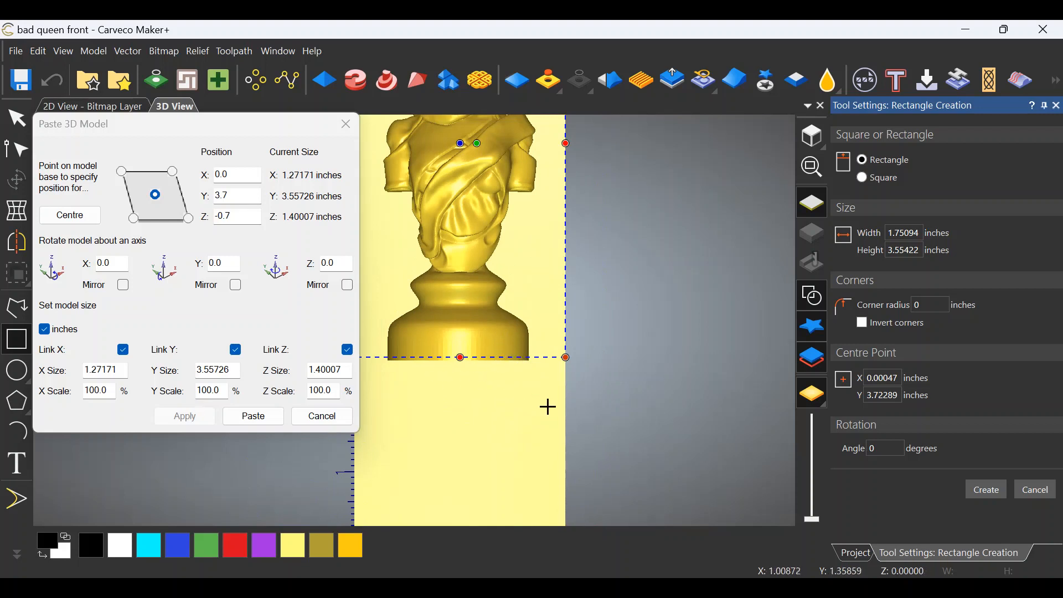
scroll(549, 408, "down", 1)
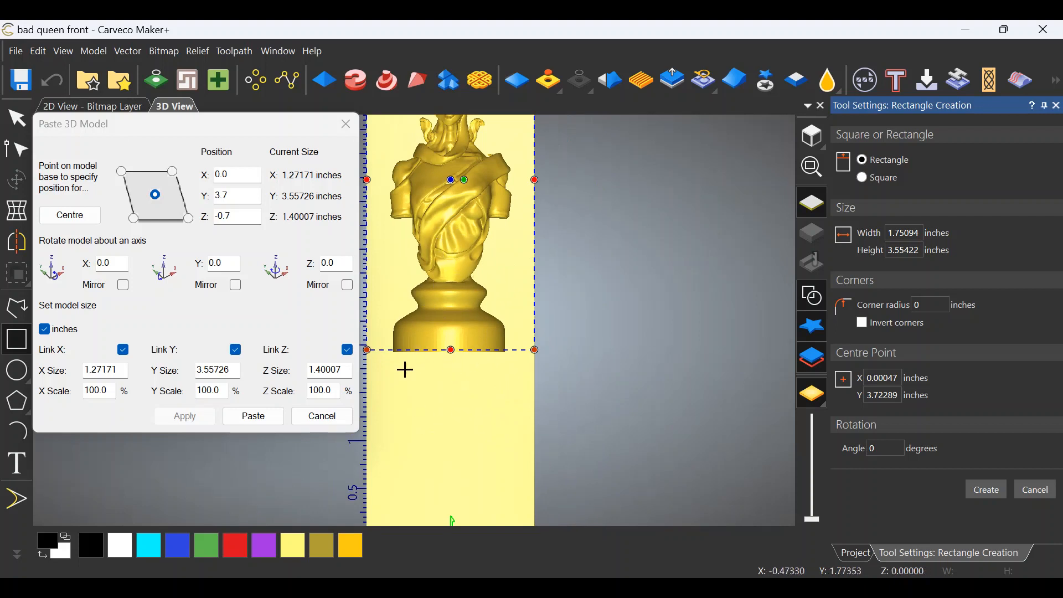
middle_click_drag(467, 404, 498, 500)
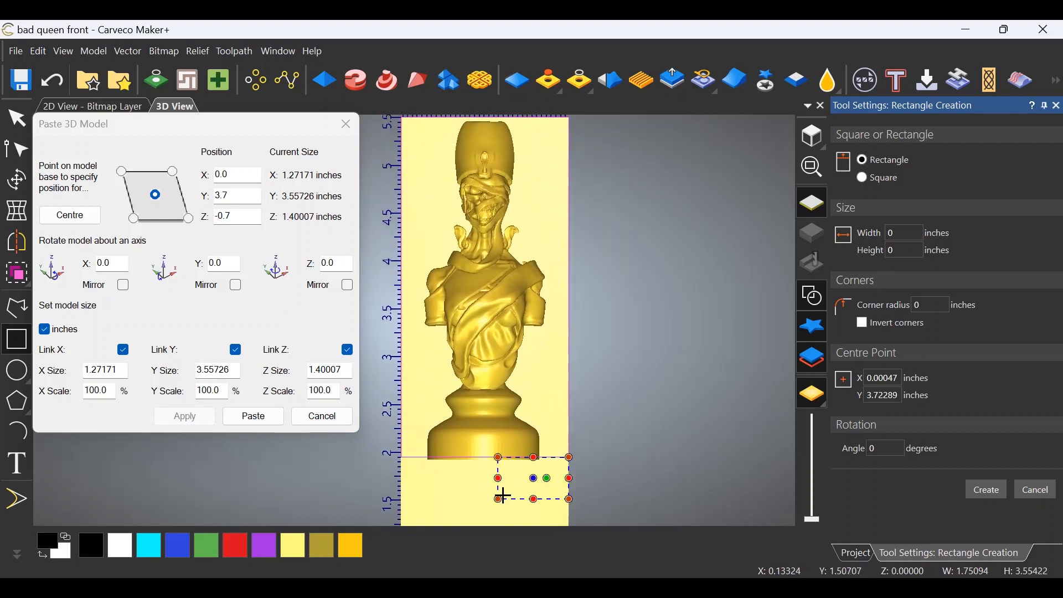
left_click(1042, 493)
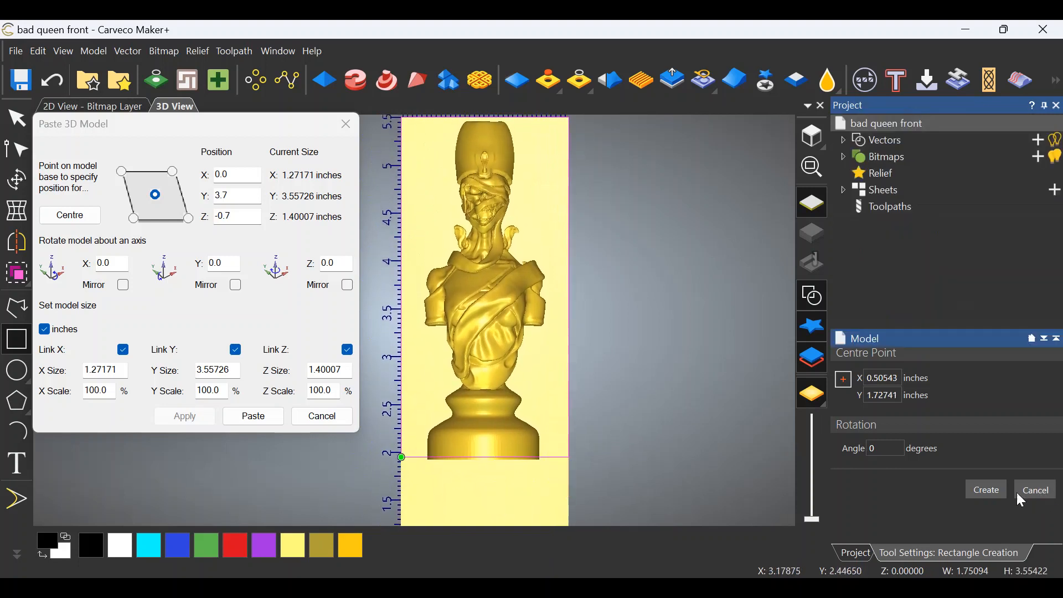
left_click(1022, 500)
left_click(638, 396)
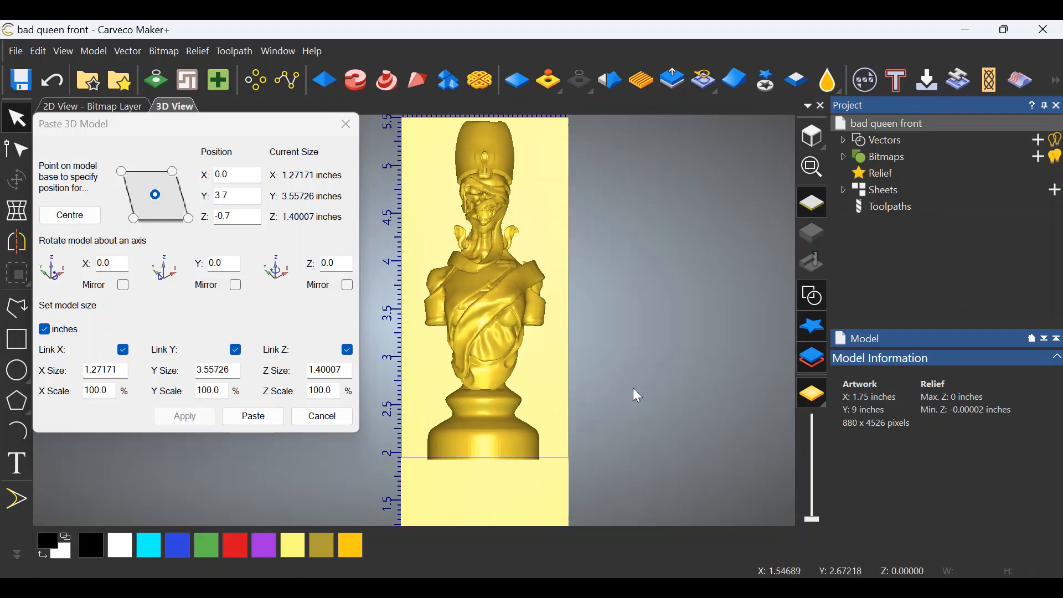
left_click_drag(559, 409, 560, 408)
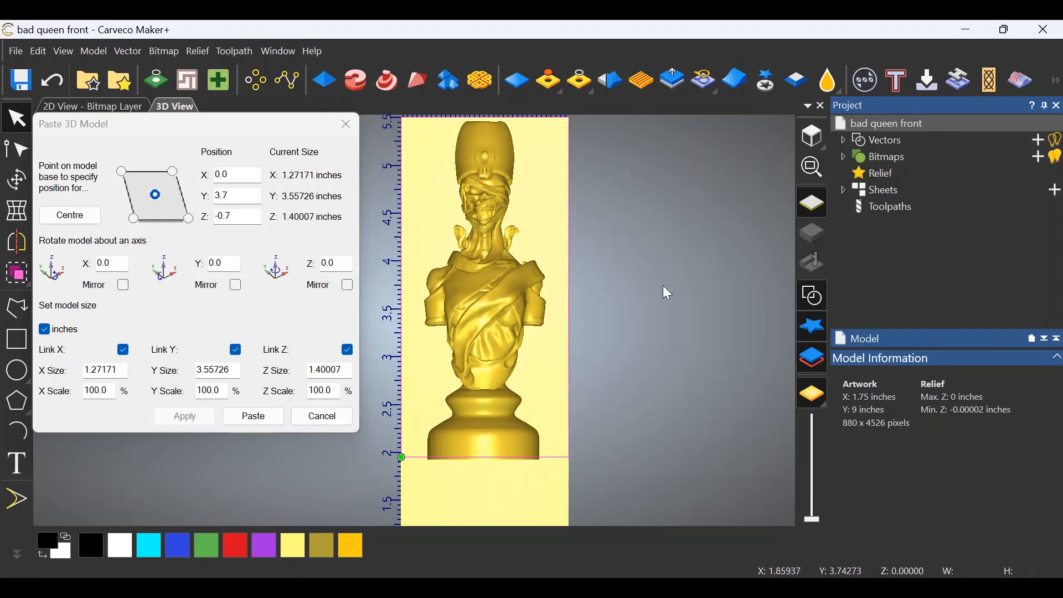
left_click(602, 342)
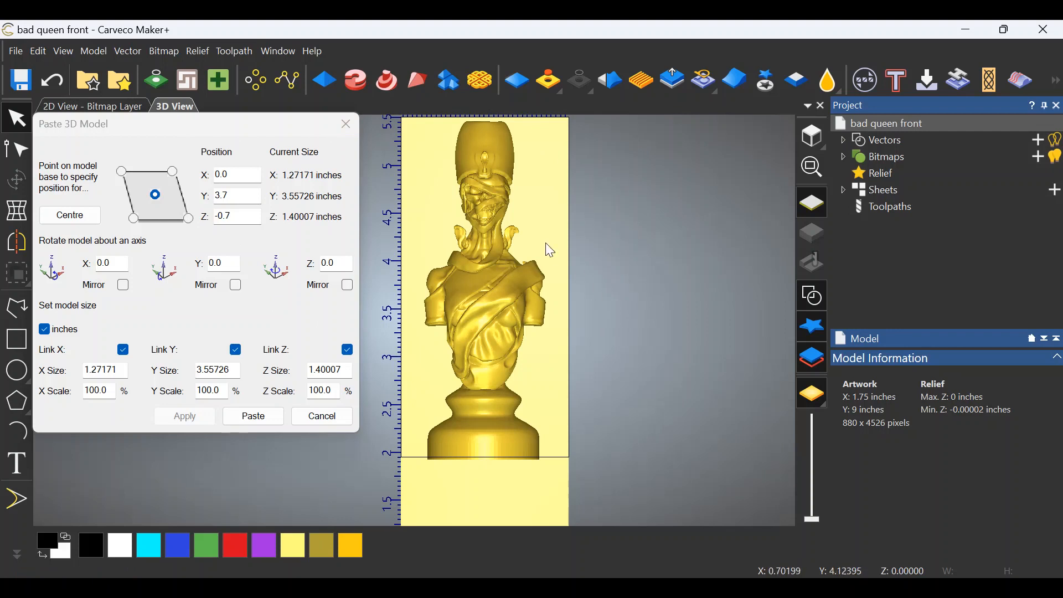
Paste the queen into the relief and save the model as "bad queen front" on the Desktop
left_click(270, 423)
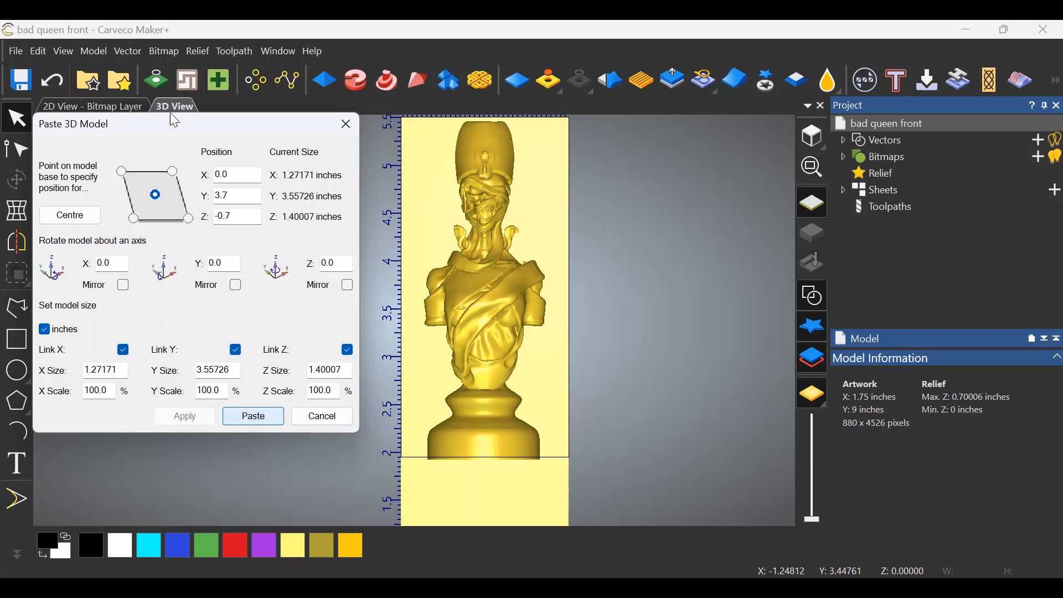
left_click(17, 56)
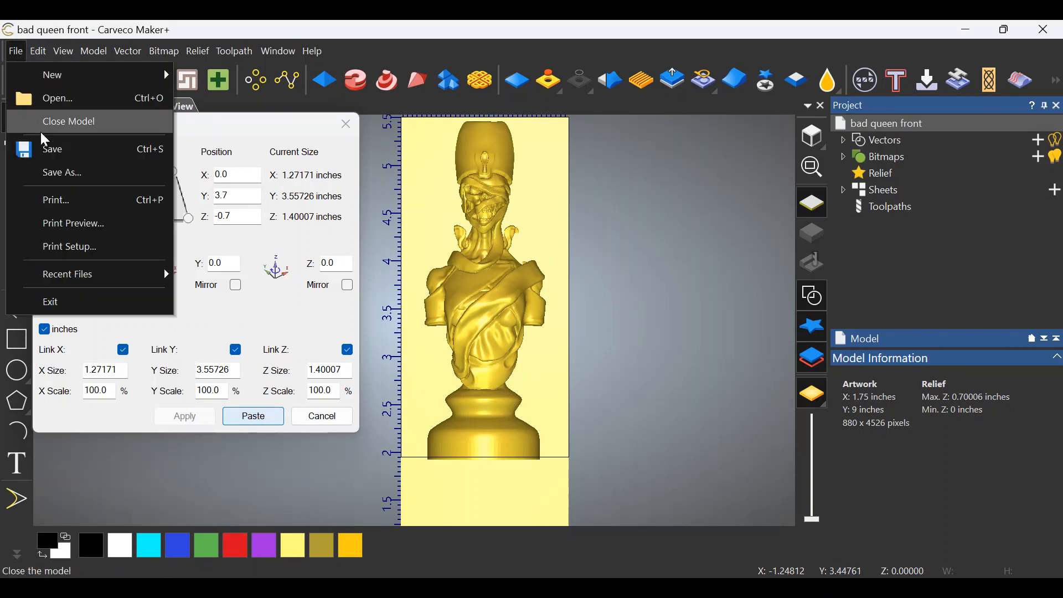
left_click(60, 175)
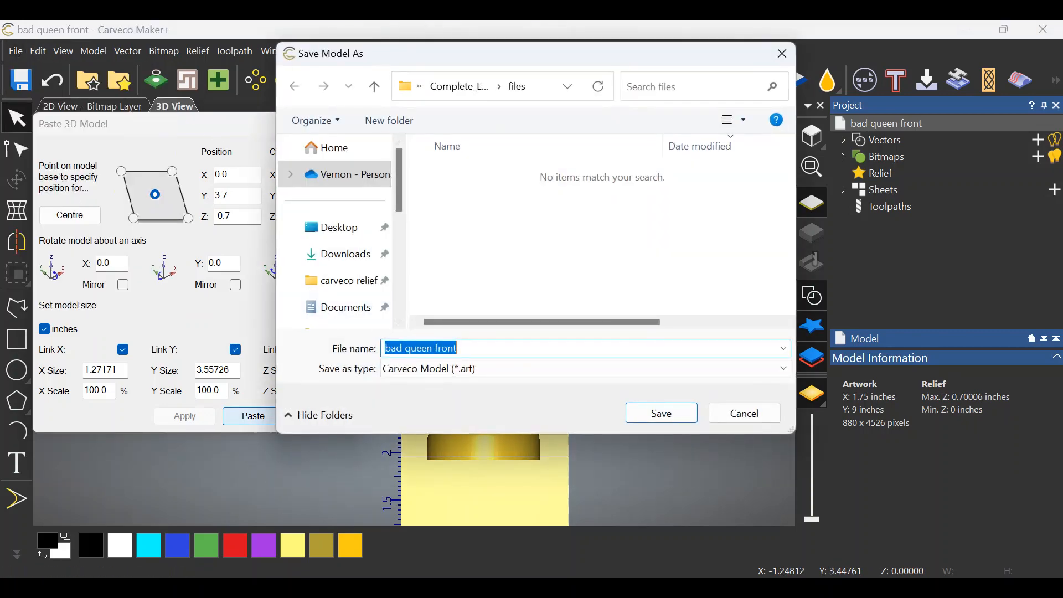
left_click(344, 228)
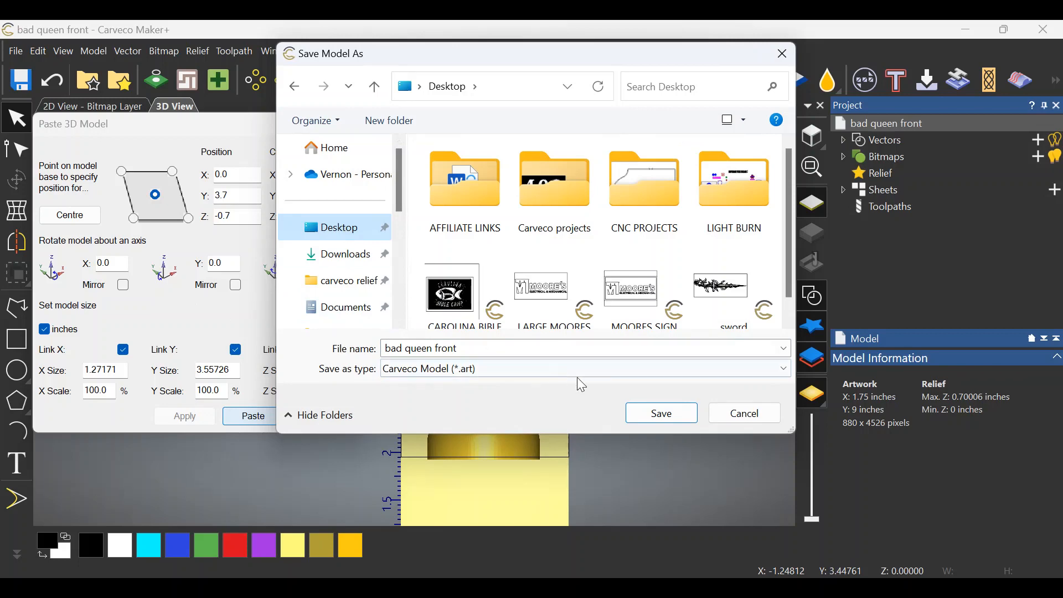
left_click(651, 416)
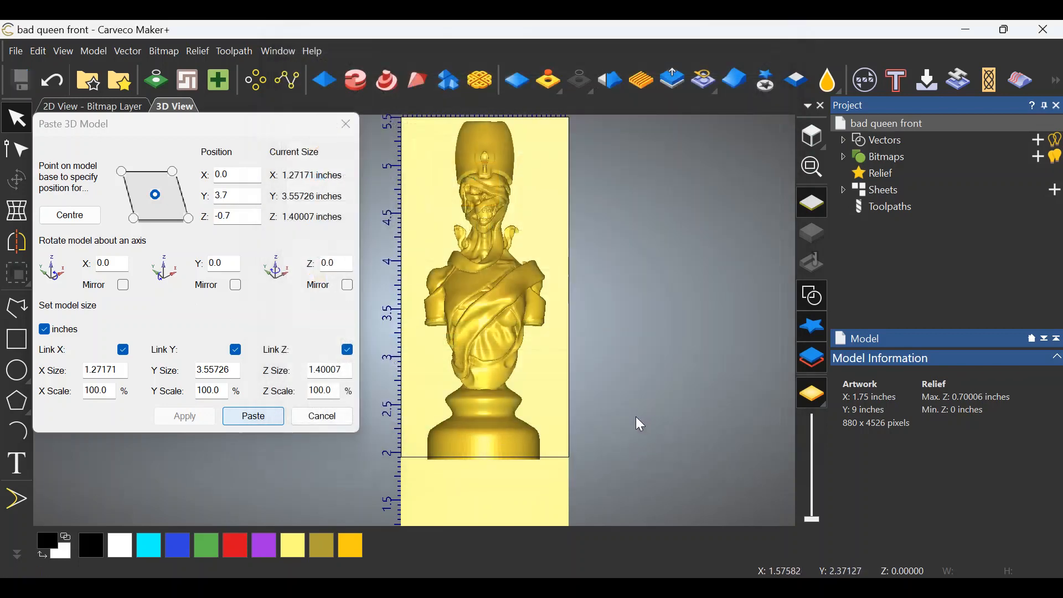
Undo the front relief paste and rotate the queen 180 degrees about the Y axis so its back faces up
left_click(59, 80)
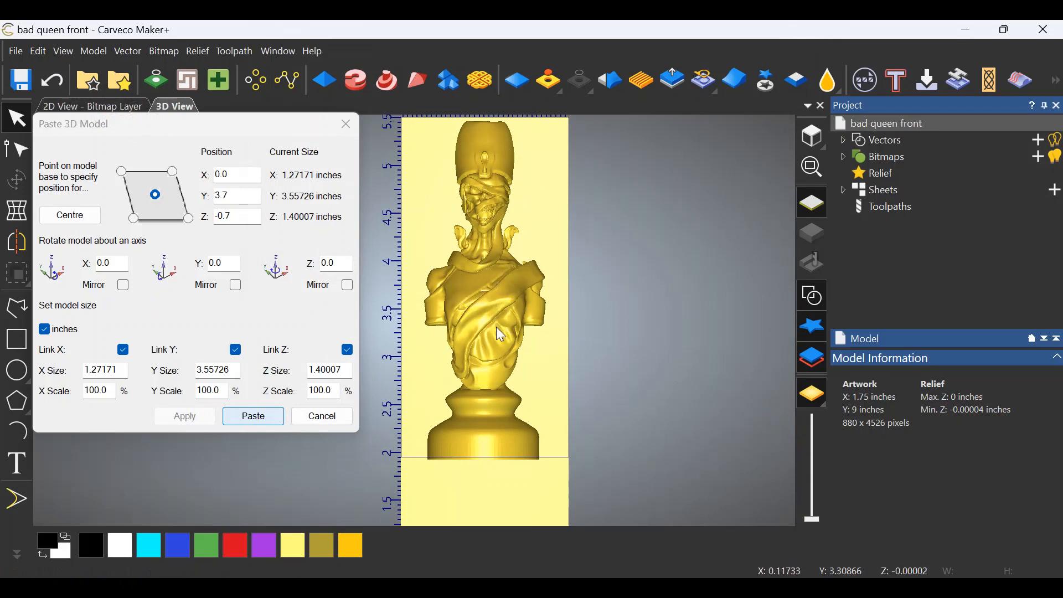
left_click(219, 263)
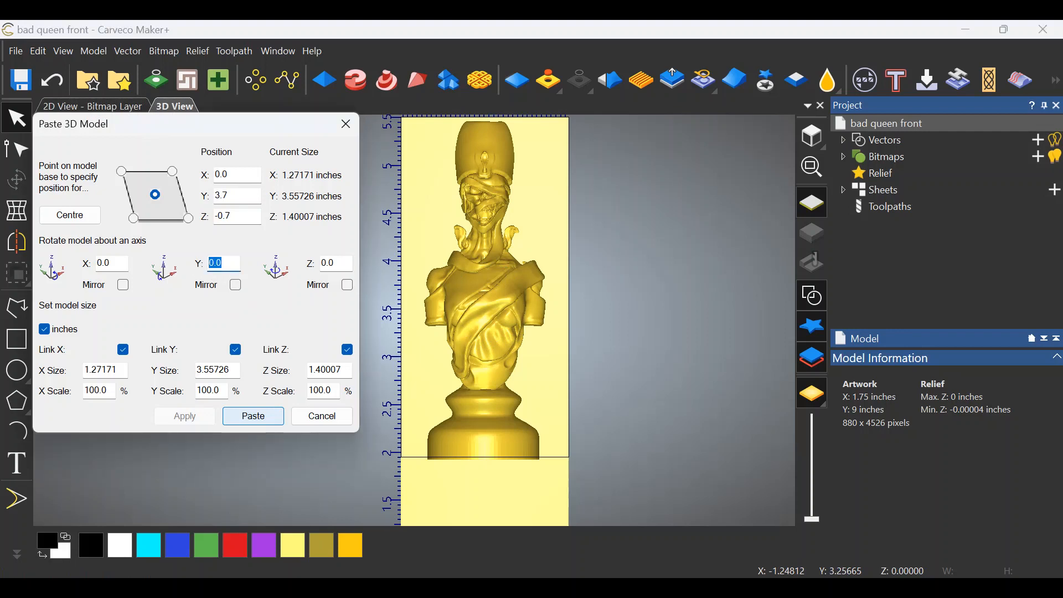
type("180")
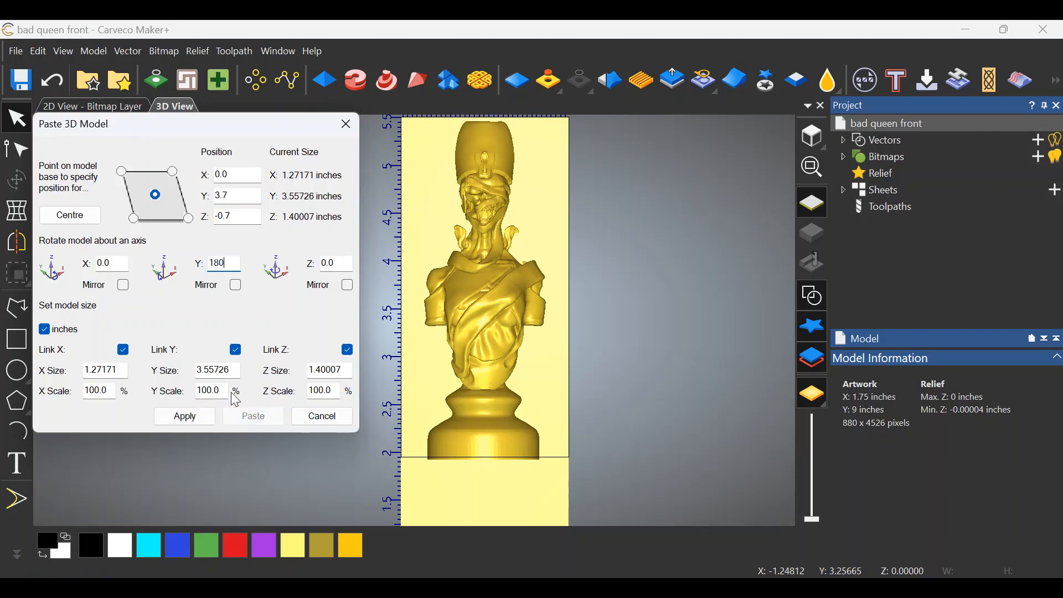
left_click(186, 418)
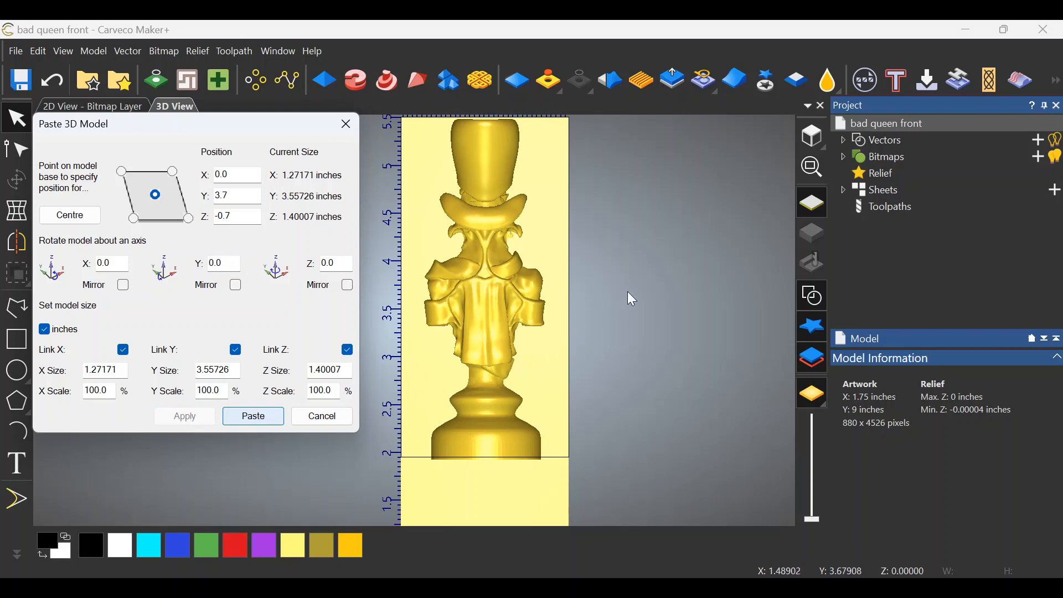
left_click_drag(660, 287, 637, 290)
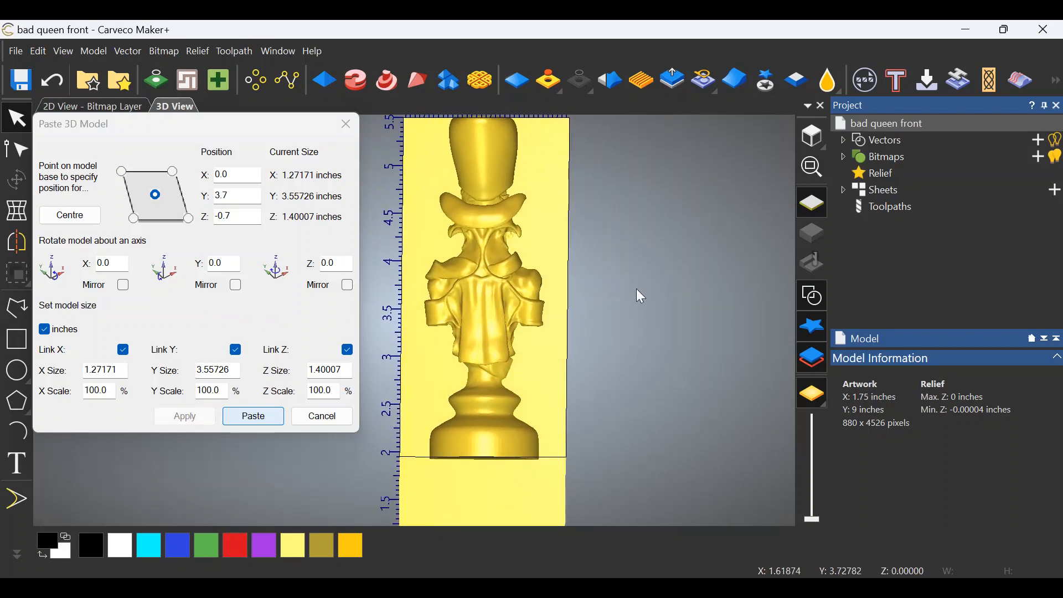
Paste the queen's back into the relief and save the model as "bad queen back" on the Desktop
left_click(254, 417)
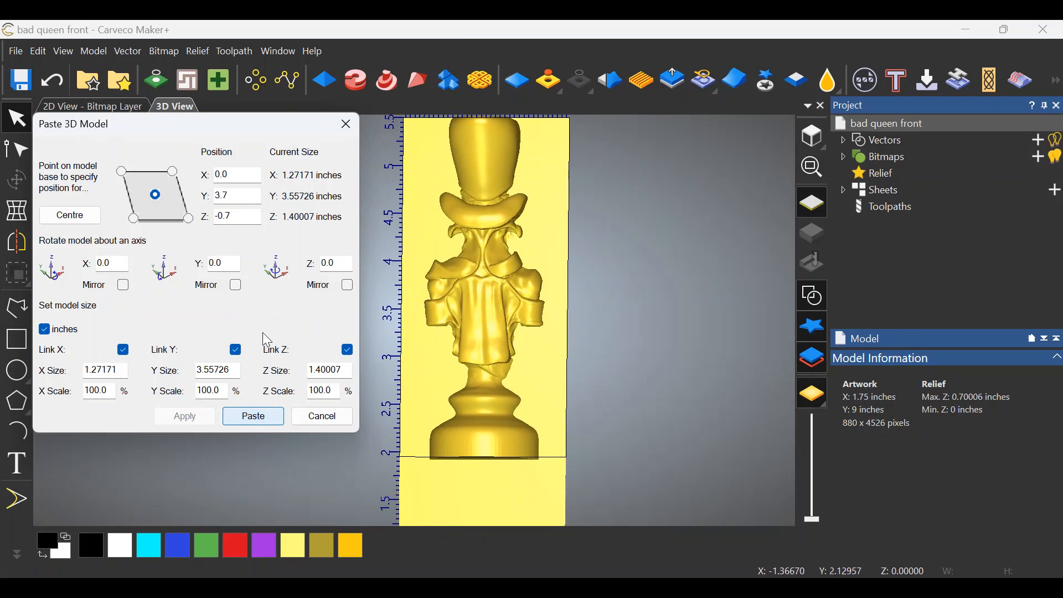
left_click(16, 51)
left_click(58, 153)
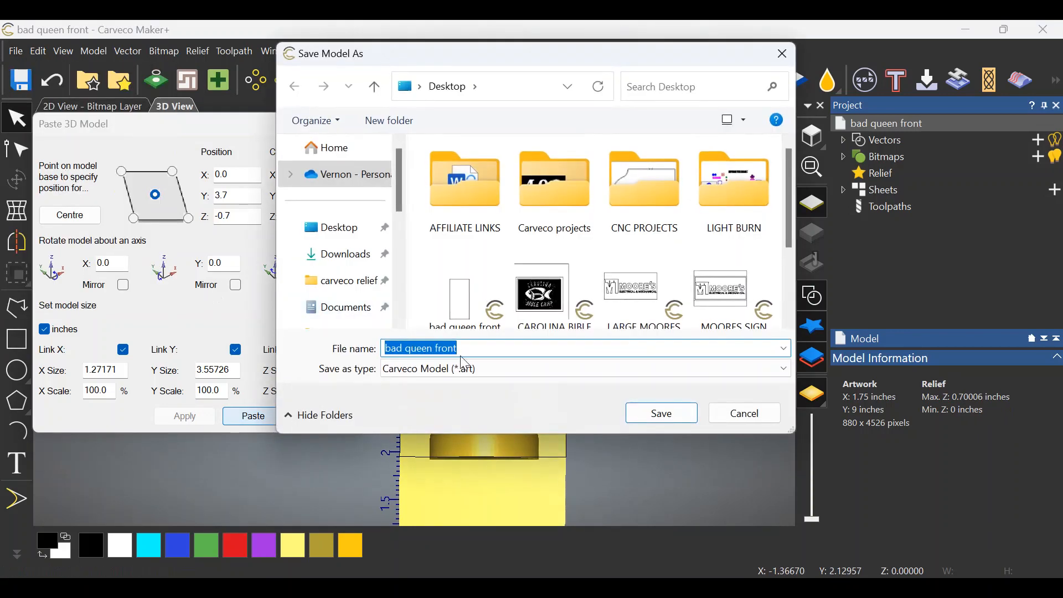
left_click(460, 349)
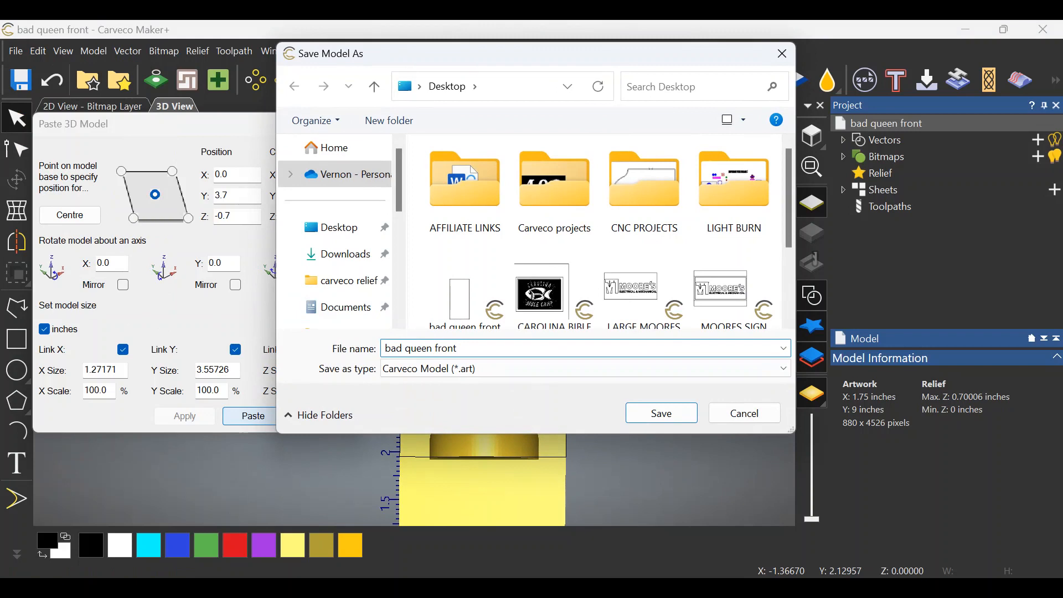
key("BackSpace")
type("back")
left_click(637, 414)
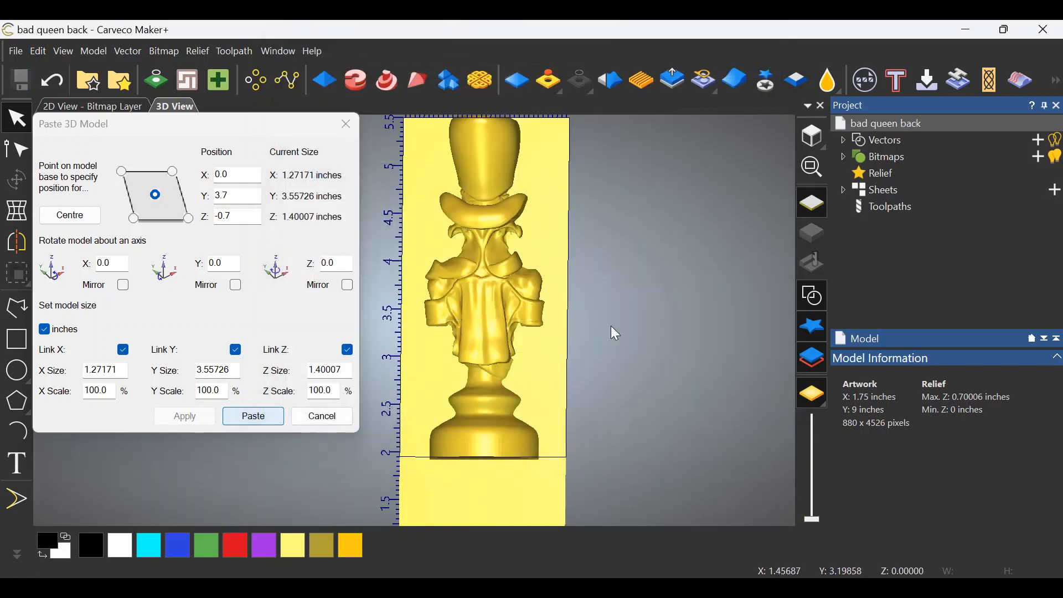
Undo the back relief paste and rotate the queen 90 degrees about the Y axis to a side profile
left_click(52, 82)
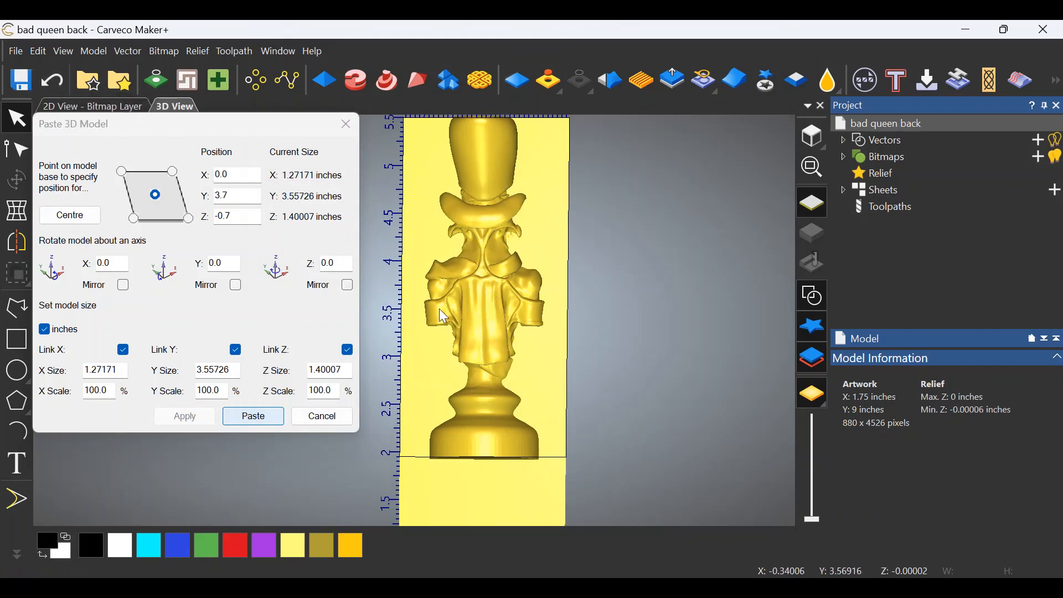
double_click(216, 264)
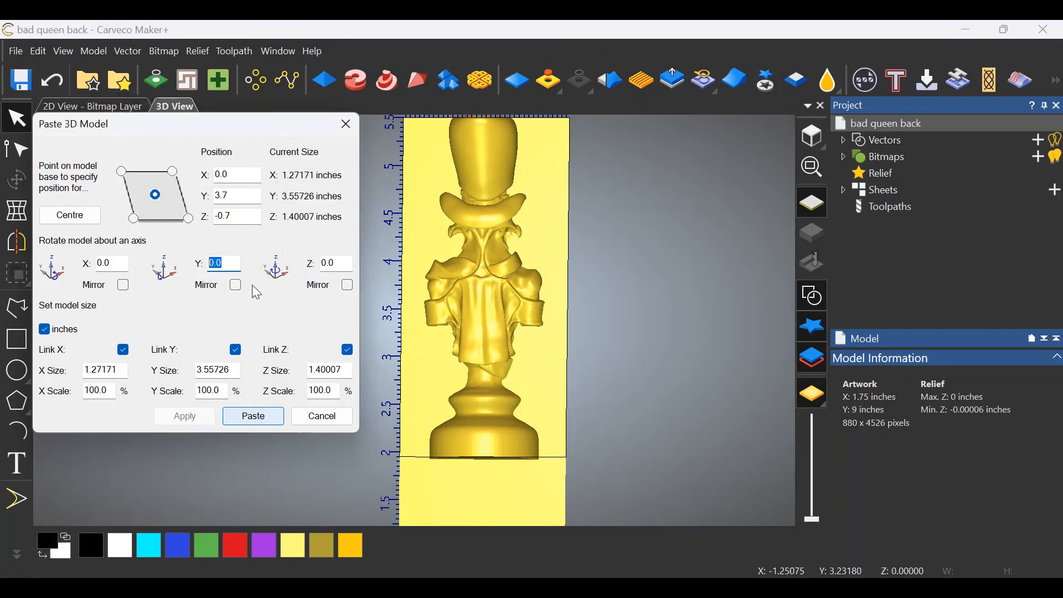
type("90")
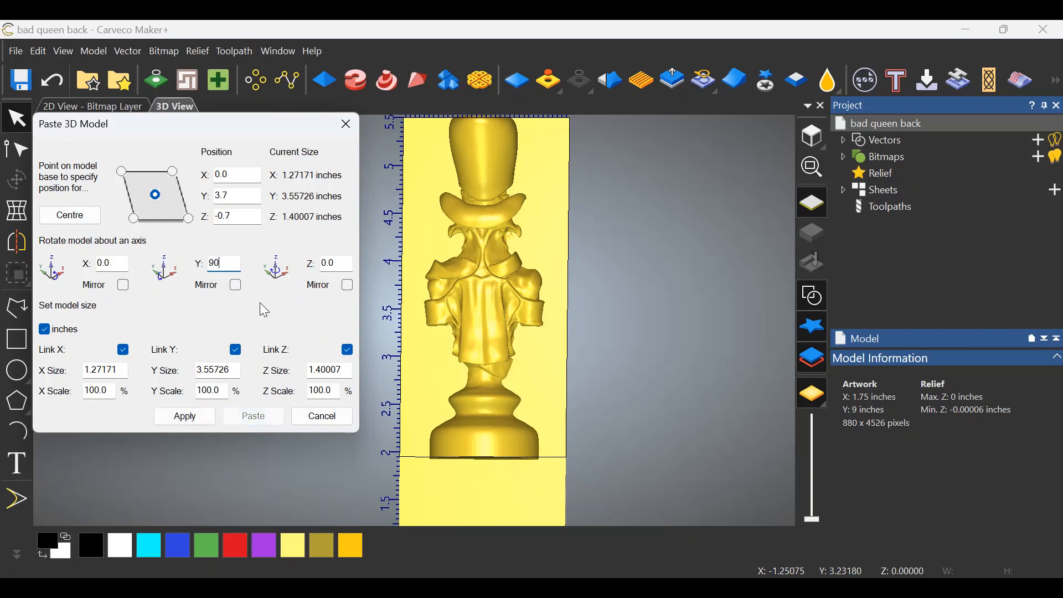
left_click(195, 421)
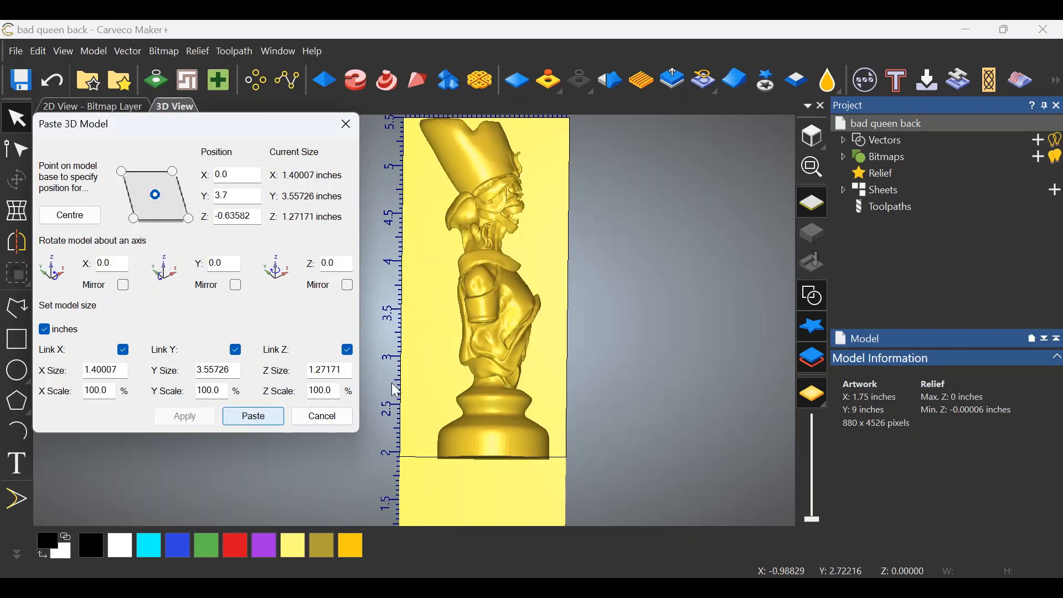
Paste the queen's side profile into the relief and save the model as "bad queen right" on the Desktop
left_click(255, 421)
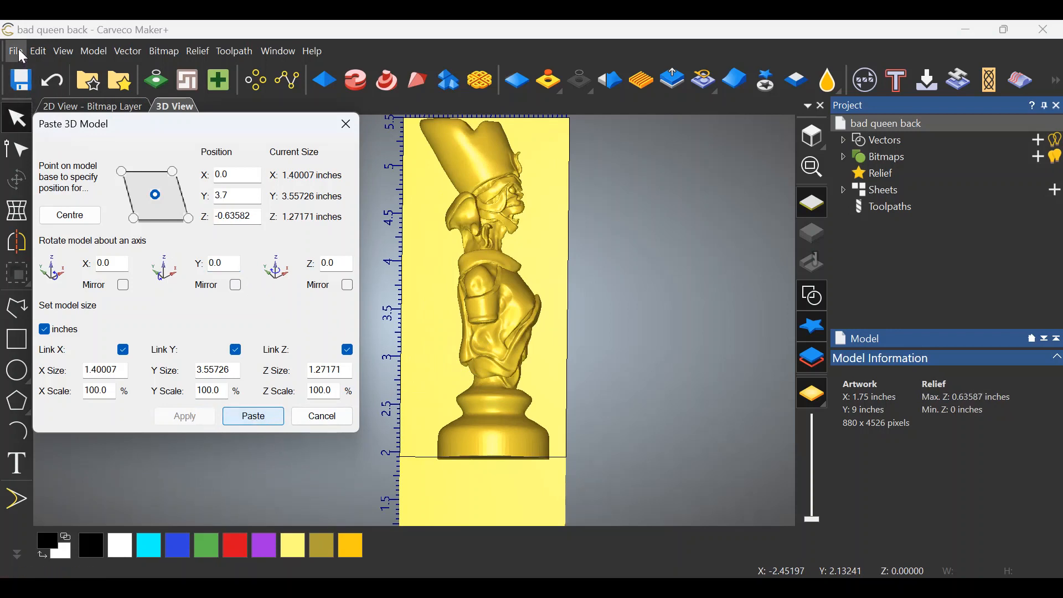
left_click(21, 52)
left_click(69, 164)
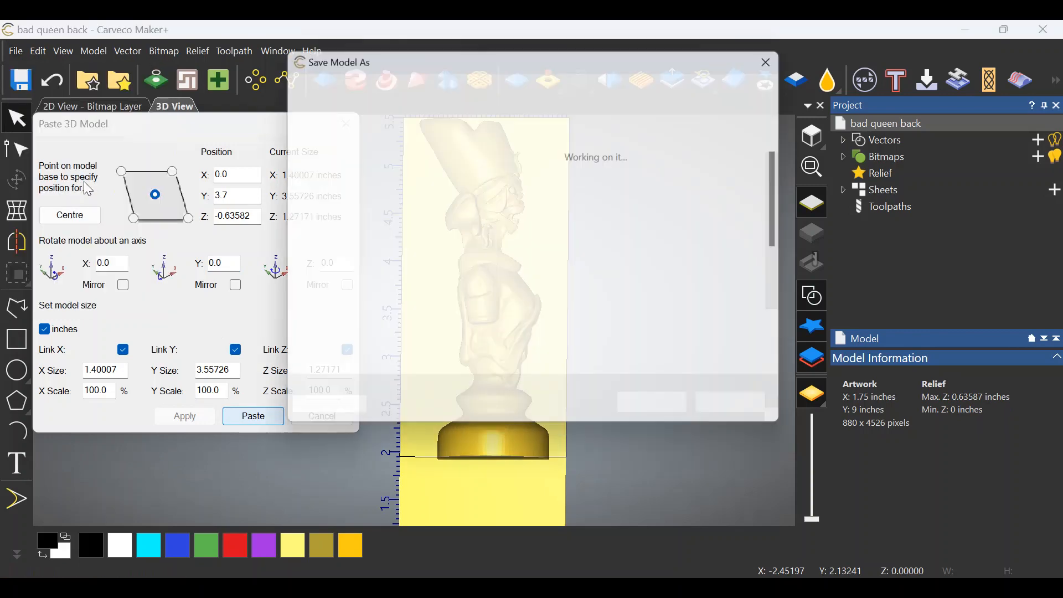
left_click(458, 348)
left_click_drag(457, 348, 435, 348)
type("right")
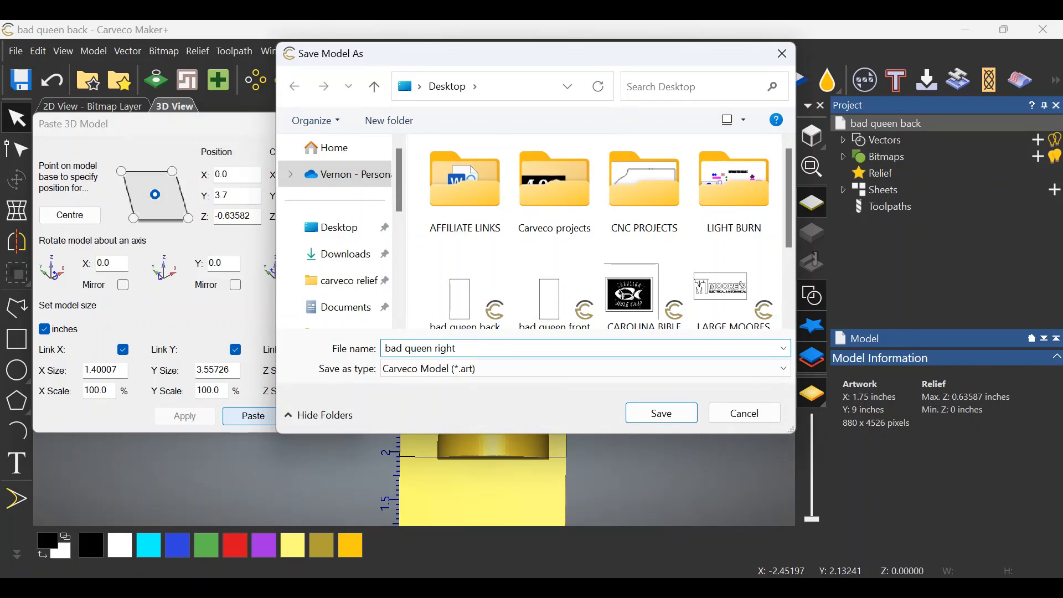
left_click(662, 420)
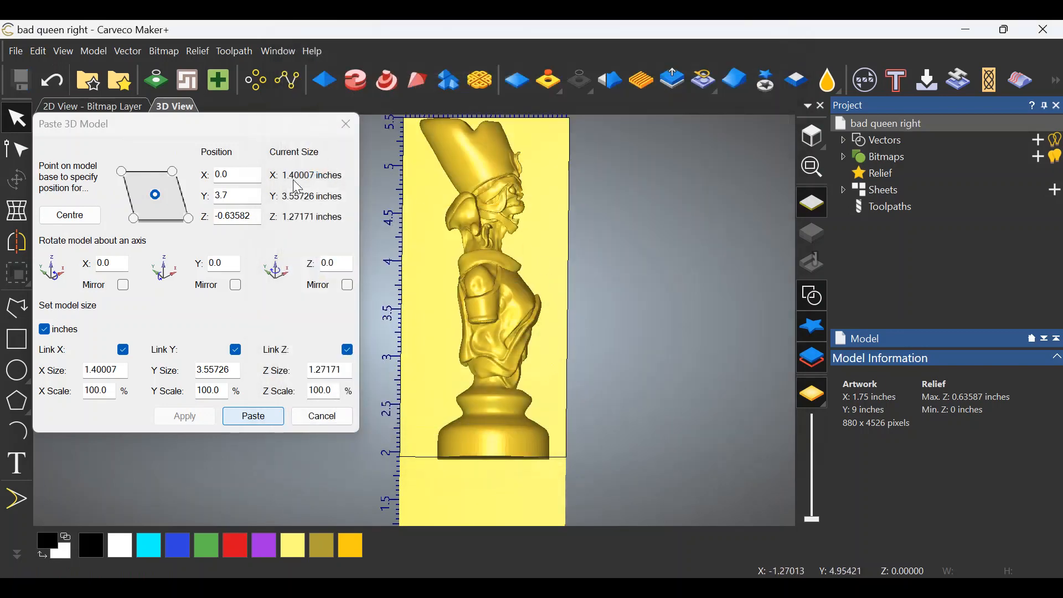
Undo the right side relief paste and rotate the queen 180 degrees about the Y axis to the opposite profile
left_click(52, 81)
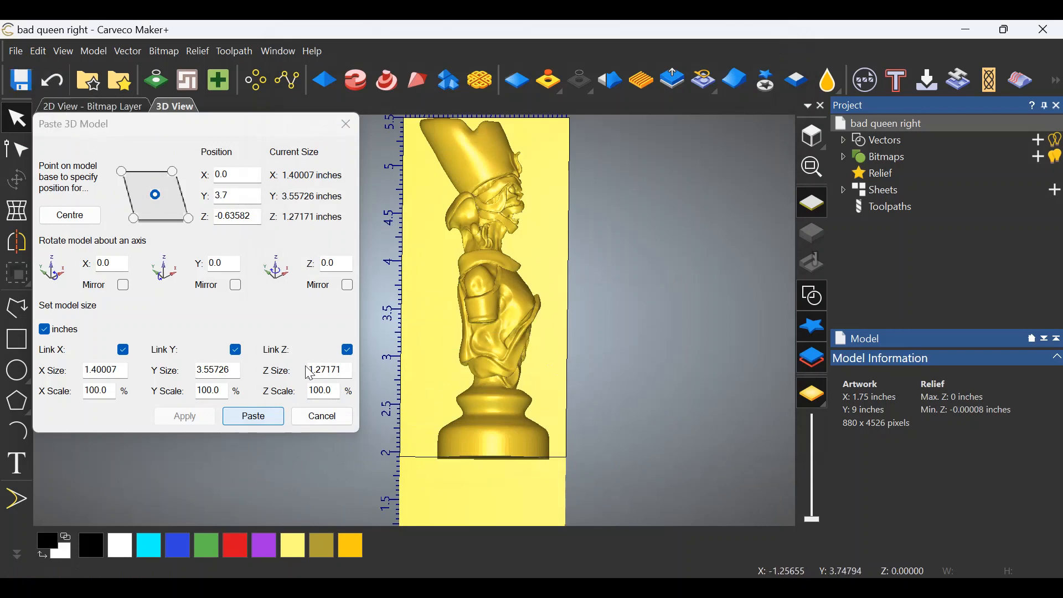
double_click(223, 263)
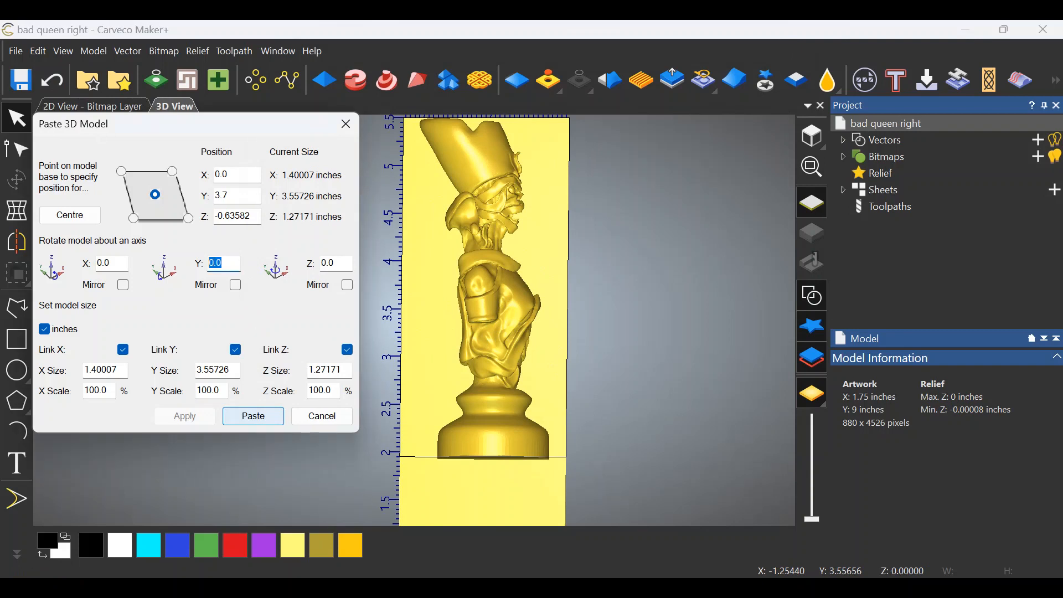
type("180")
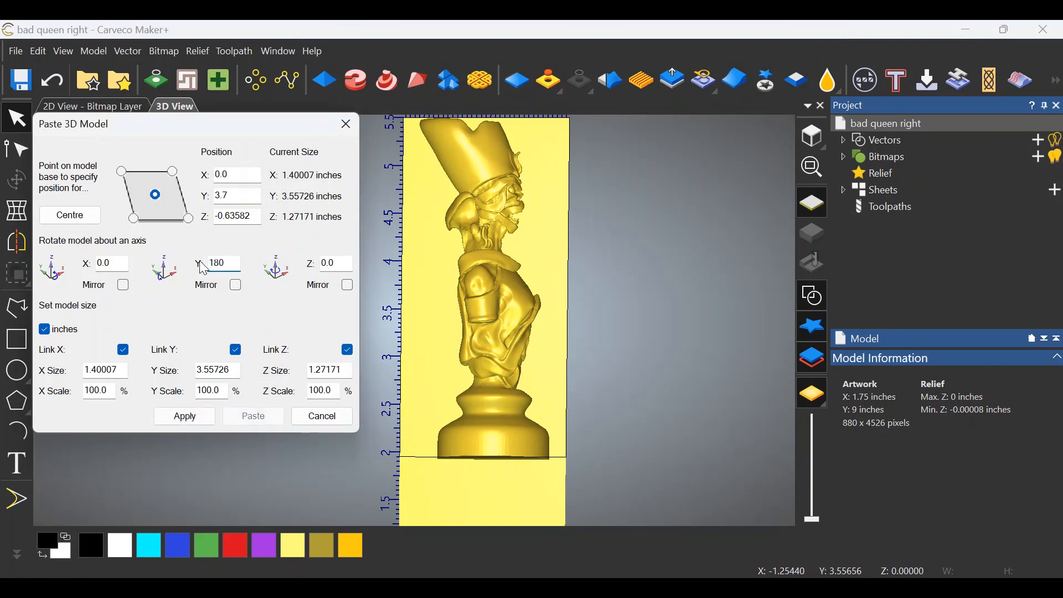
left_click(187, 420)
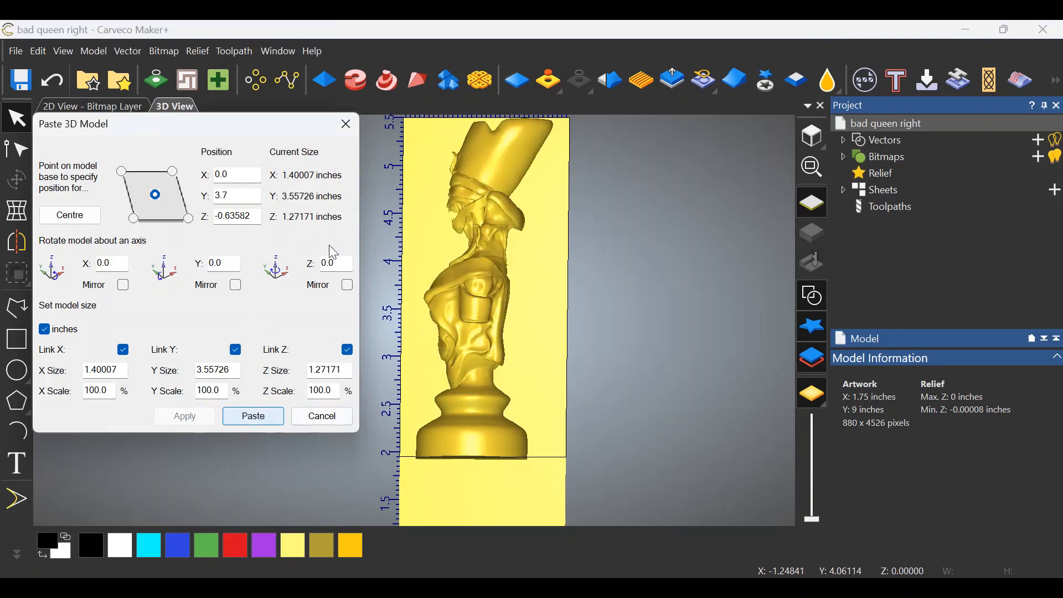
Paste the opposite side profile into the relief and save the model as "bad queen left" on the Desktop
left_click(252, 425)
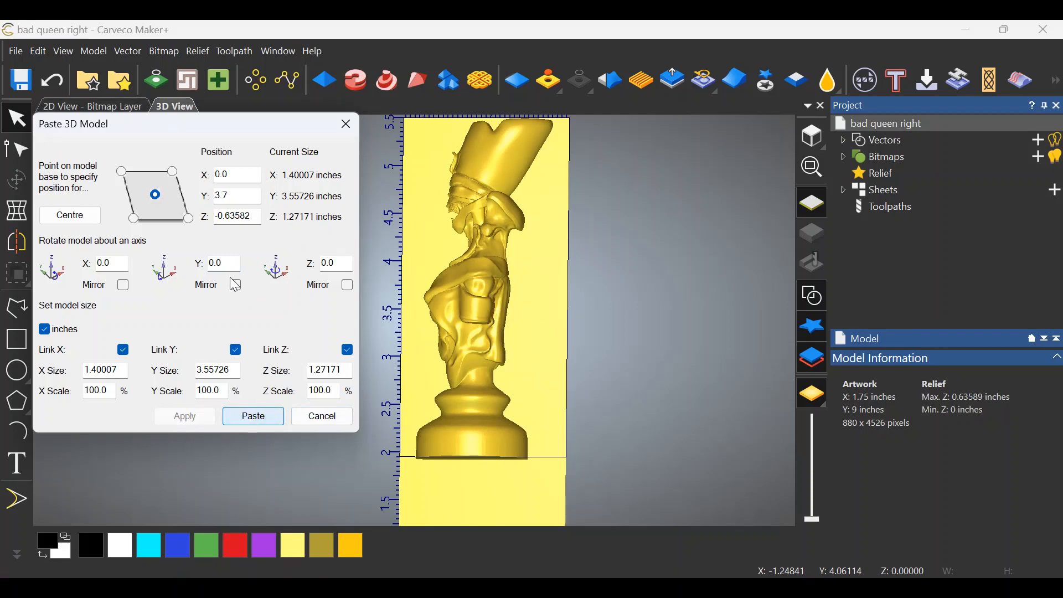
left_click(17, 51)
mouse_move(38, 51)
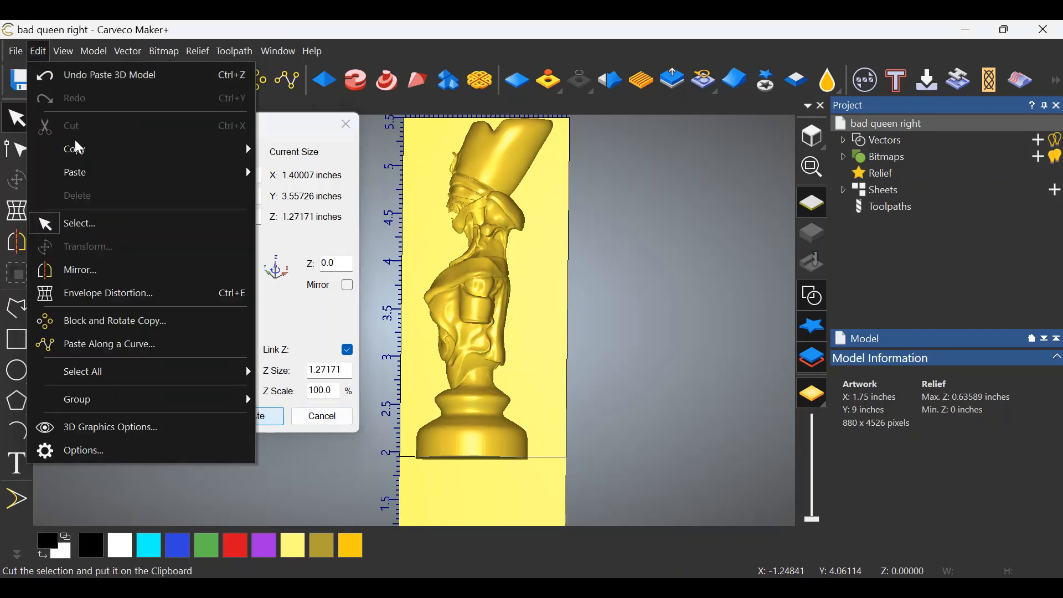
left_click(54, 172)
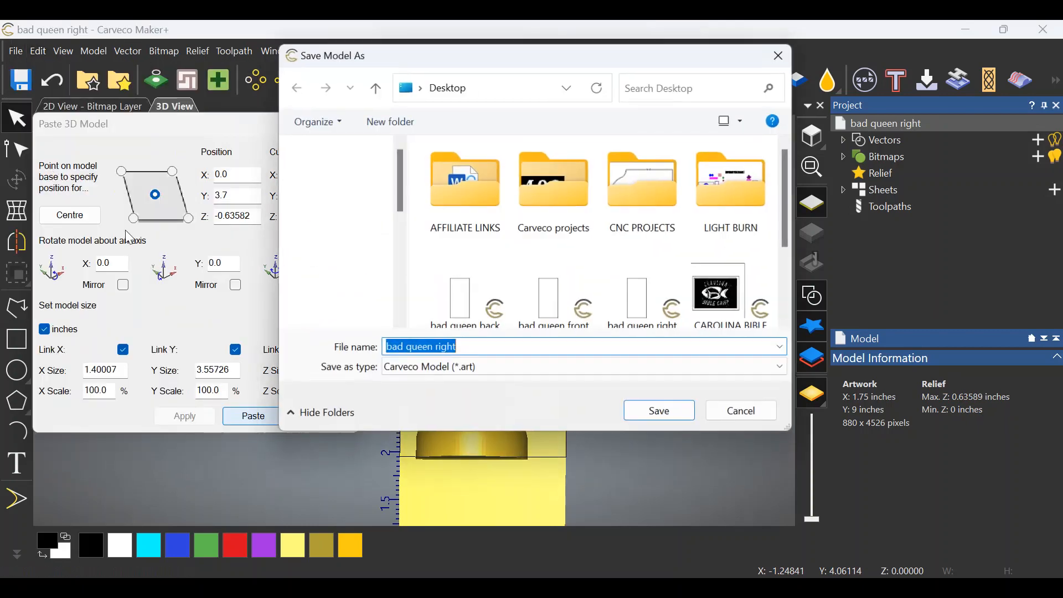
left_click(479, 348)
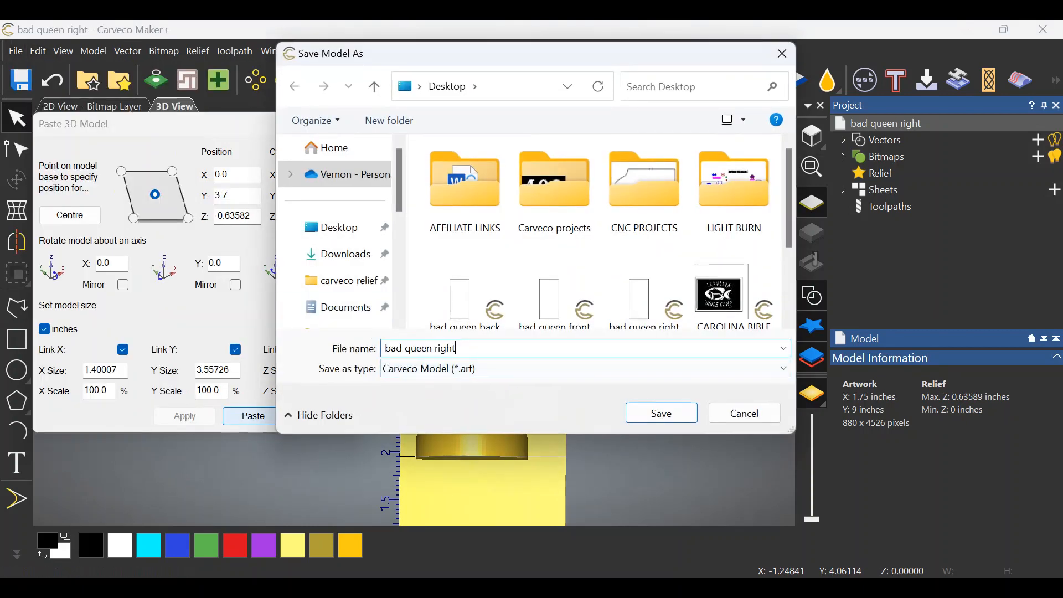
key("BackSpace")
key("BackSpace")
key("BackSpace")
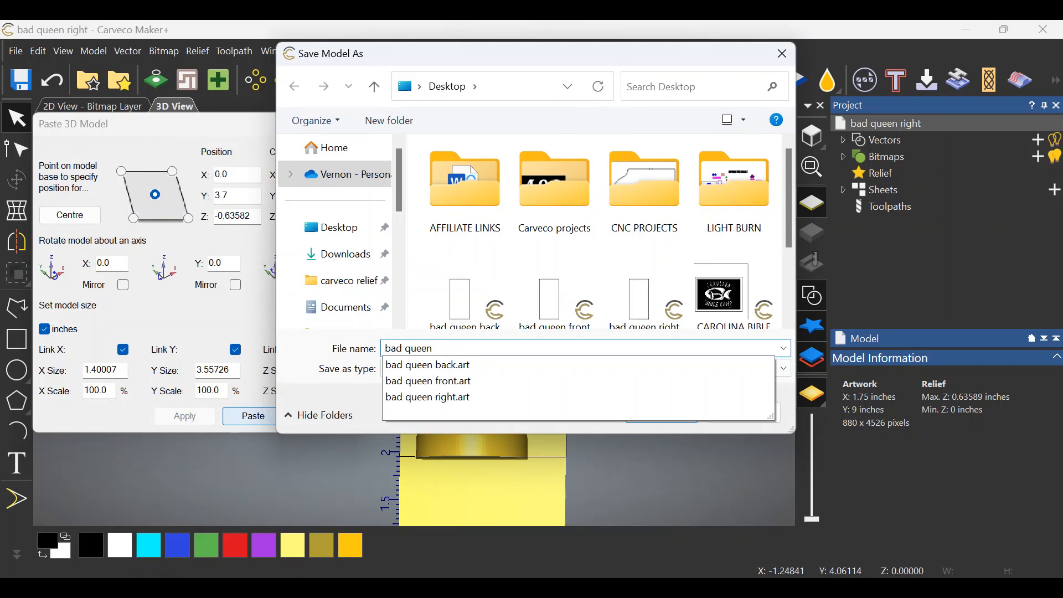
type("eft")
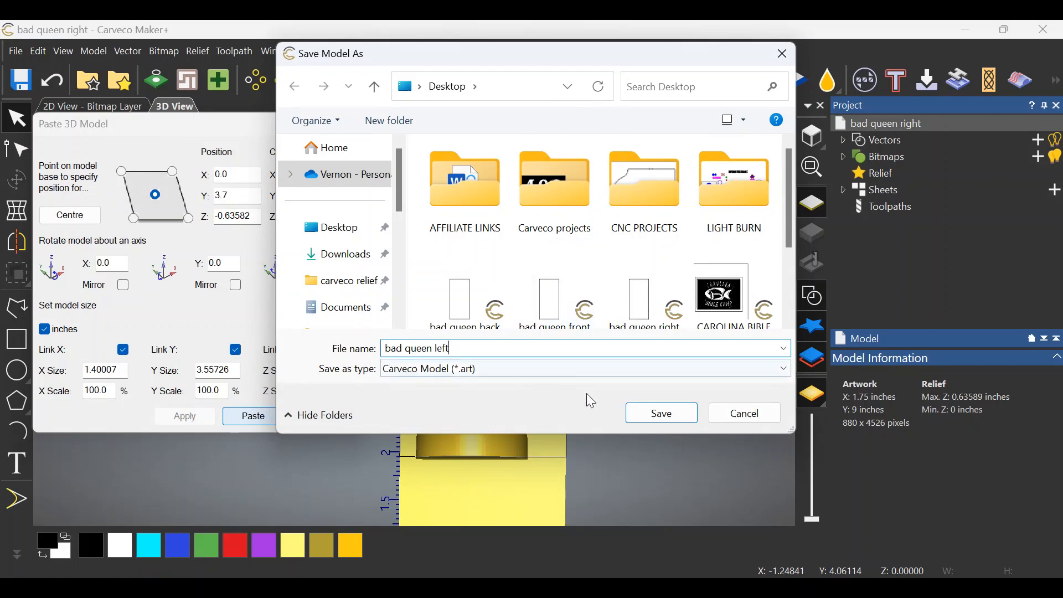
left_click(639, 412)
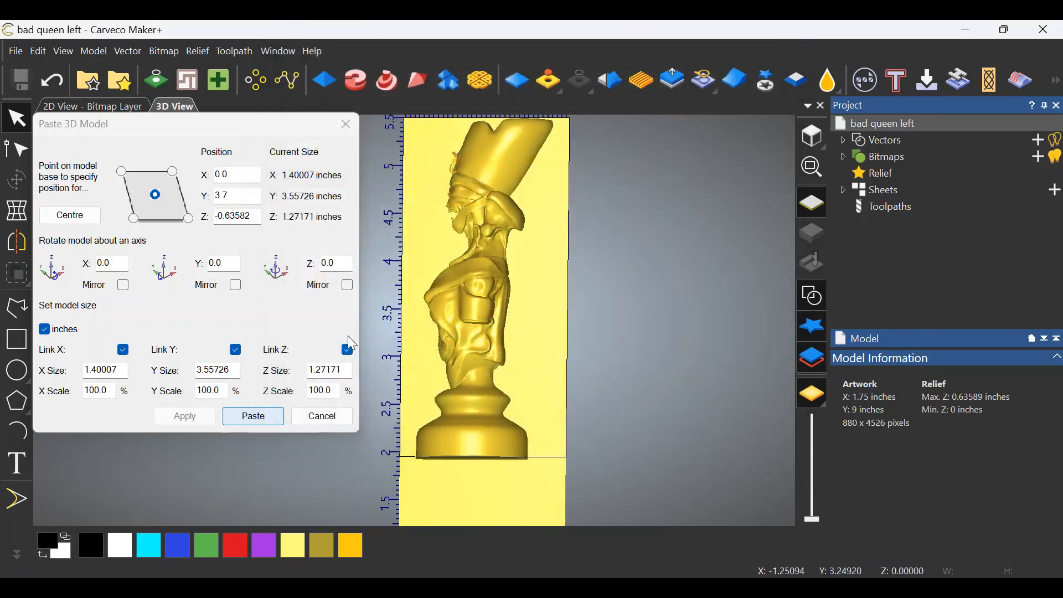
Undo the left side relief paste and rotate the queen 90 degrees about the Y axis
double_click(221, 264)
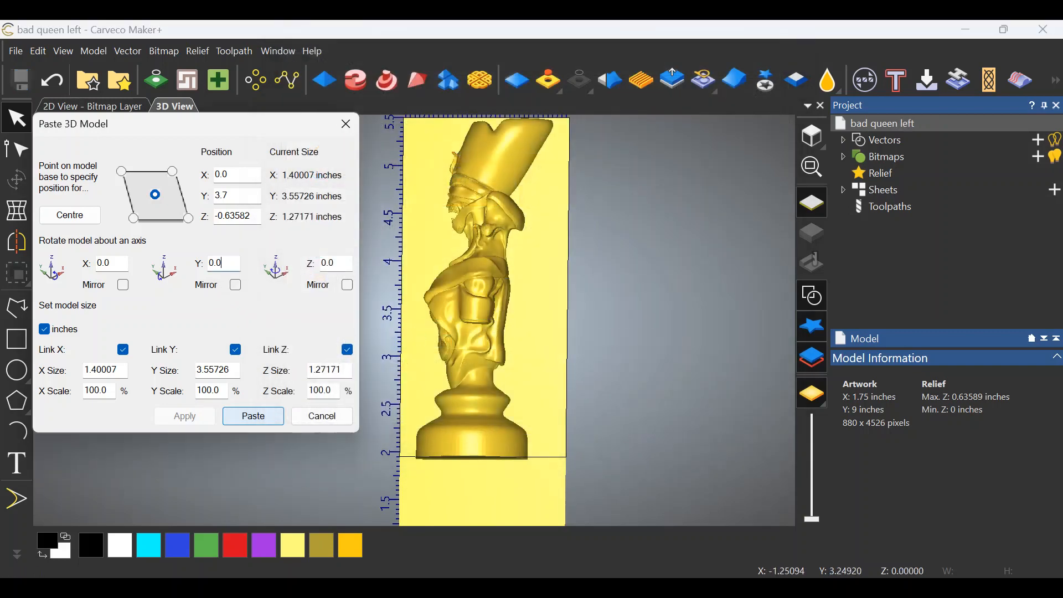
type("90")
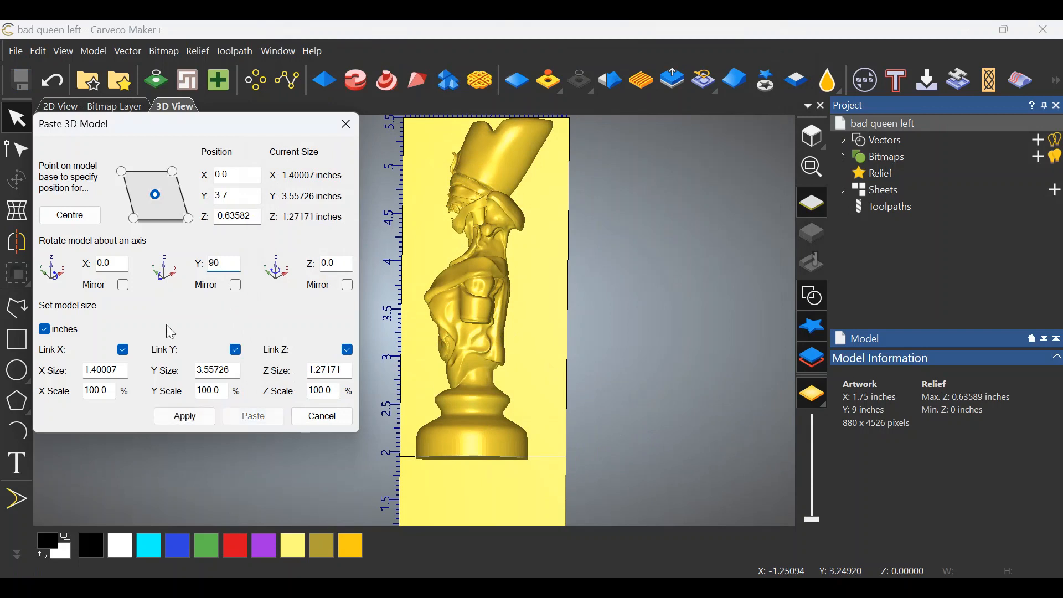
left_click(55, 81)
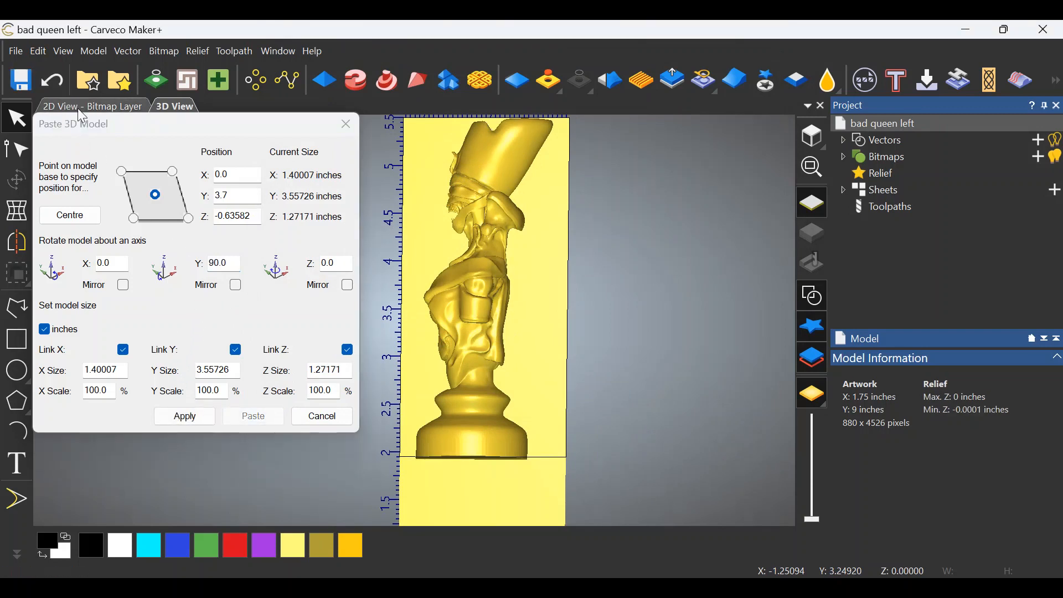
left_click(185, 415)
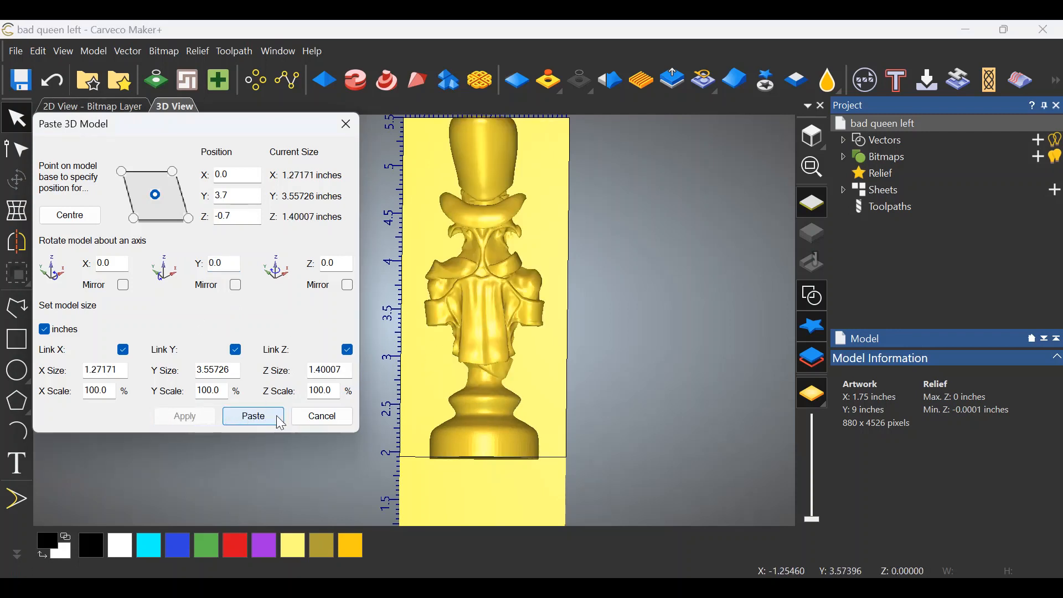
Rotate the queen 180 degrees about the Y axis so its front faces up
left_click(219, 264)
type("180")
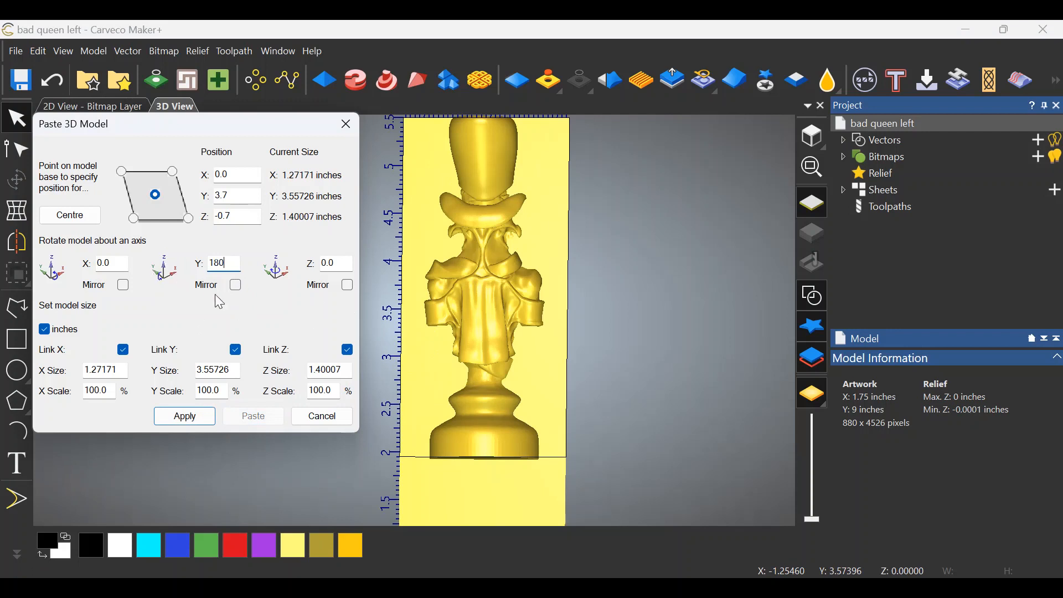
left_click(185, 417)
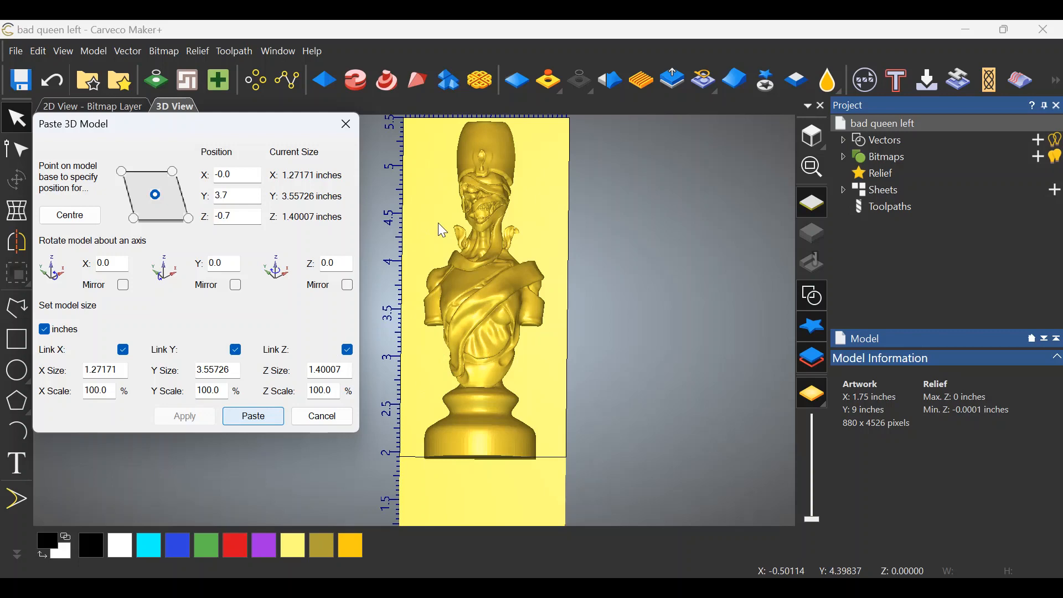
left_click(482, 215)
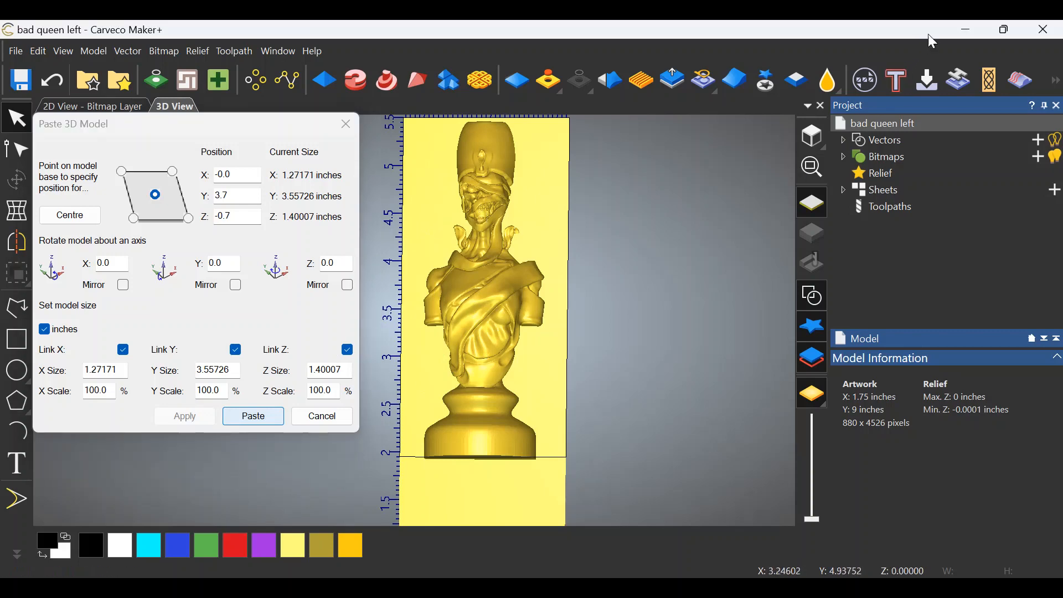
Minimize the "bad queen left" model and switch to the "bad queen front" model
left_click(968, 30)
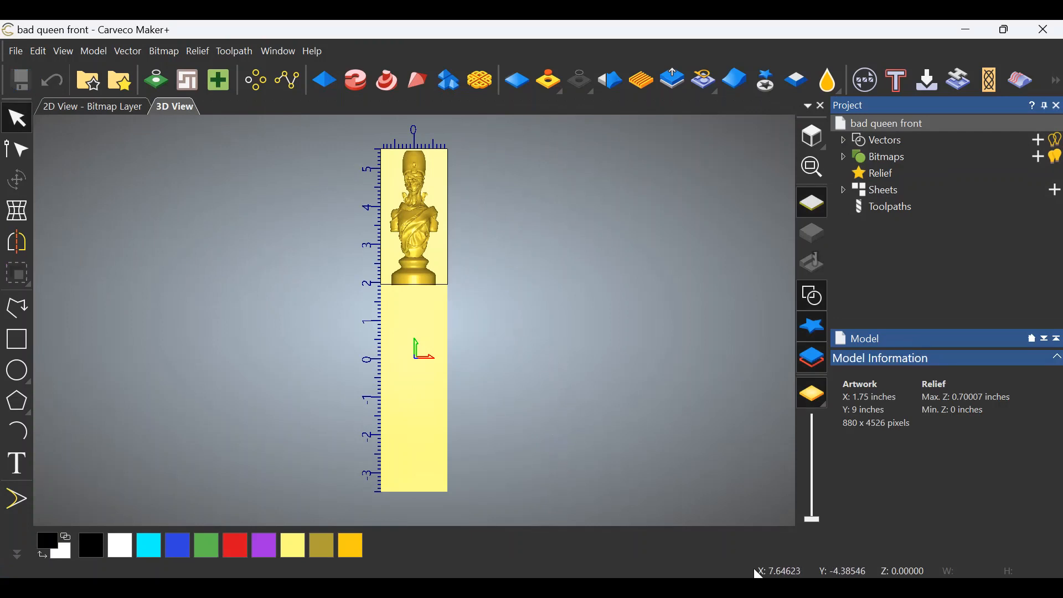
mouse_move(812, 588)
middle_click_drag(487, 150, 484, 215)
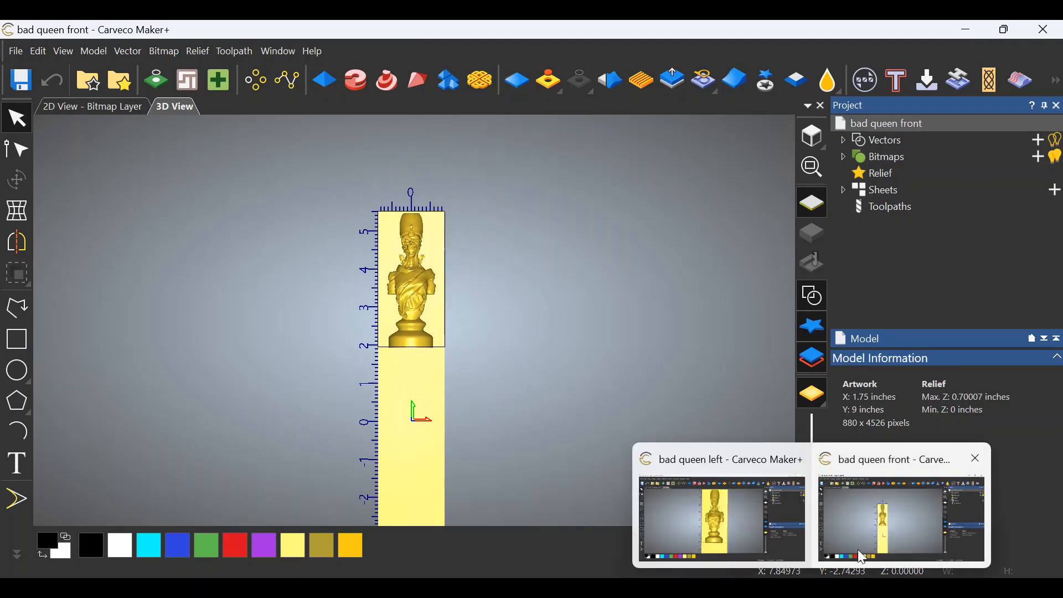
mouse_move(756, 530)
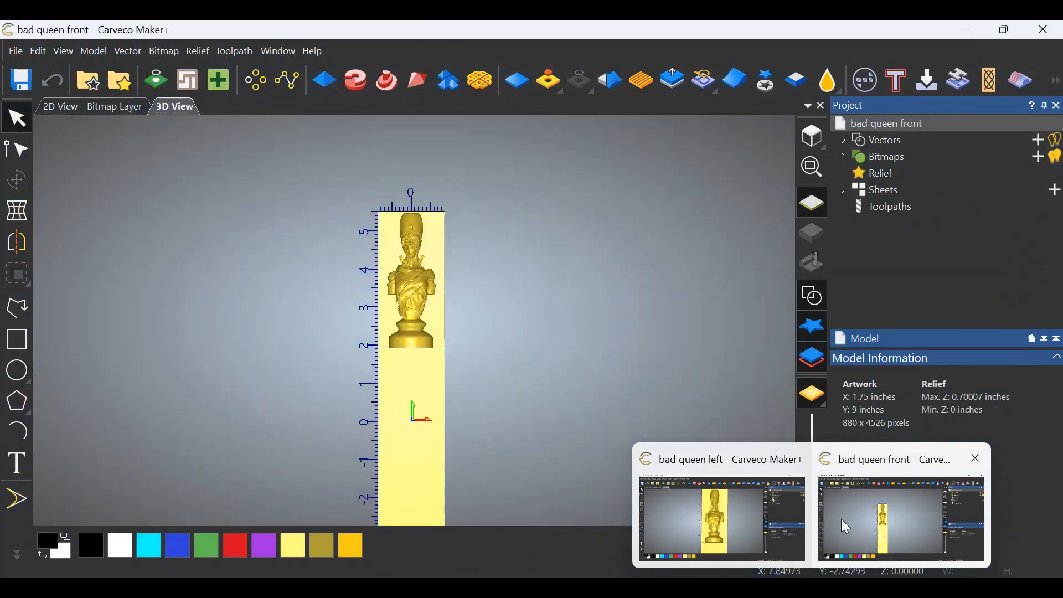
left_click(842, 519)
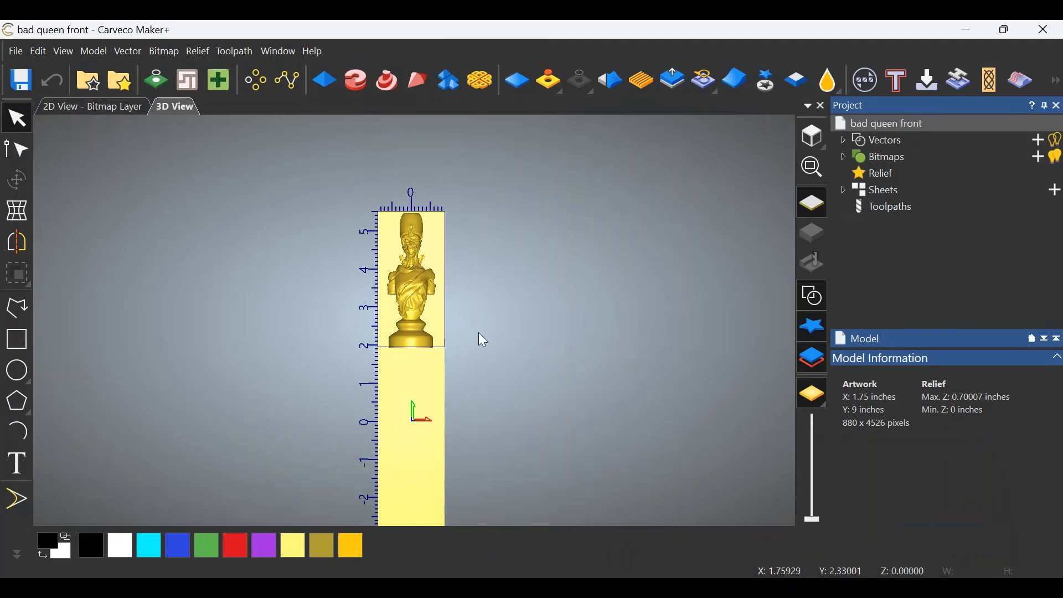
Start a Machine Relief toolpath using the rectangle around the queen, with the area to machine set to Selected Vectors
left_click(449, 320)
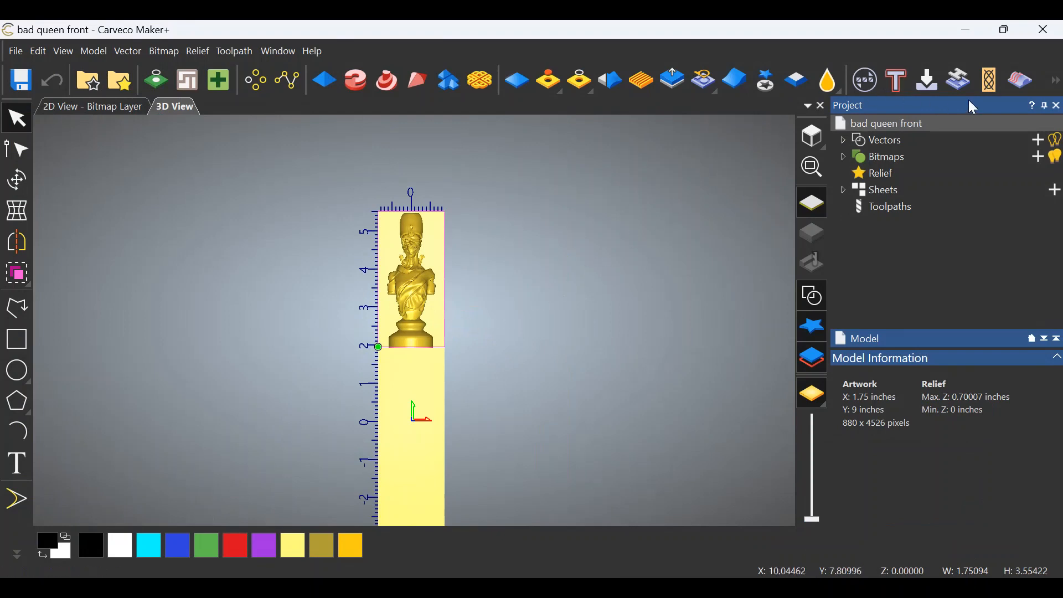
left_click(1027, 81)
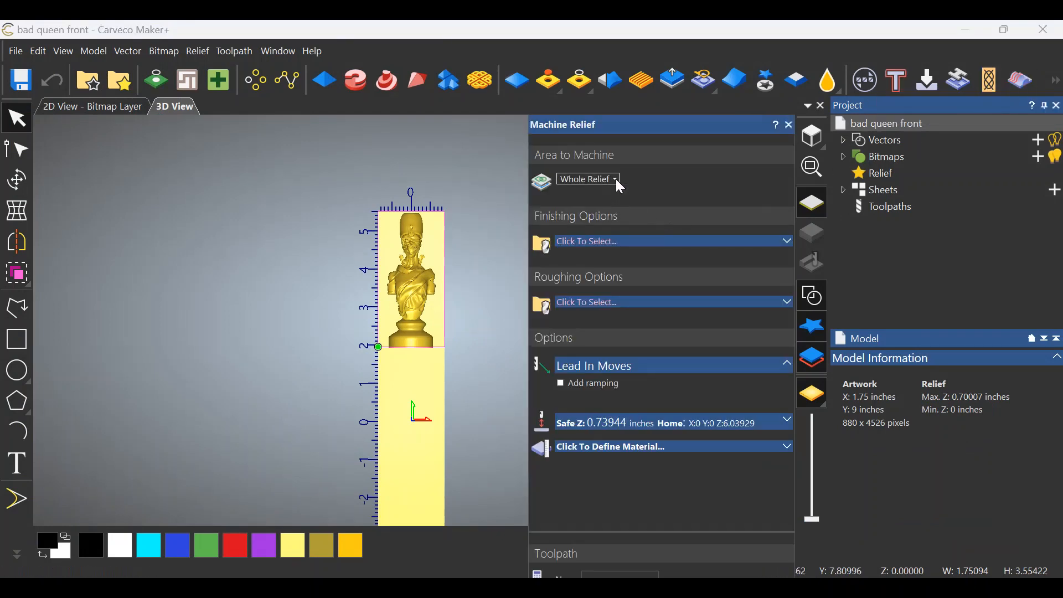
left_click(616, 179)
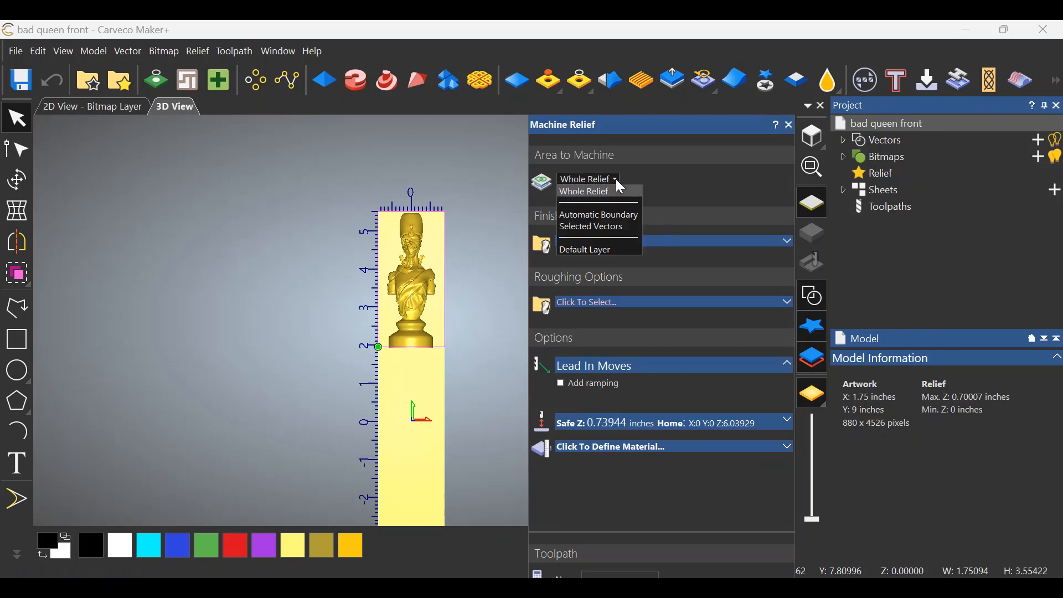
left_click(608, 226)
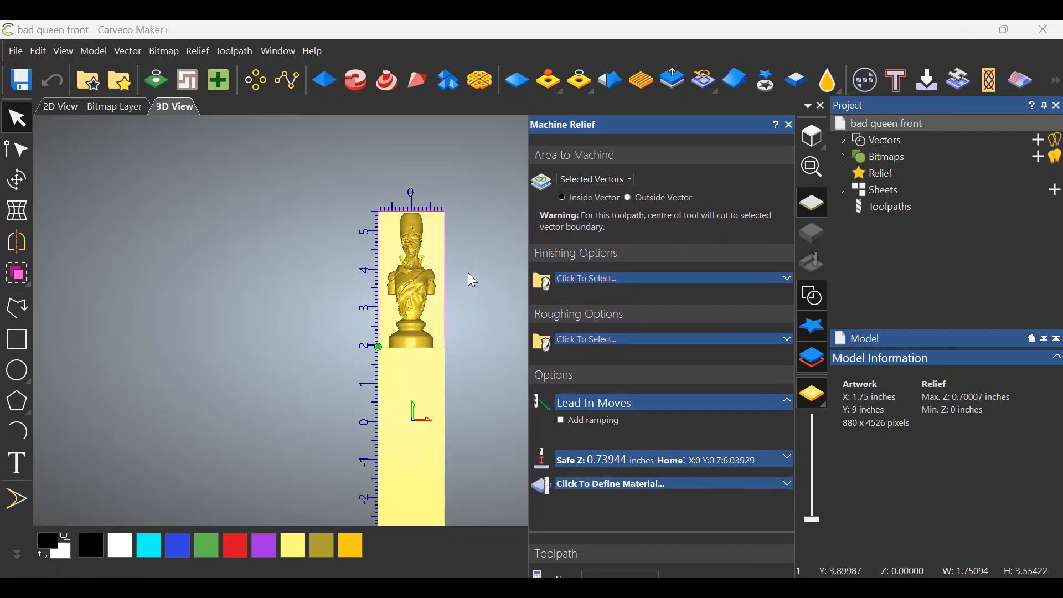
Choose the 1/32 tapered ball nose as the finishing tool and set its tool number to 2
left_click(585, 279)
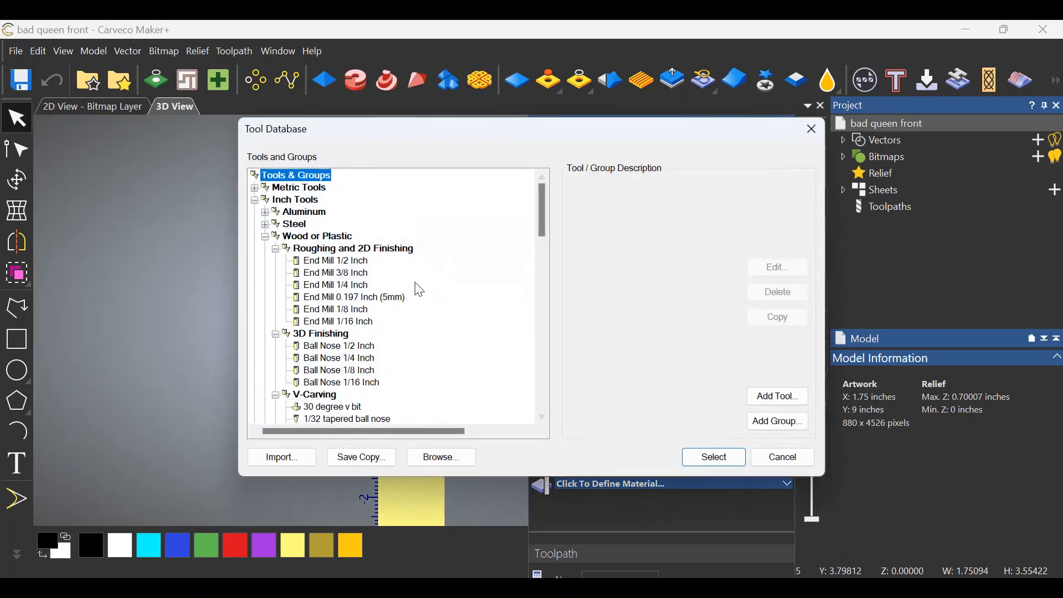
scroll(427, 335, "down", 2)
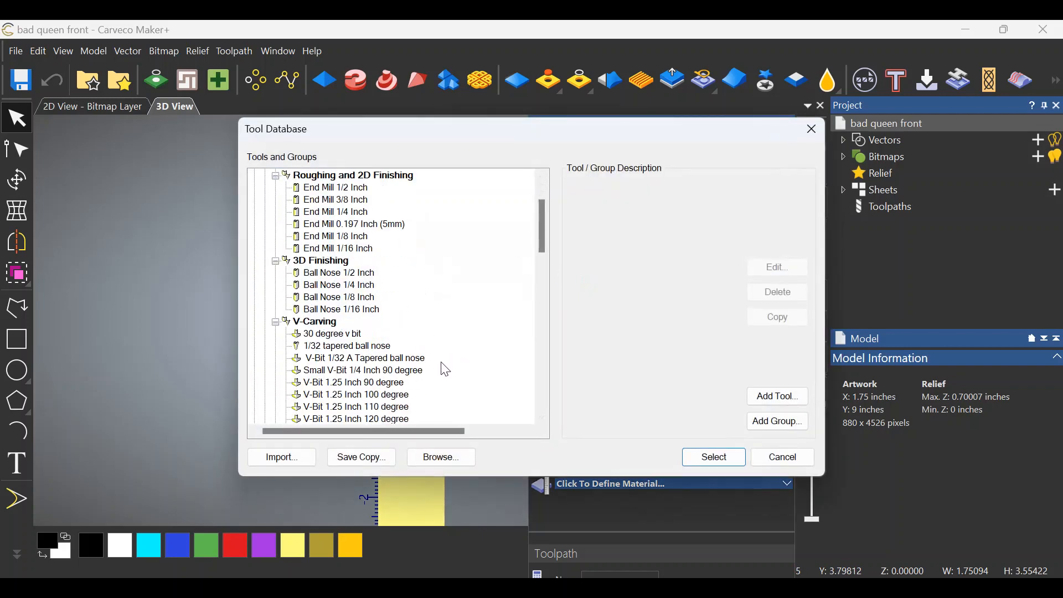
left_click(379, 360)
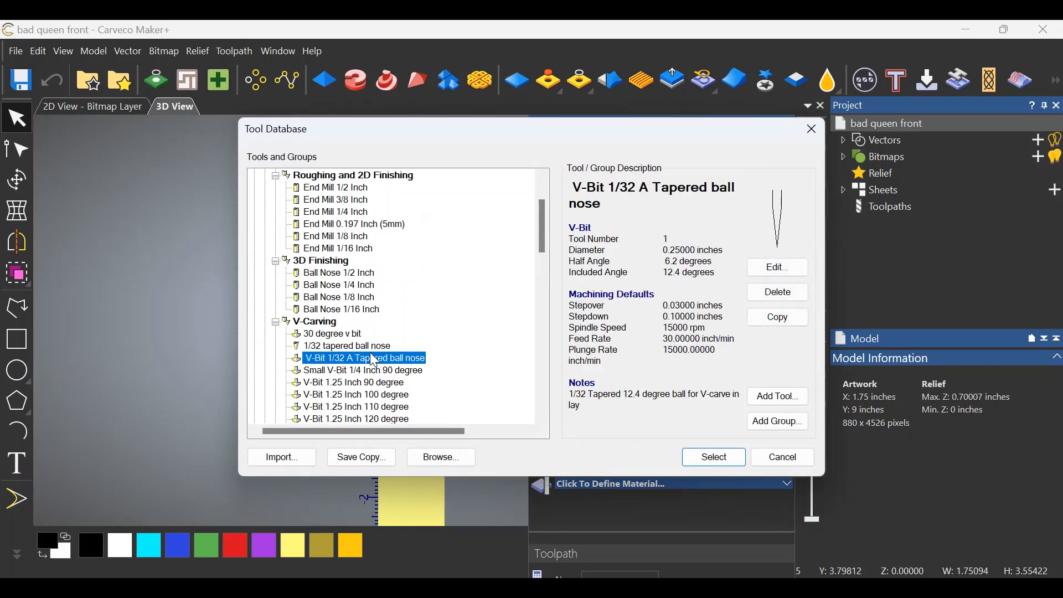
left_click(369, 347)
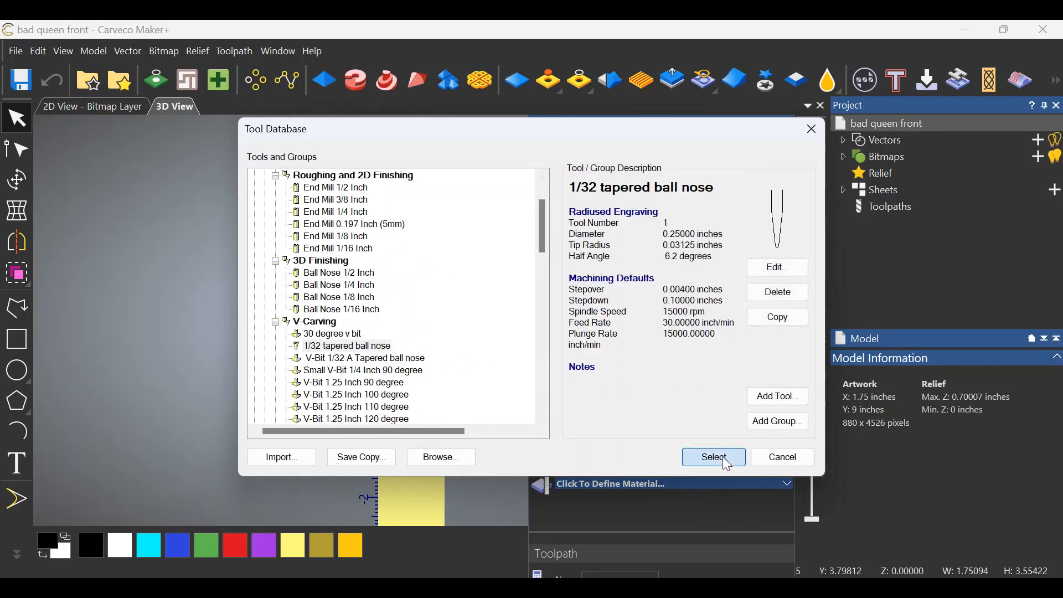
left_click(719, 456)
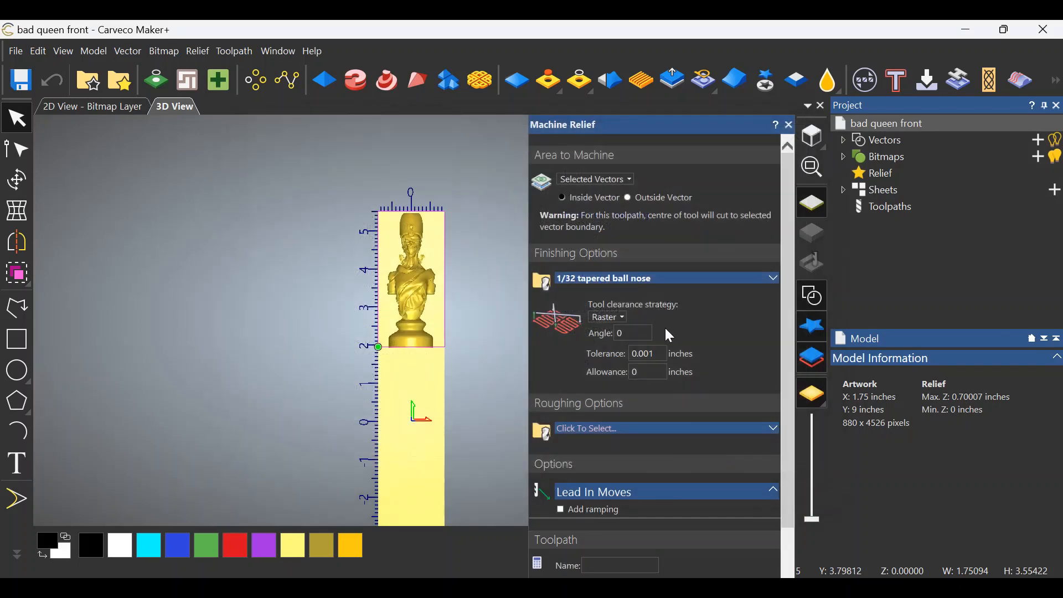
left_click(712, 281)
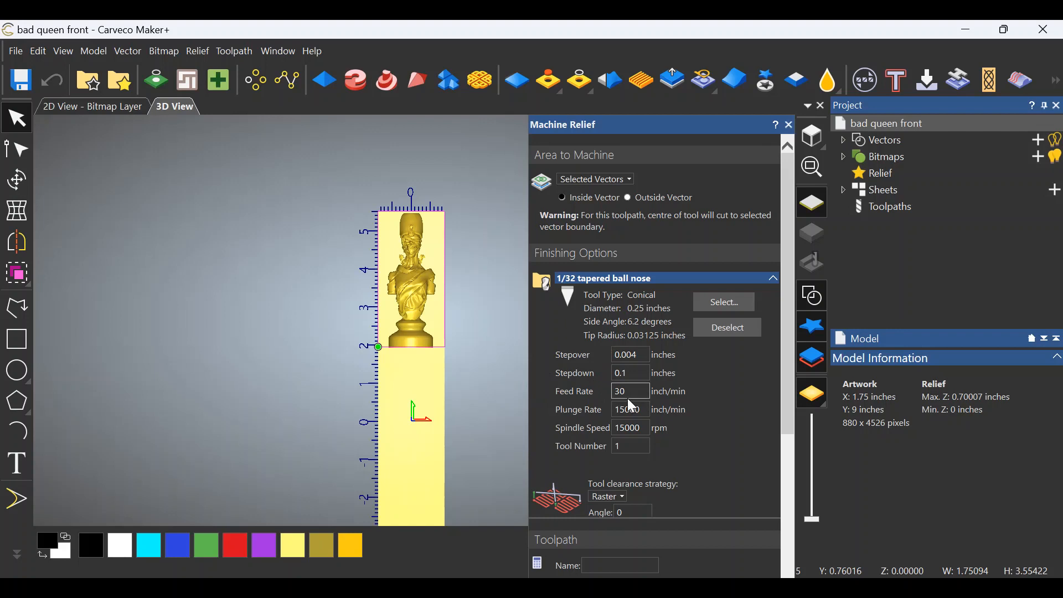
left_click(614, 446)
type("2")
Choose End Mill 1/8 Inch as the roughing tool and set its feed rate to 50 inch/min
scroll(729, 413, "down", 5)
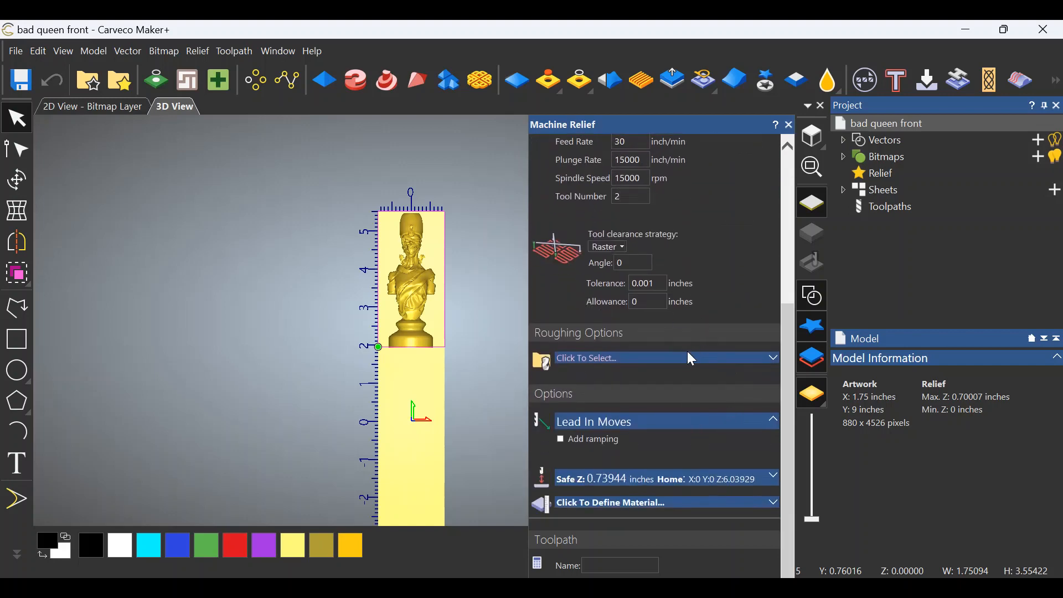
left_click(651, 357)
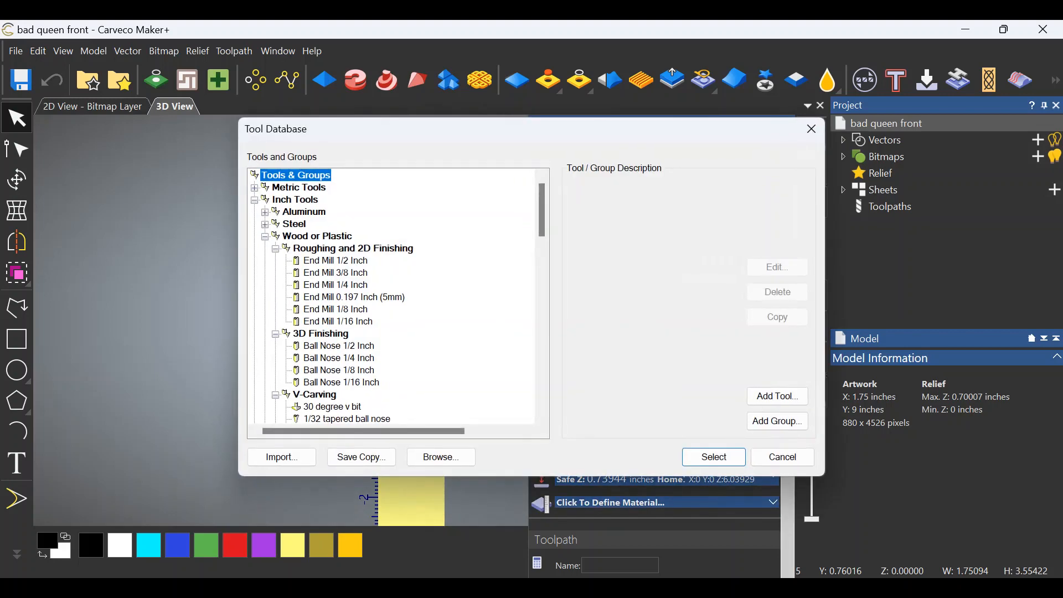
left_click(358, 309)
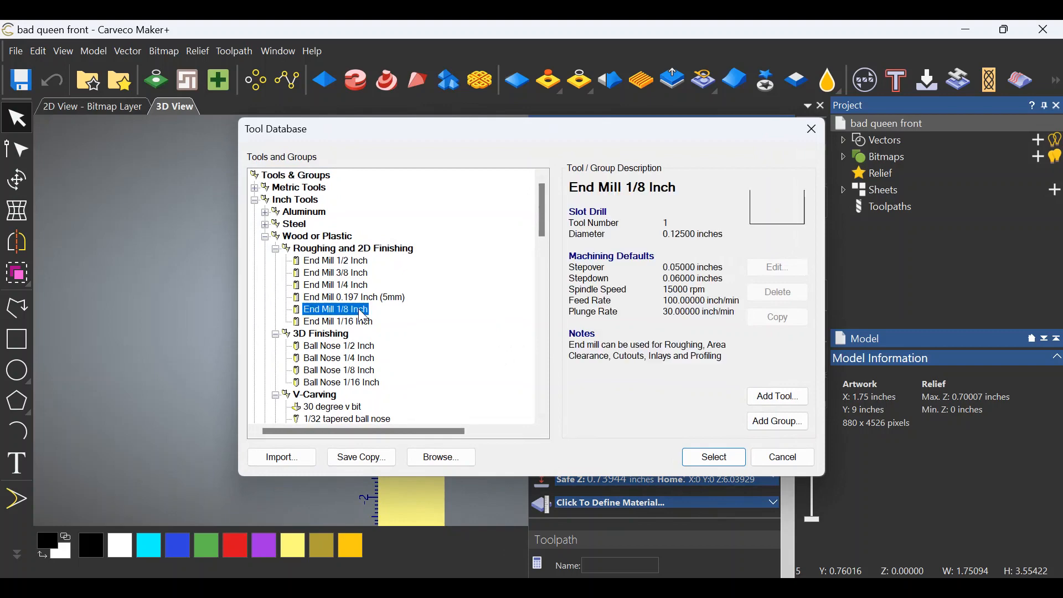
left_click(715, 459)
scroll(687, 416, "down", 2)
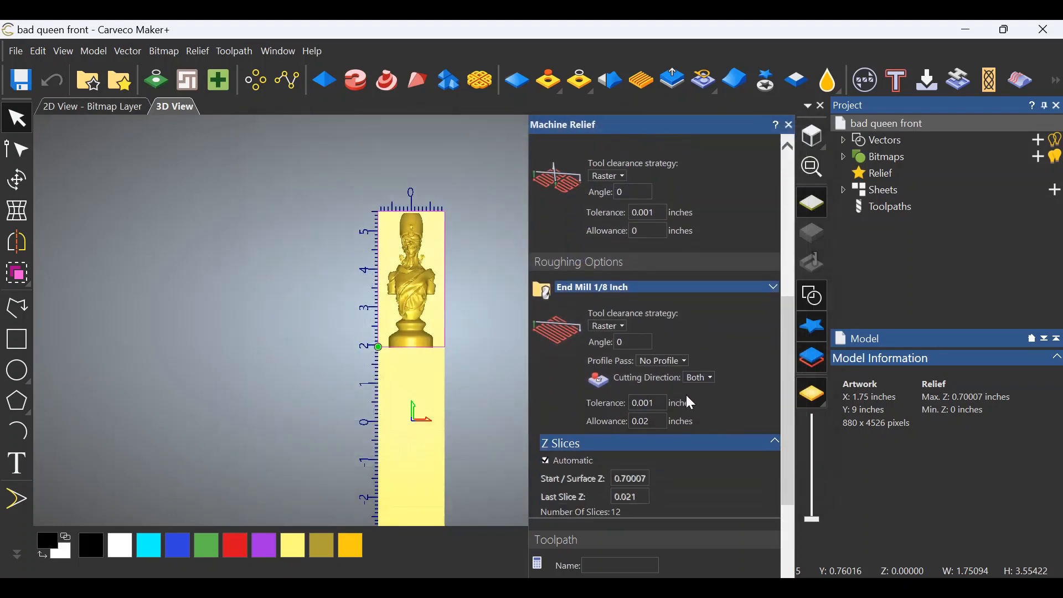
left_click(714, 288)
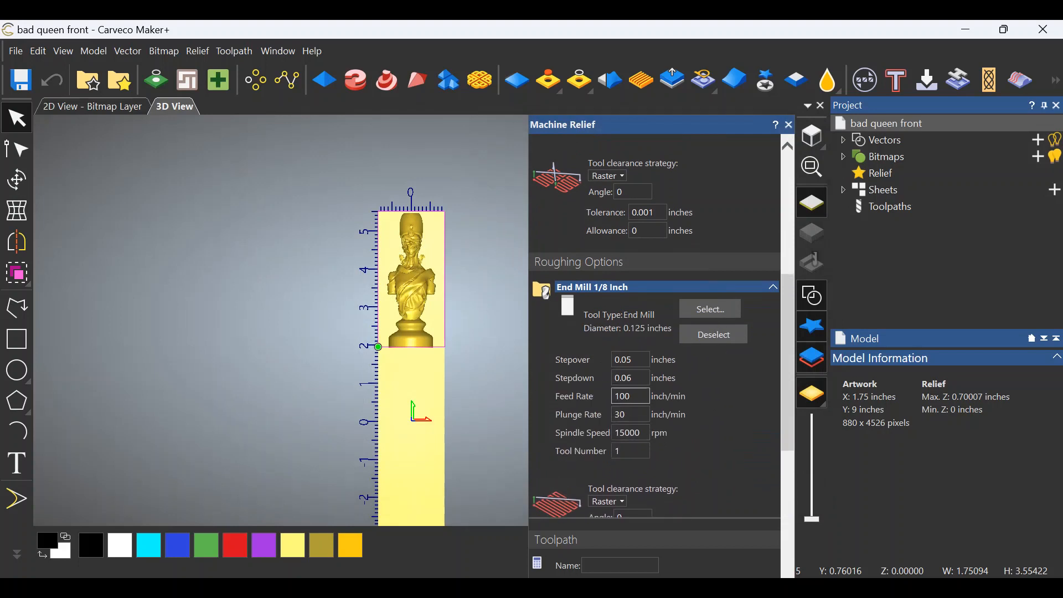
left_click_drag(630, 396, 608, 396)
Set the relief toolpath's Safe Z height to 0.1 inches
scroll(692, 437, "down", 2)
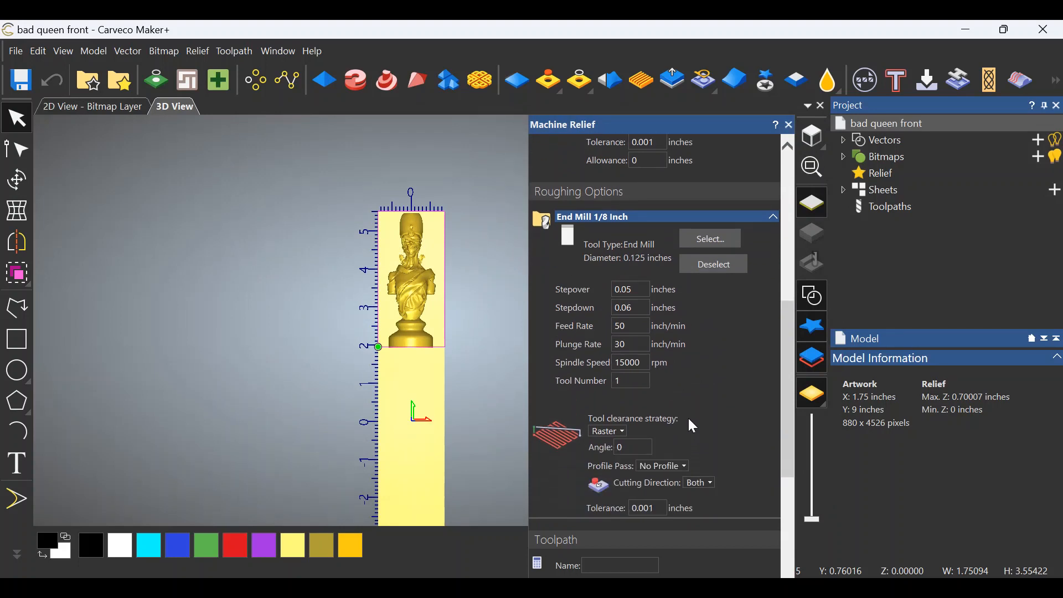
scroll(688, 421, "down", 6)
scroll(699, 388, "down", 2)
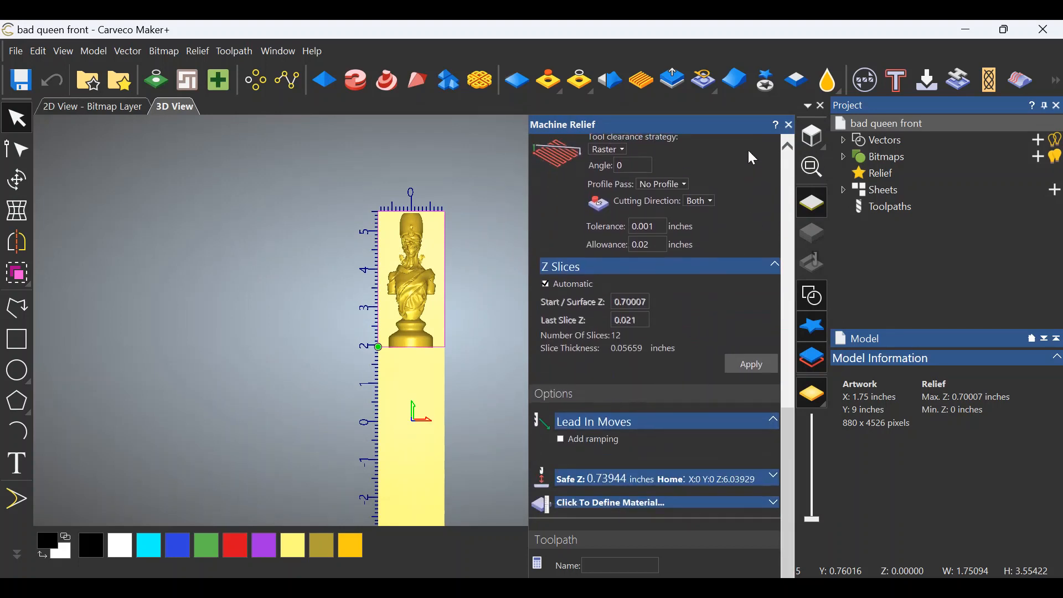
left_click_drag(726, 125, 726, 61)
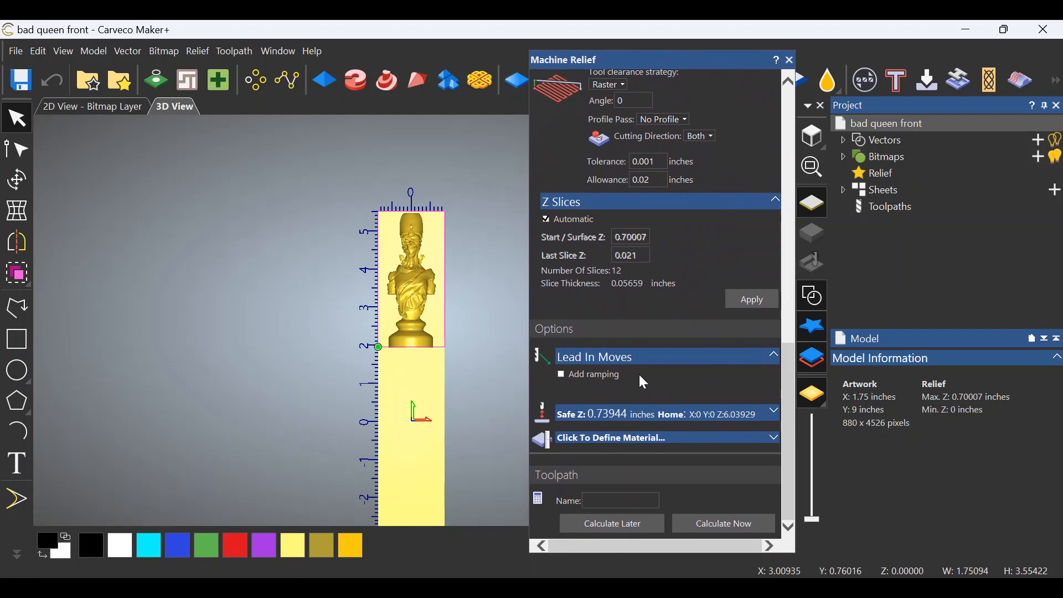
left_click(774, 413)
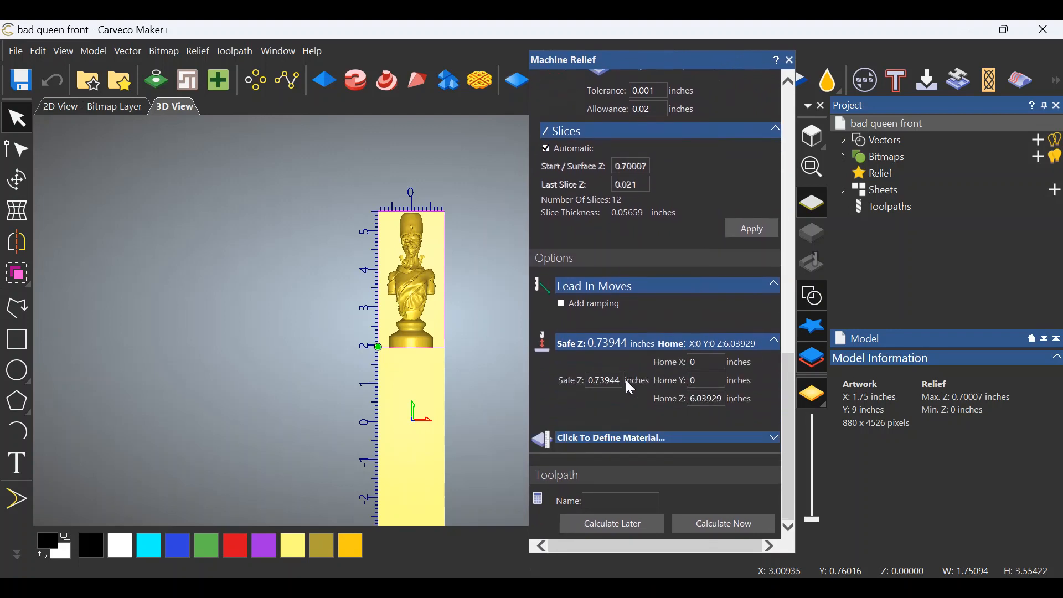
double_click(604, 381)
type(".1")
Define the material with a thickness of 1.75 inches and a top offset of .17493 inches
left_click(763, 439)
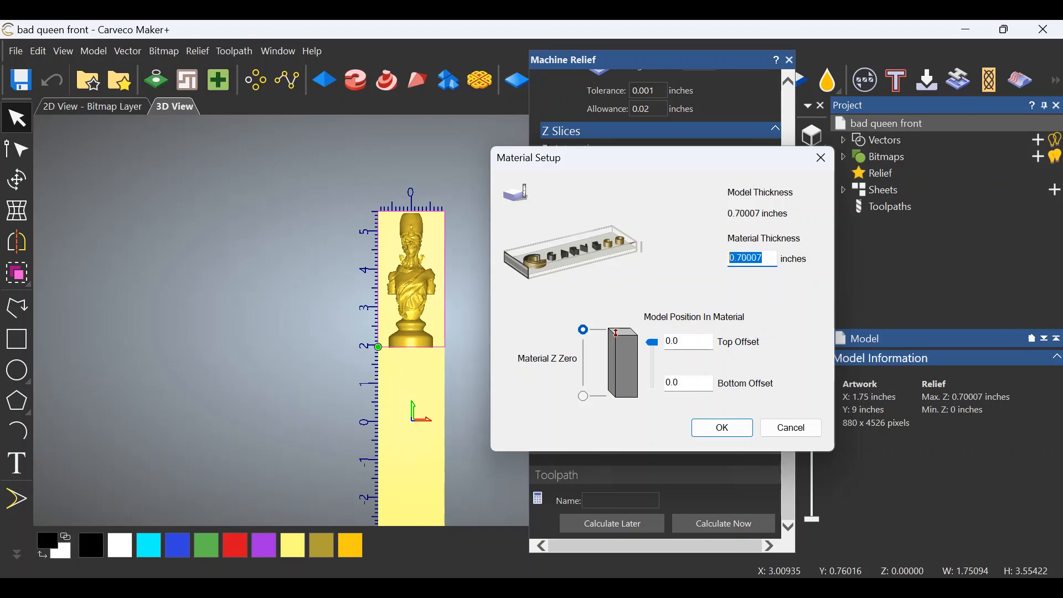
type("1.")
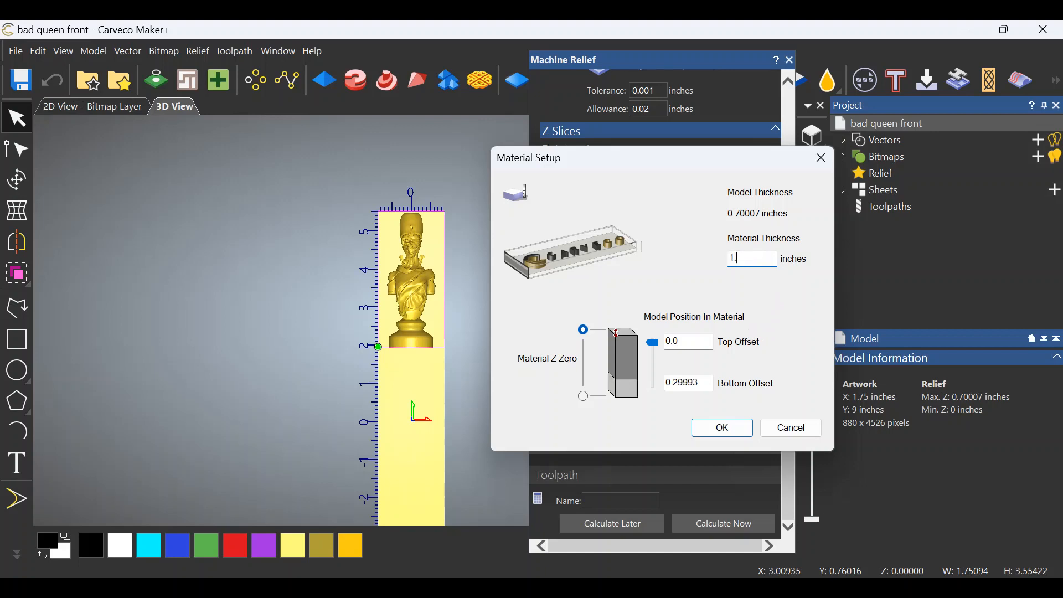
type("75")
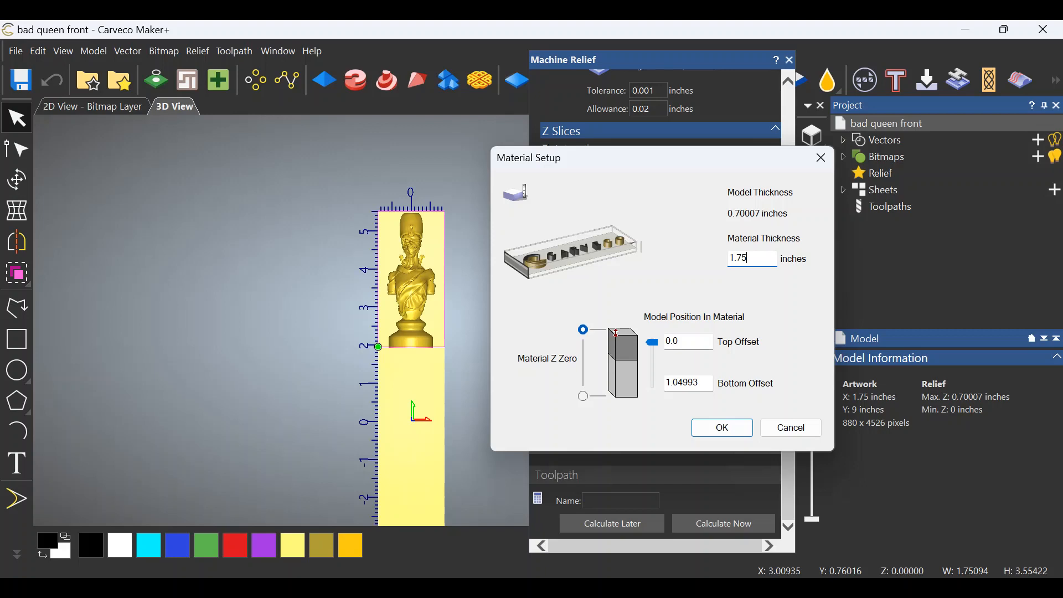
key("Tab")
type("1")
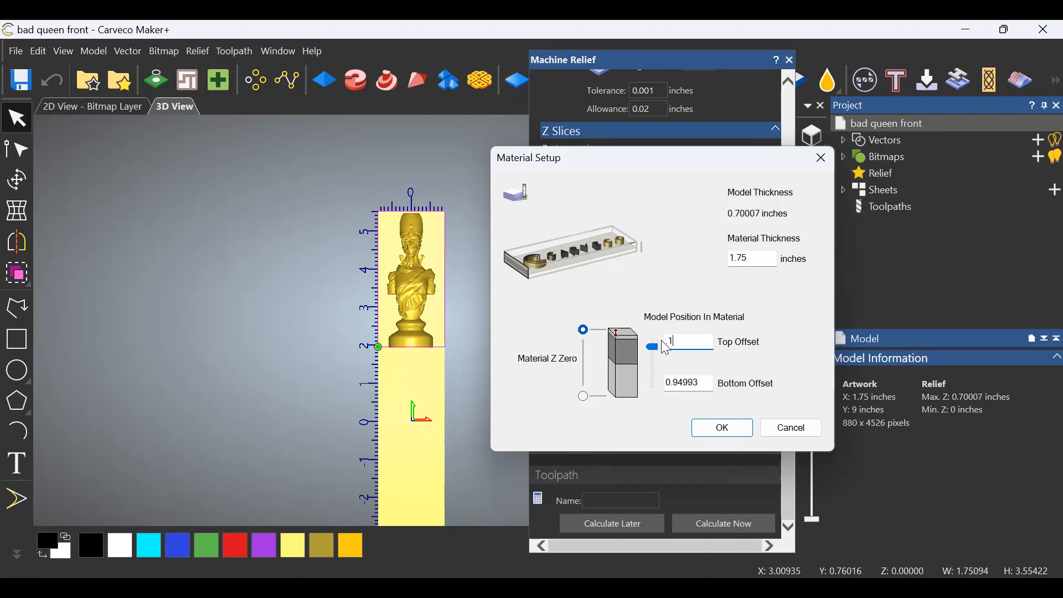
type("7493")
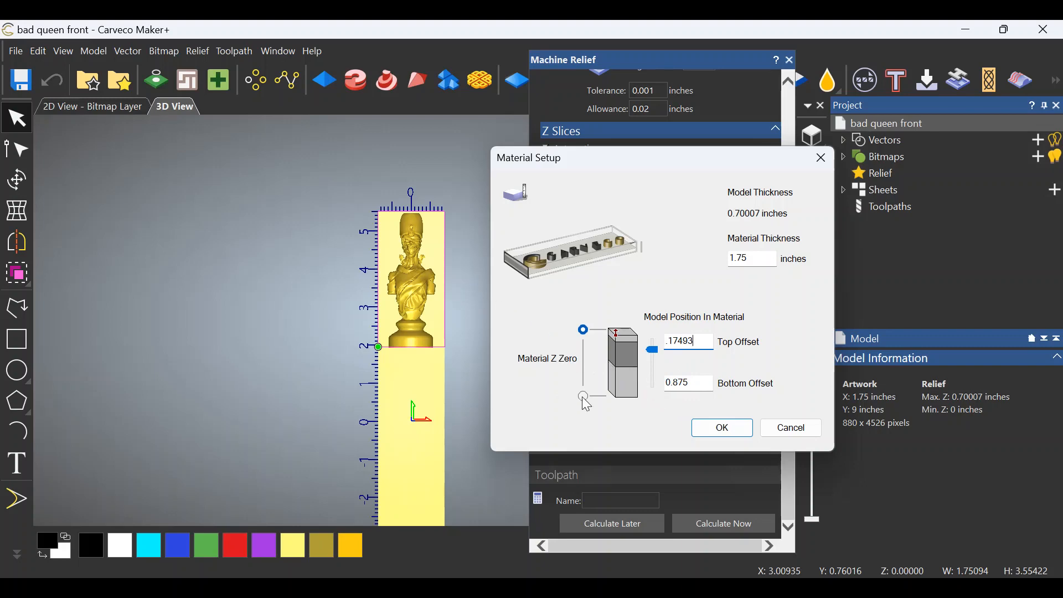
left_click(720, 430)
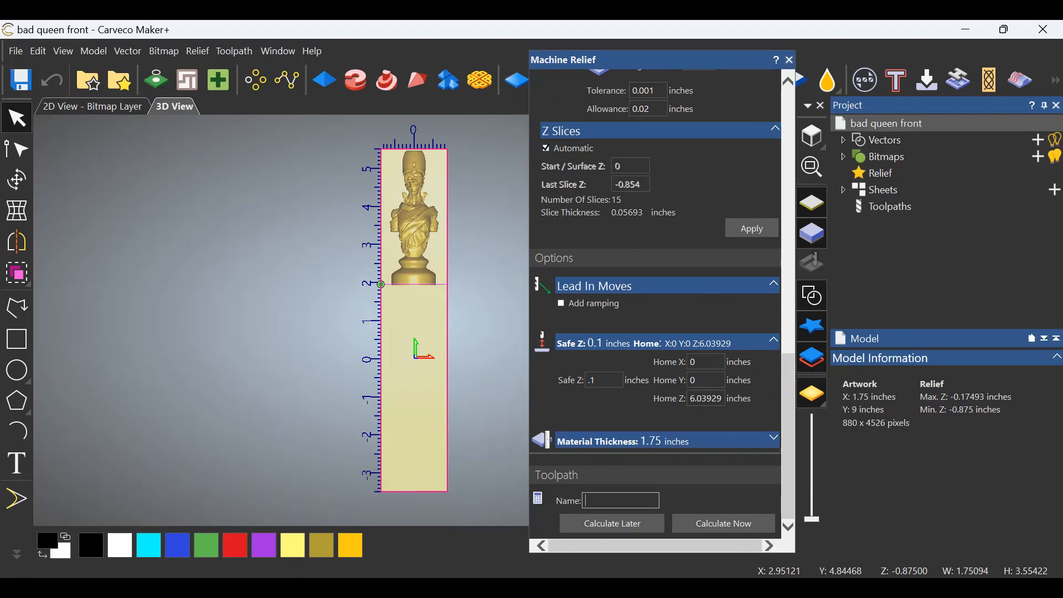
Name the relief toolpath "front", calculate it immediately and close the Machine Relief settings
type("front")
left_click(725, 524)
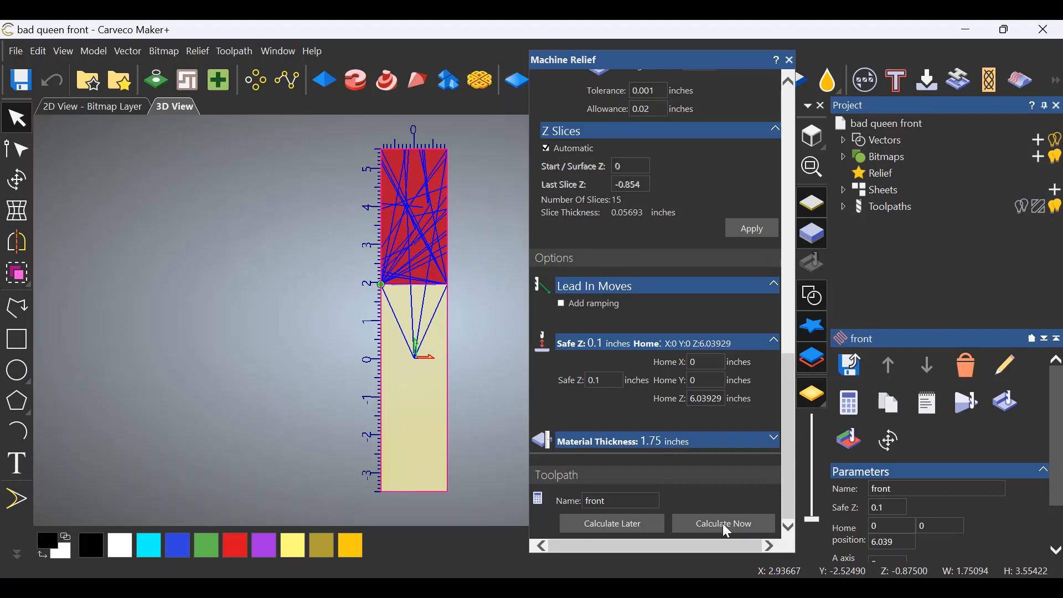
left_click(792, 61)
Simulate all toolpaths on the whole model at standard resolution and inspect the carved queen from an angle
right_click(882, 207)
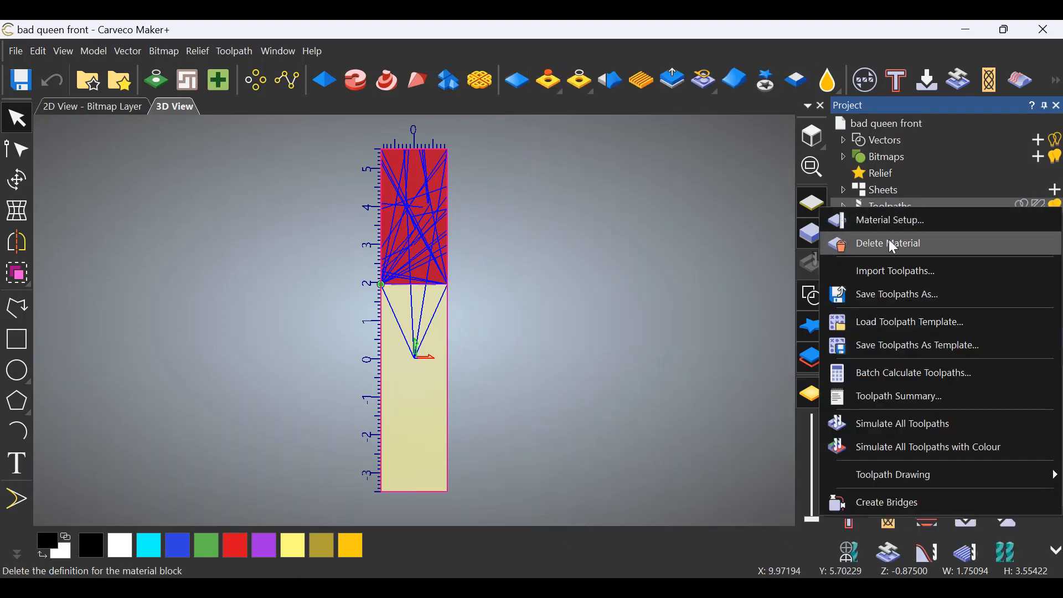
left_click(910, 426)
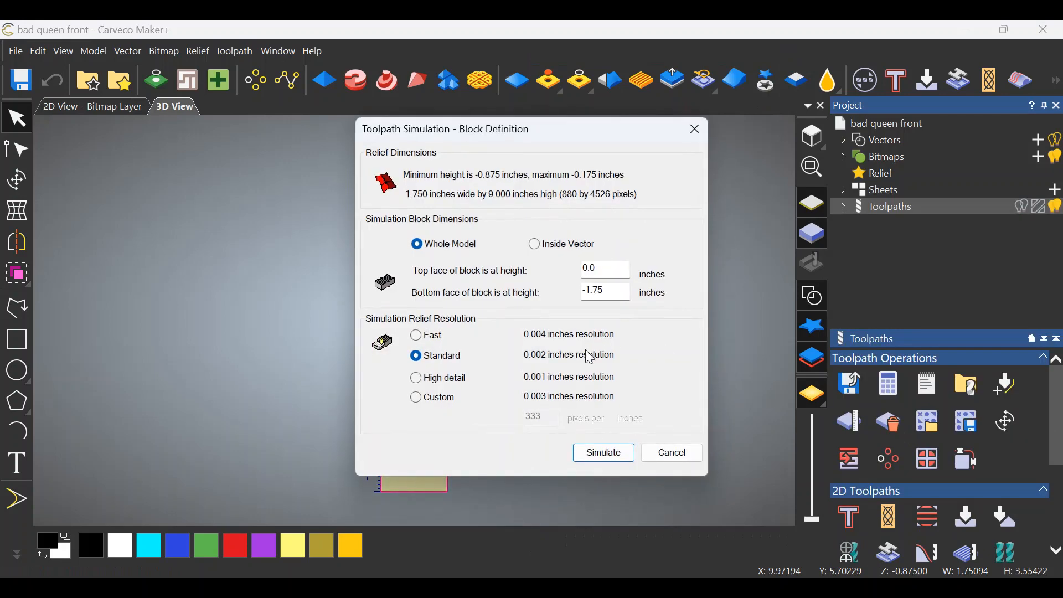
left_click(605, 453)
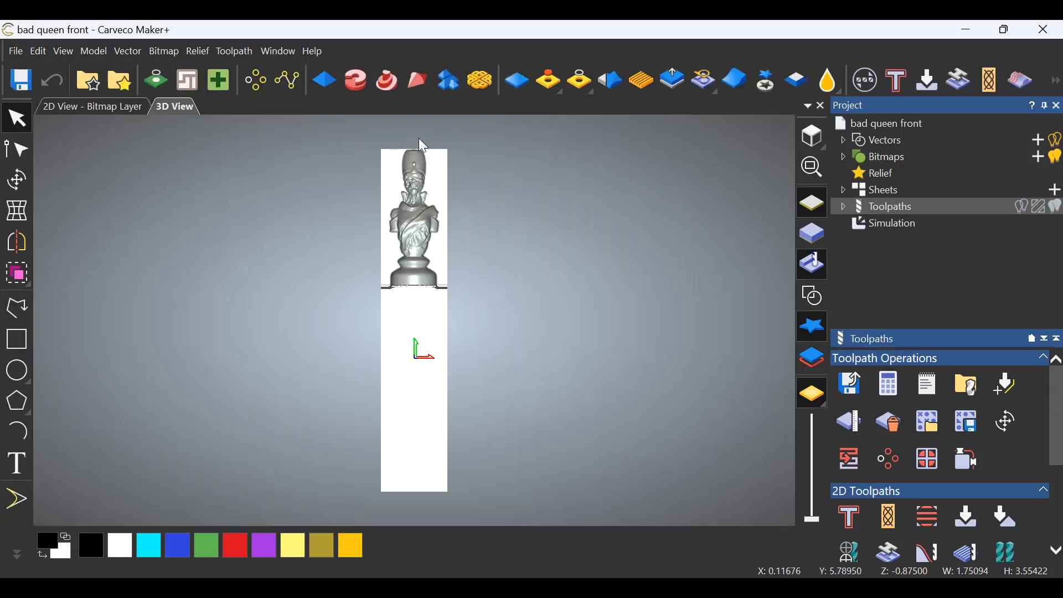
scroll(424, 147, "up", 3)
scroll(427, 154, "down", 1)
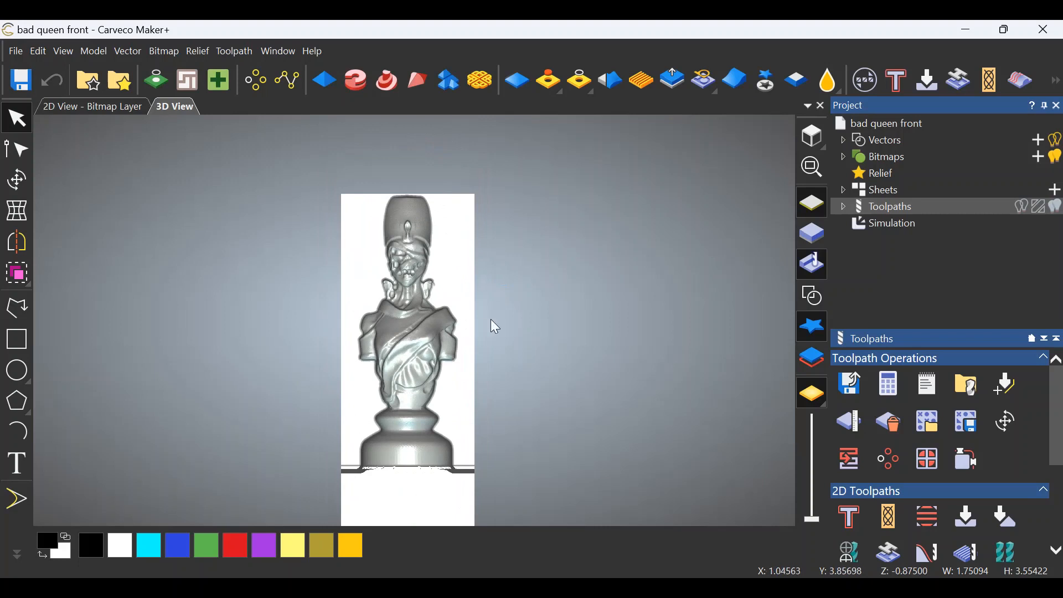
left_click_drag(552, 386, 200, 313)
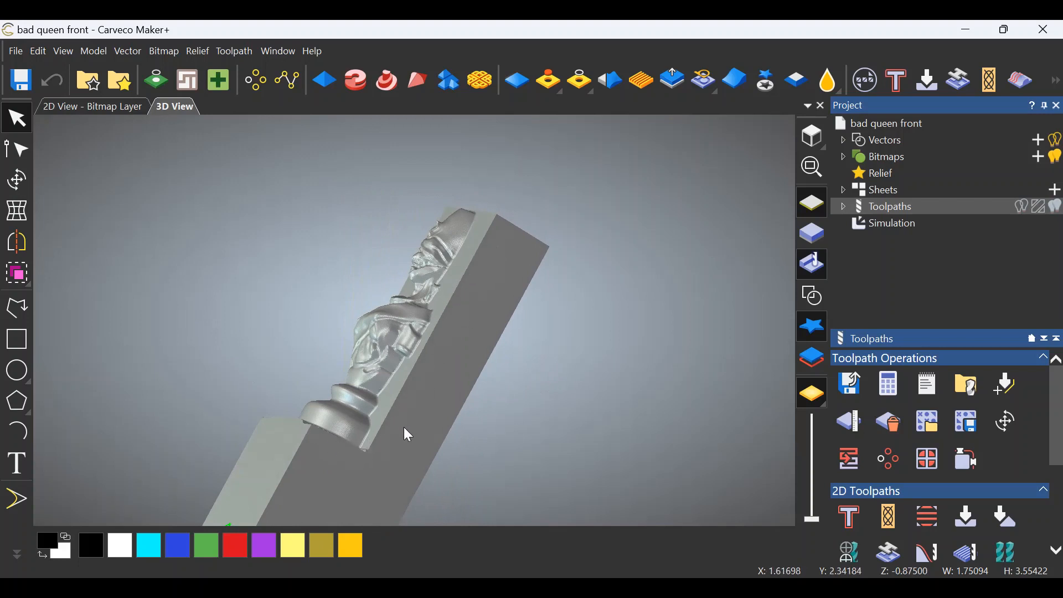
Start saving the calculated front toolpaths, setting them to separate files with the desktop spool folder as the destination
left_click_drag(355, 472, 534, 346)
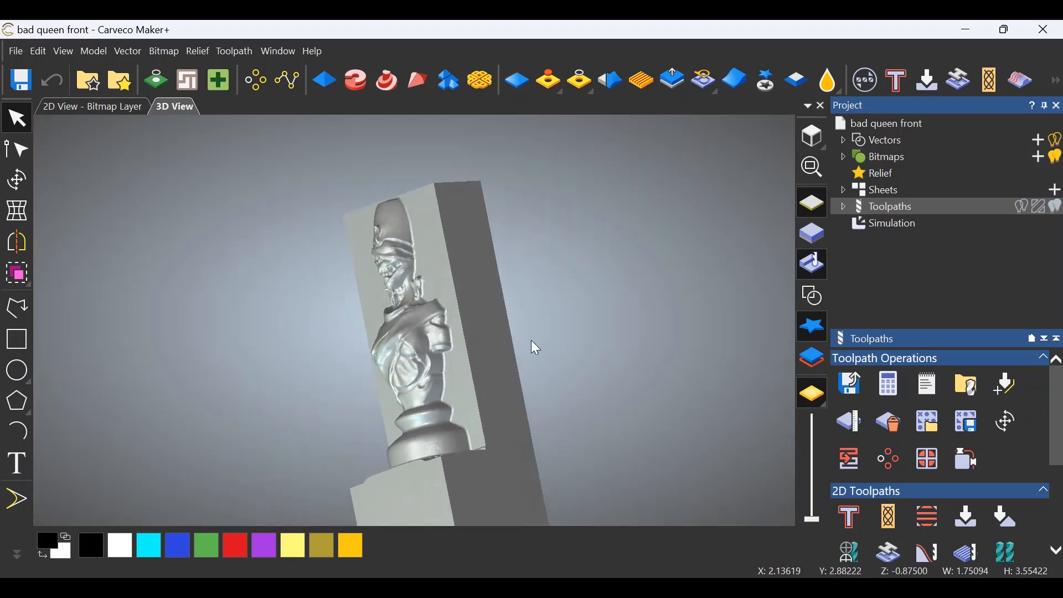
left_click_drag(501, 257, 688, 276)
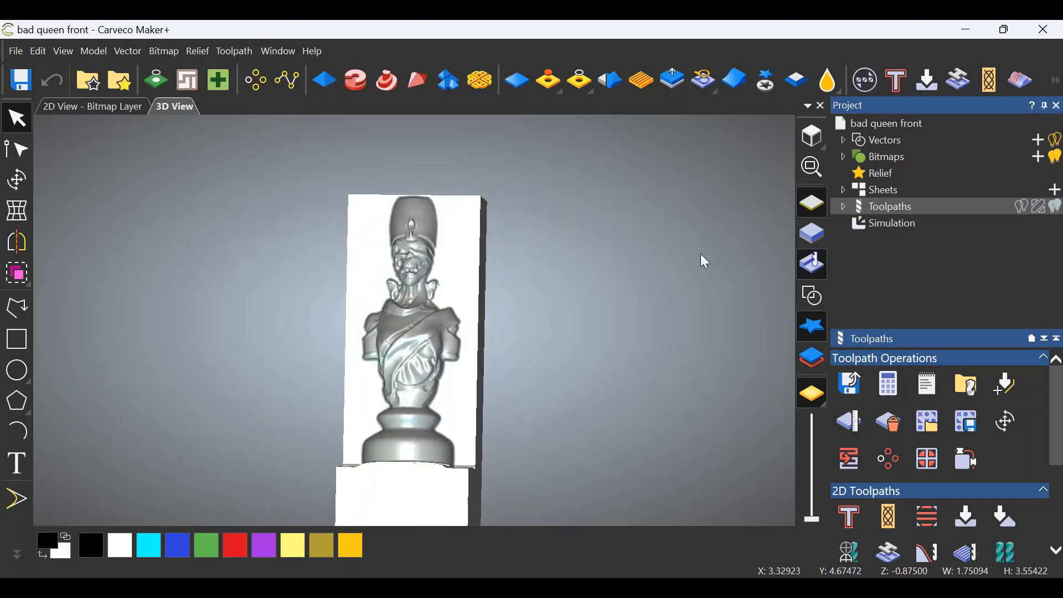
left_click(853, 388)
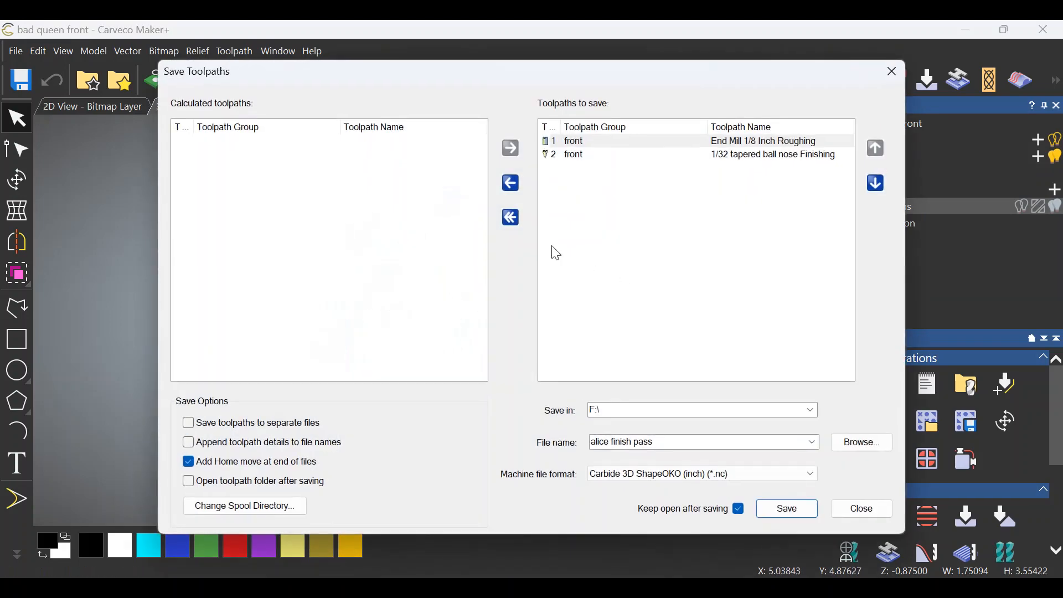
left_click(189, 424)
left_click(812, 410)
left_click(669, 425)
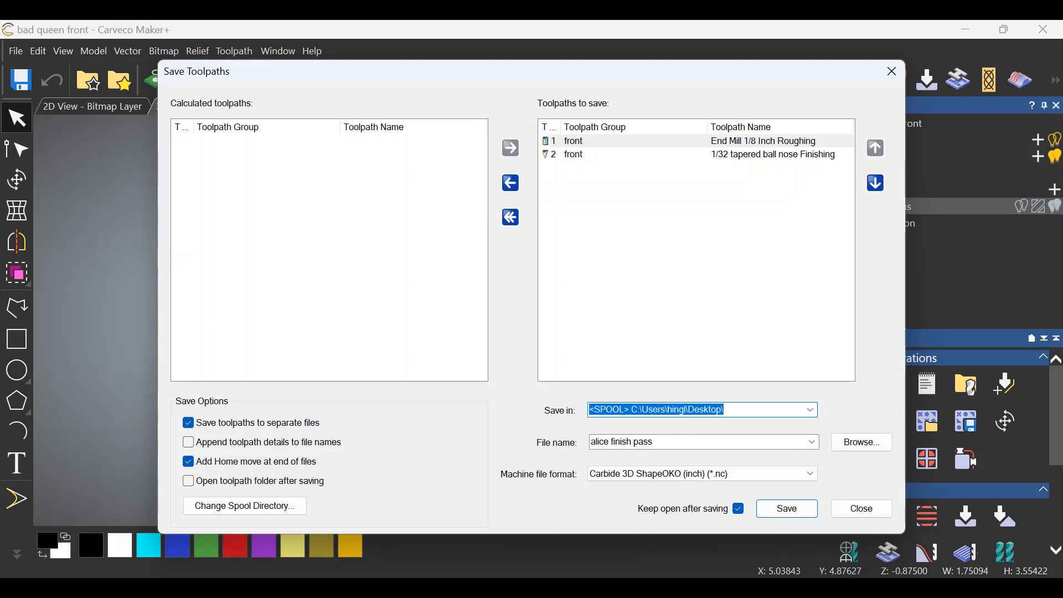
Name the toolpath output "bad queen front", save both toolpaths and close the save settings
key("Tab")
type("ba")
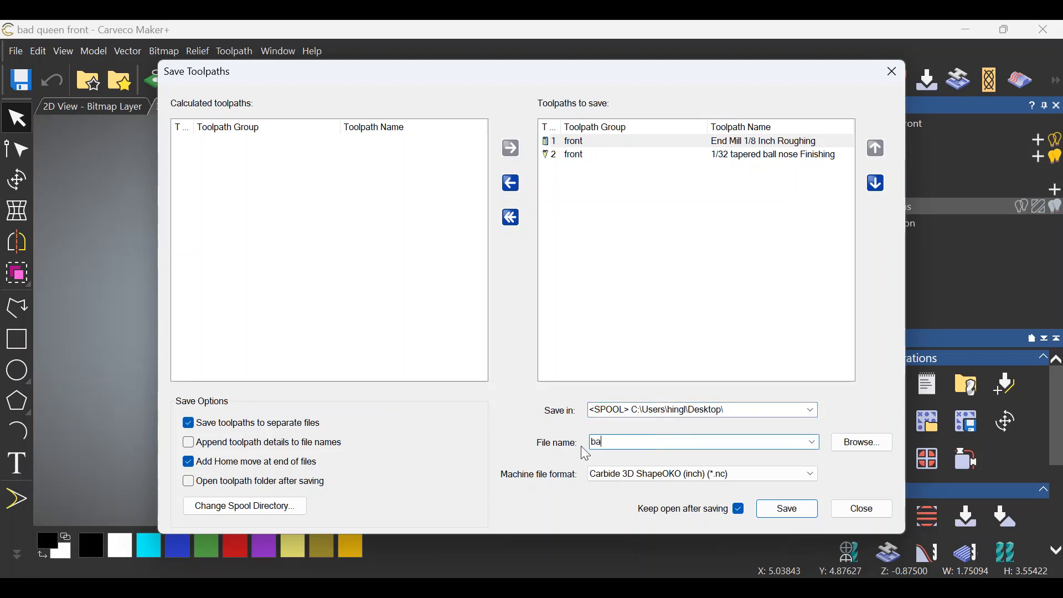
type("d queen front")
left_click(788, 513)
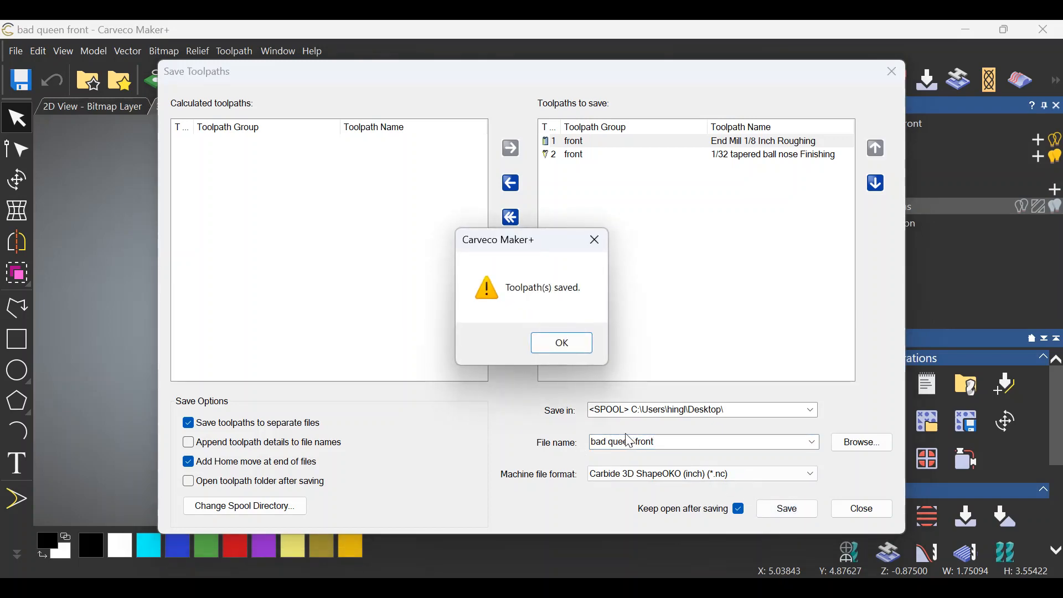
left_click(565, 345)
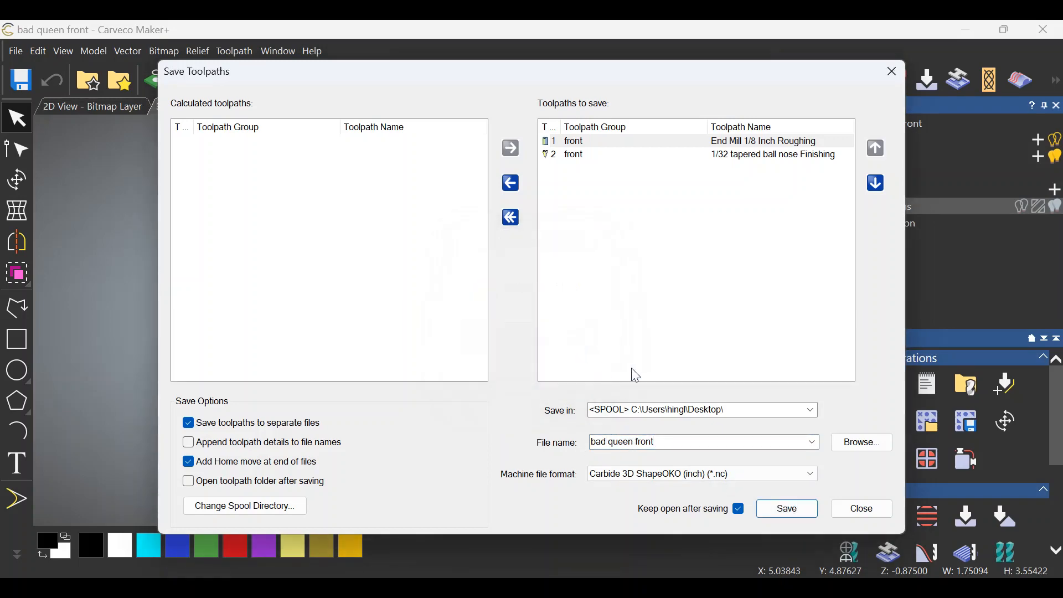
left_click(893, 72)
Open the "bad queen back" model from the desktop and select the rectangular vector around the queen
left_click(970, 32)
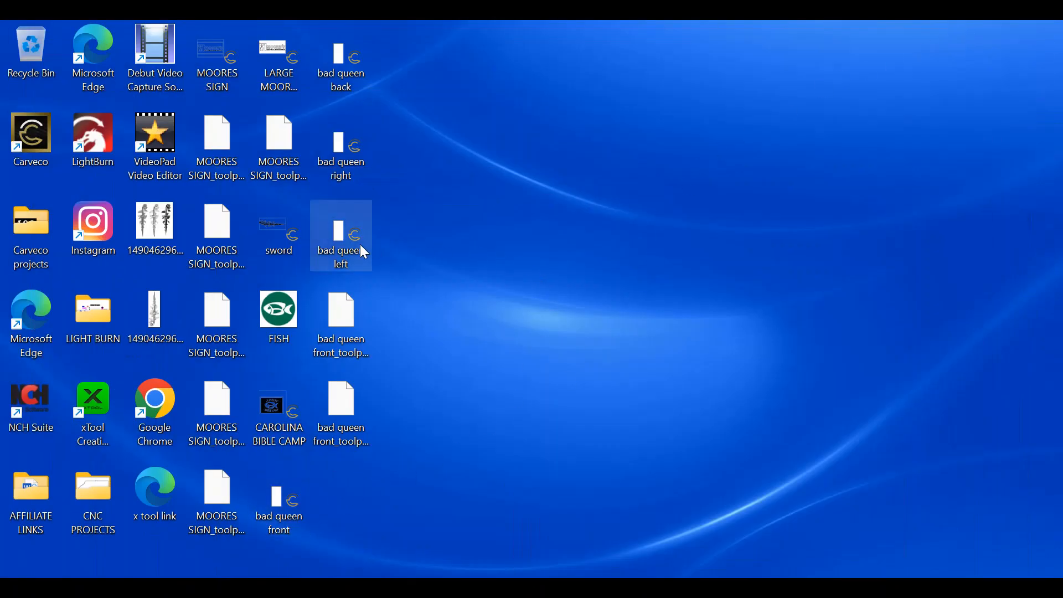
double_click(345, 77)
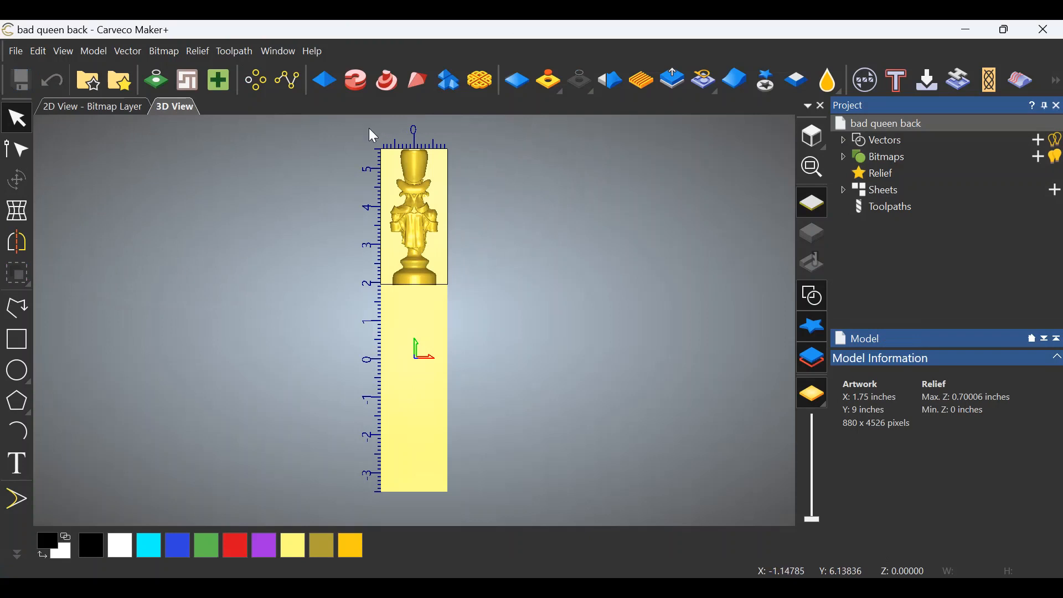
scroll(371, 131, "up", 2)
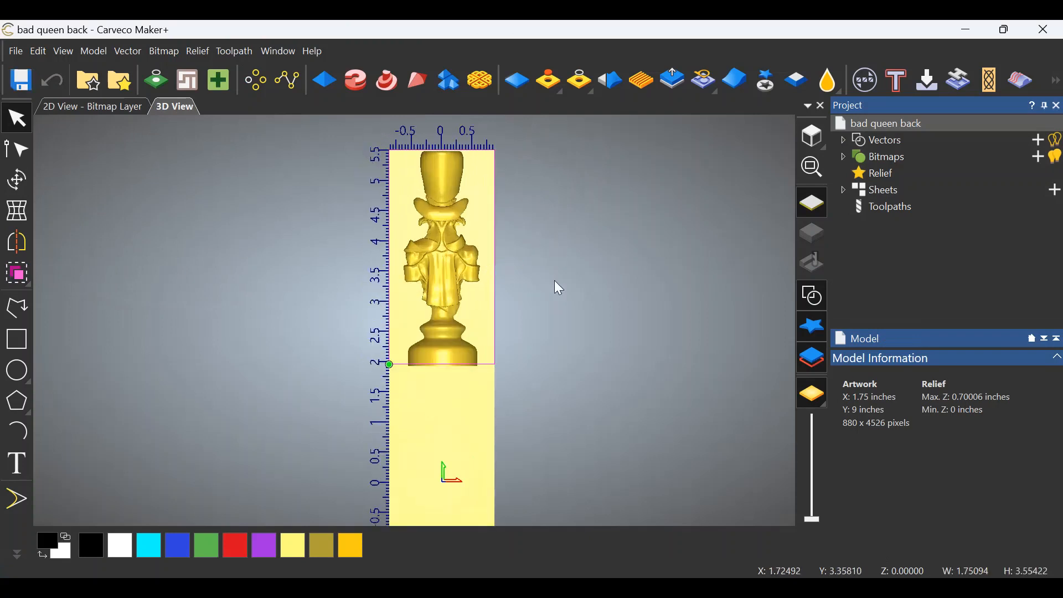
Start a Machine Relief toolpath and restrict its machining area to the selected vectors
left_click(1021, 81)
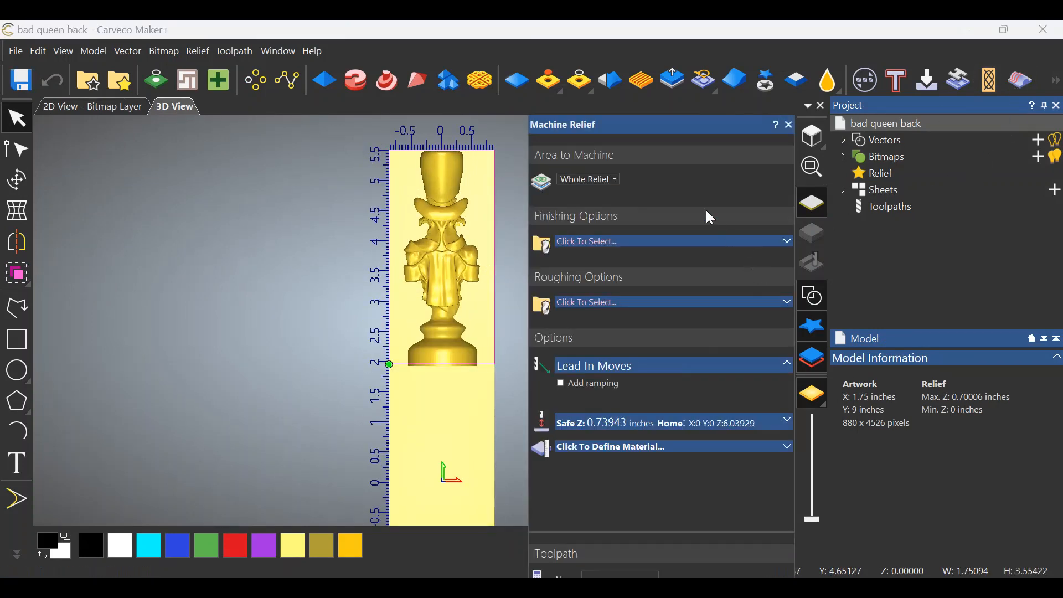
left_click(618, 183)
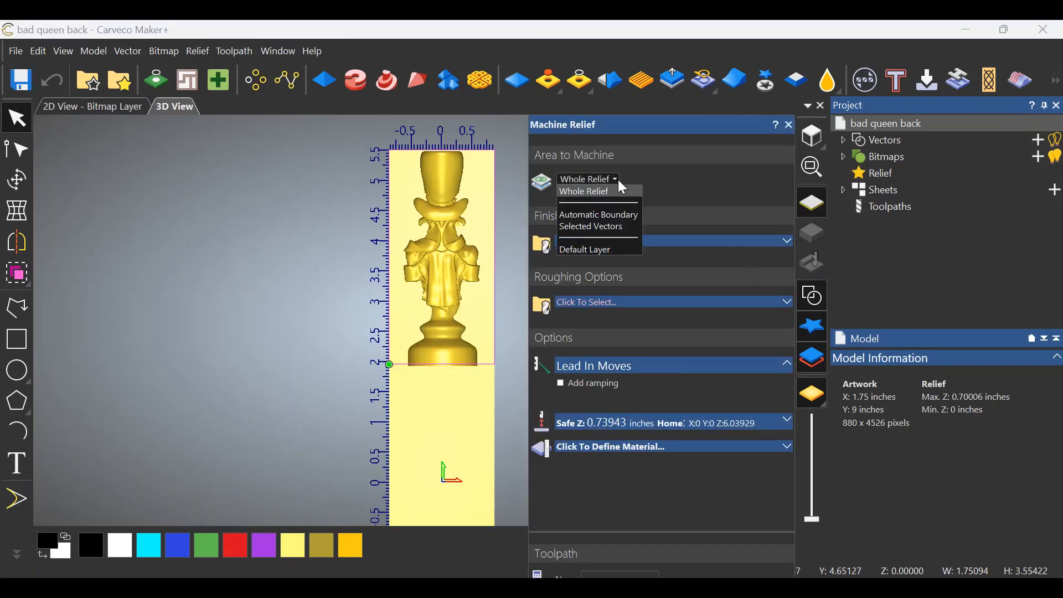
left_click(603, 227)
Choose the 1/32 tapered ball nose as the finishing tool and set its tool number to 2
left_click(596, 279)
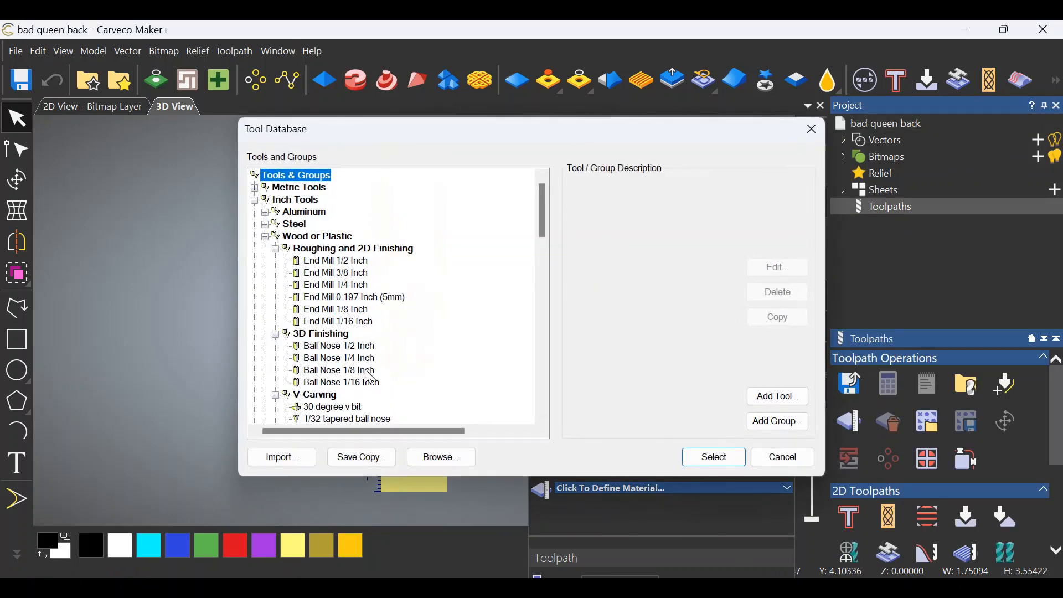
scroll(437, 359, "down", 2)
left_click(381, 347)
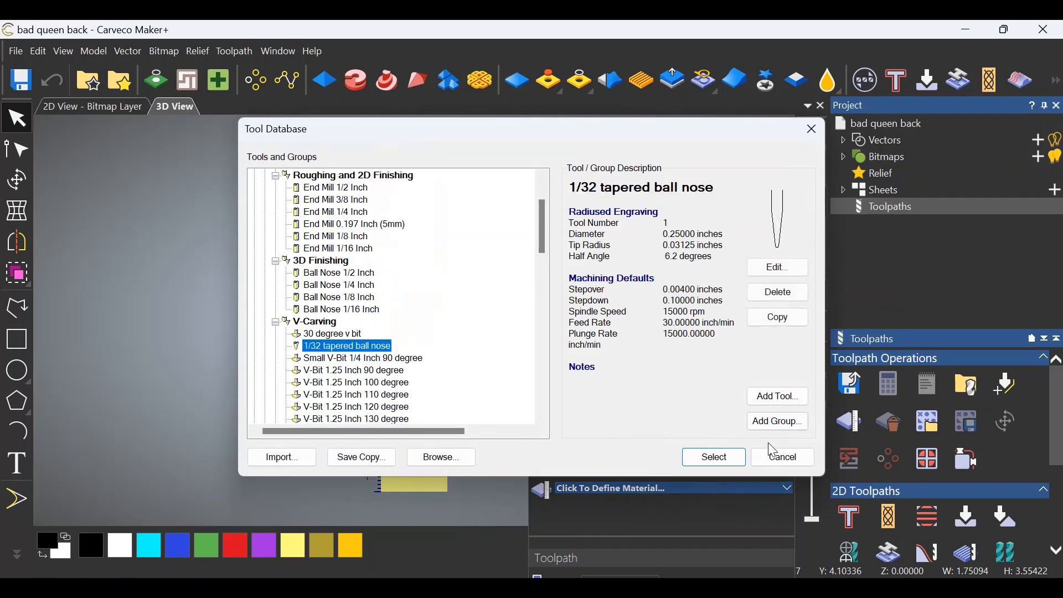
left_click(715, 460)
left_click(670, 284)
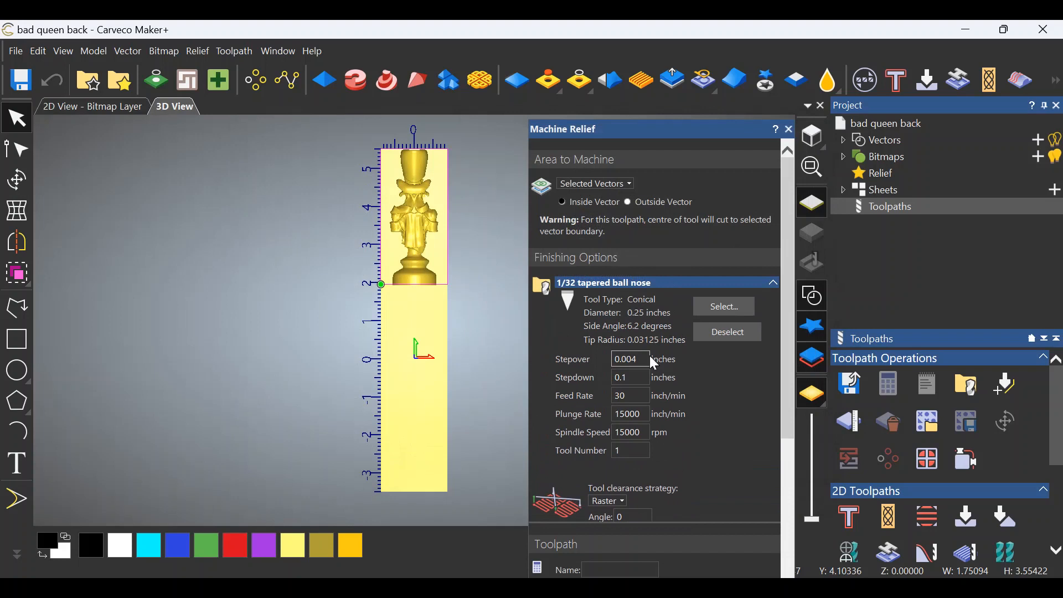
left_click_drag(628, 450, 596, 454)
Choose the End Mill 1/8 Inch as the roughing tool for the back relief
scroll(718, 413, "down", 4)
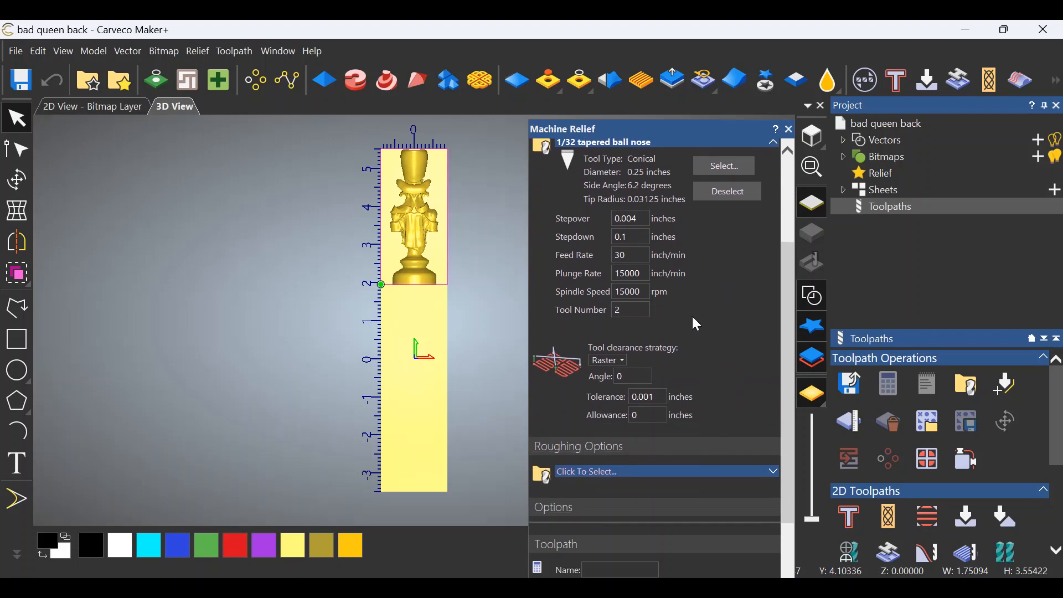
scroll(699, 335, "down", 3)
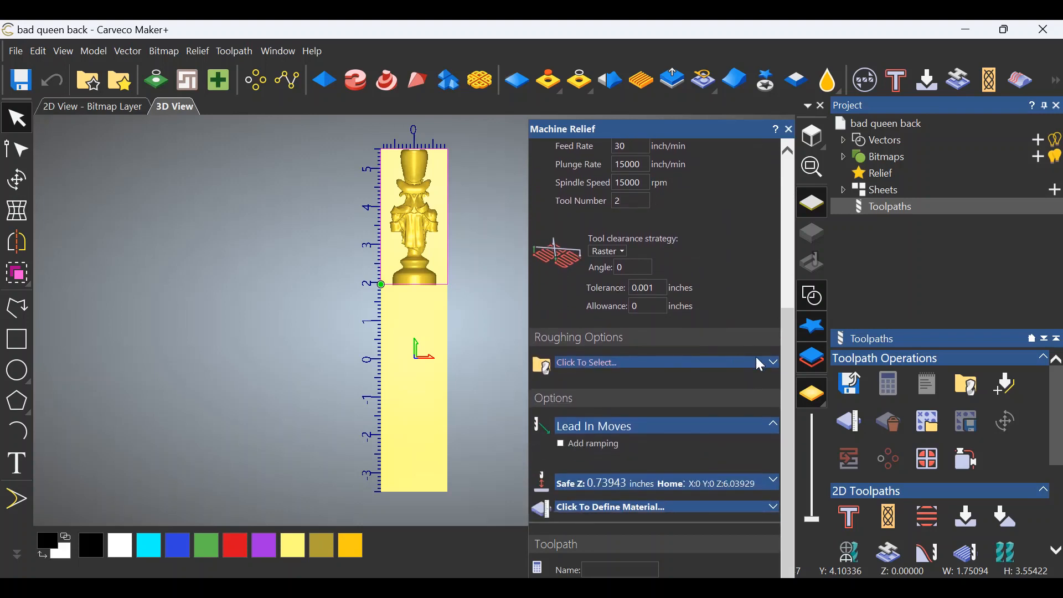
left_click(776, 363)
left_click(363, 310)
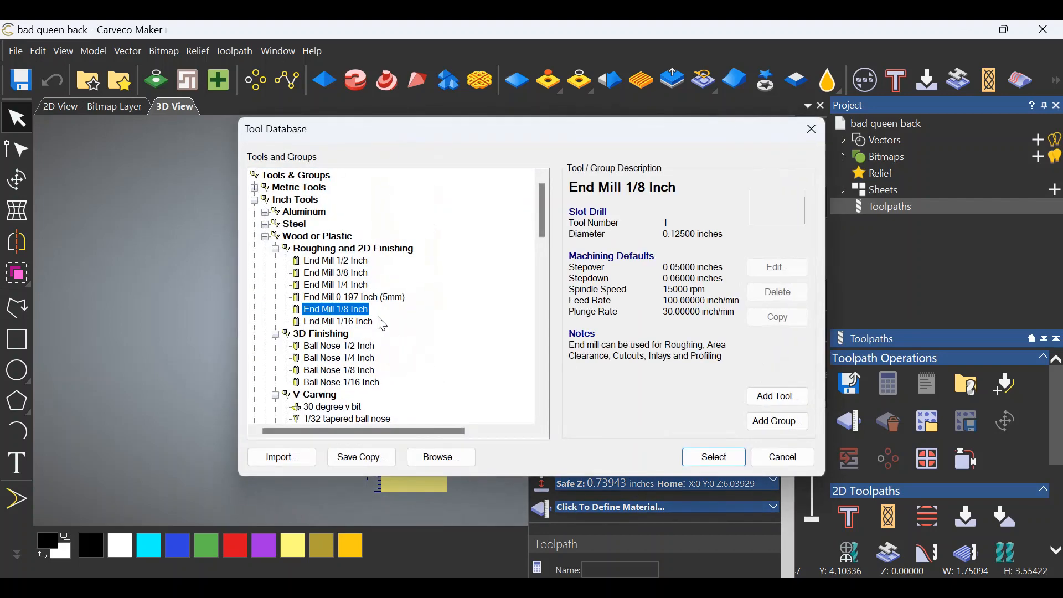
left_click(713, 457)
scroll(696, 395, "down", 3)
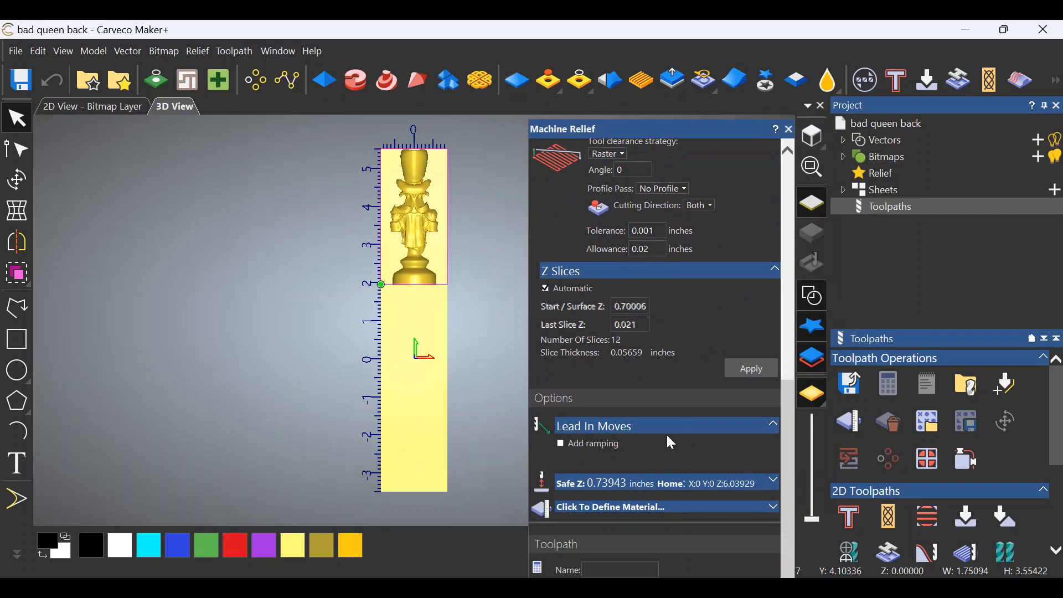
Set the back relief toolpath's Safe Z height to .1 inches
left_click(775, 484)
left_click_drag(619, 449, 584, 444)
type(".1")
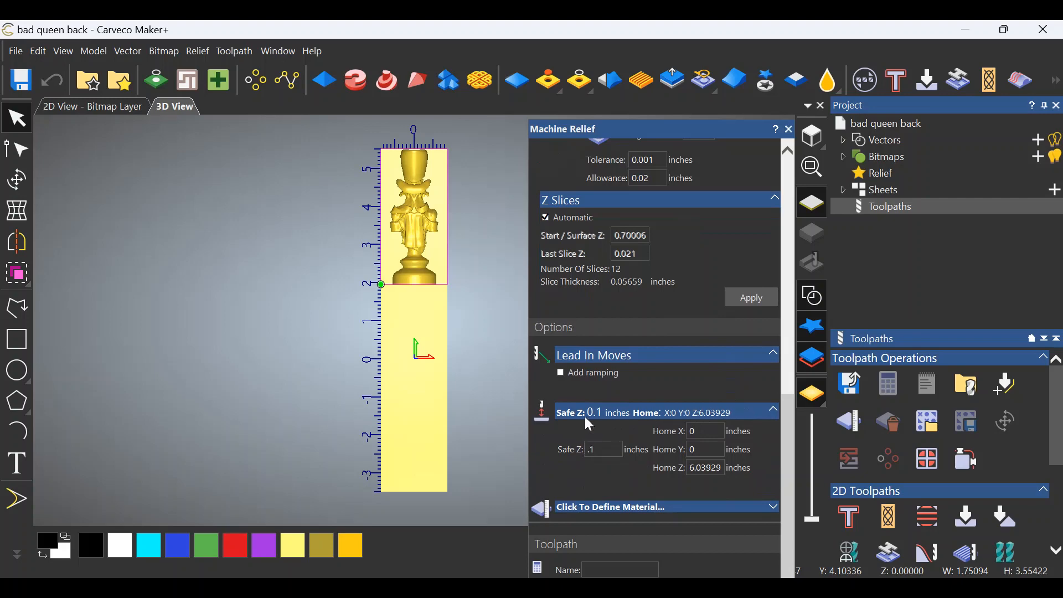
Define the back model's material with a thickness of 1.75 inches and a top offset of .17494 inches
left_click(771, 507)
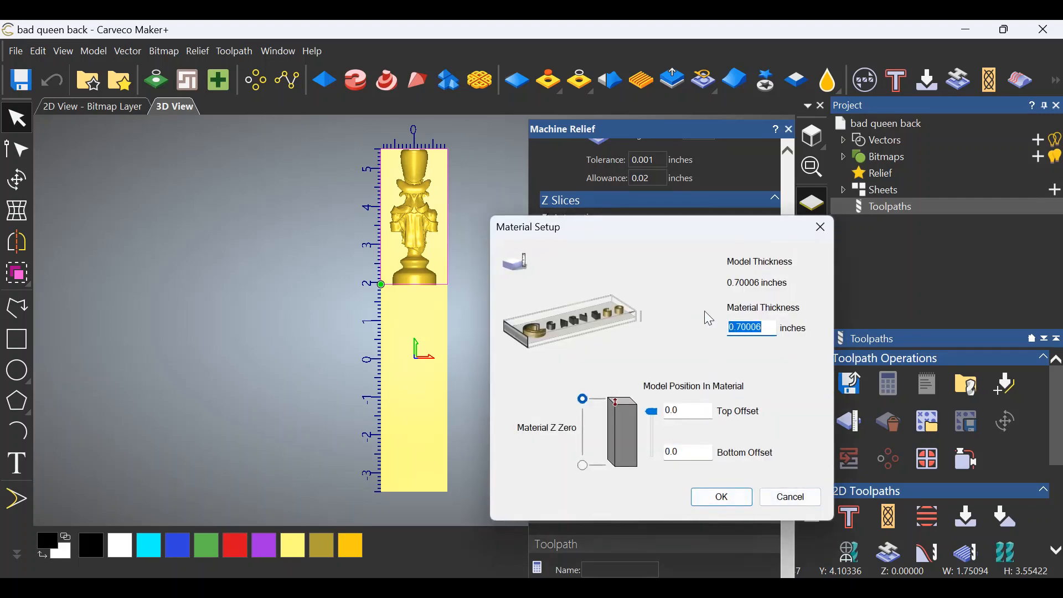
type("1.75")
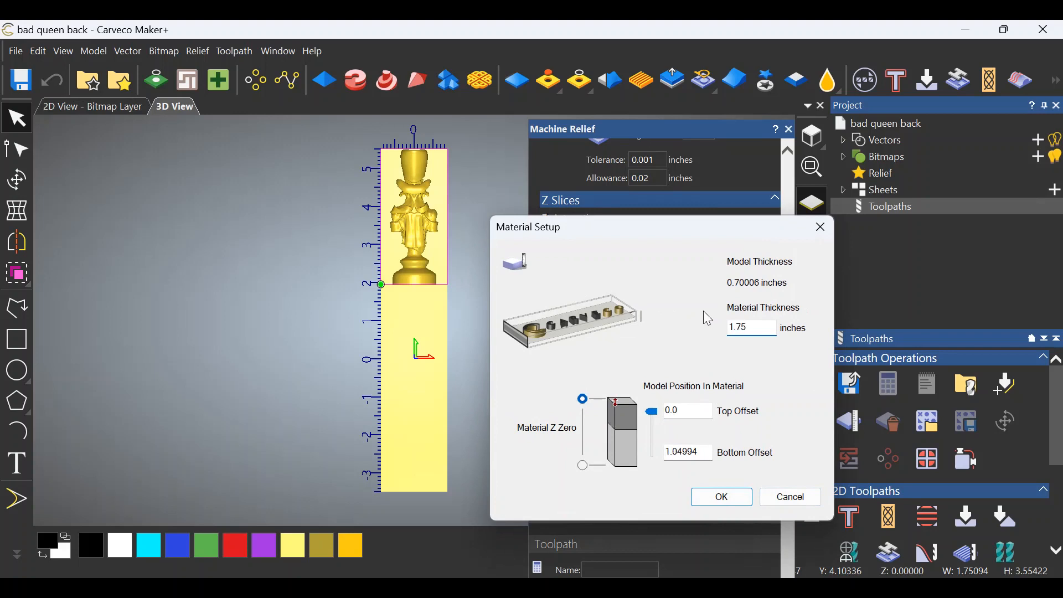
key("Tab")
type(".17494")
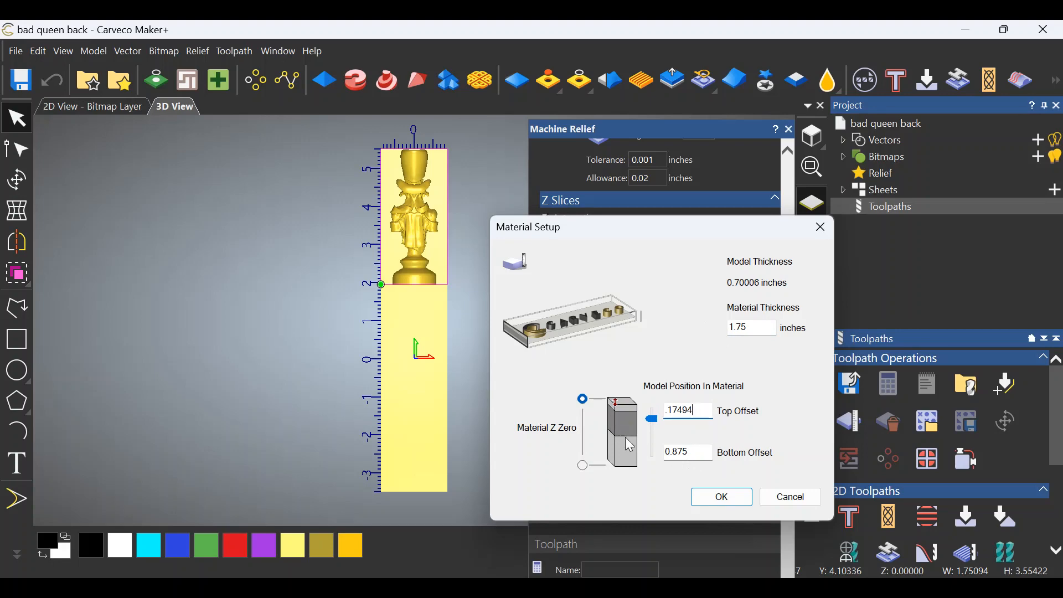
left_click(727, 498)
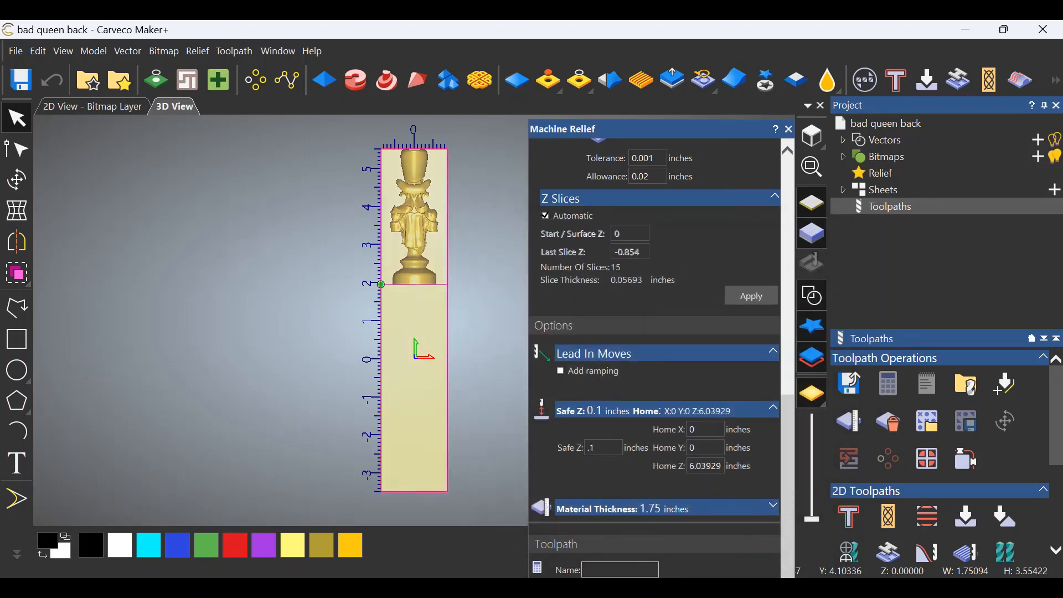
Name the relief toolpath "back", calculate it immediately and close the Machine Relief settings
type("back")
left_click_drag(746, 133, 740, 61)
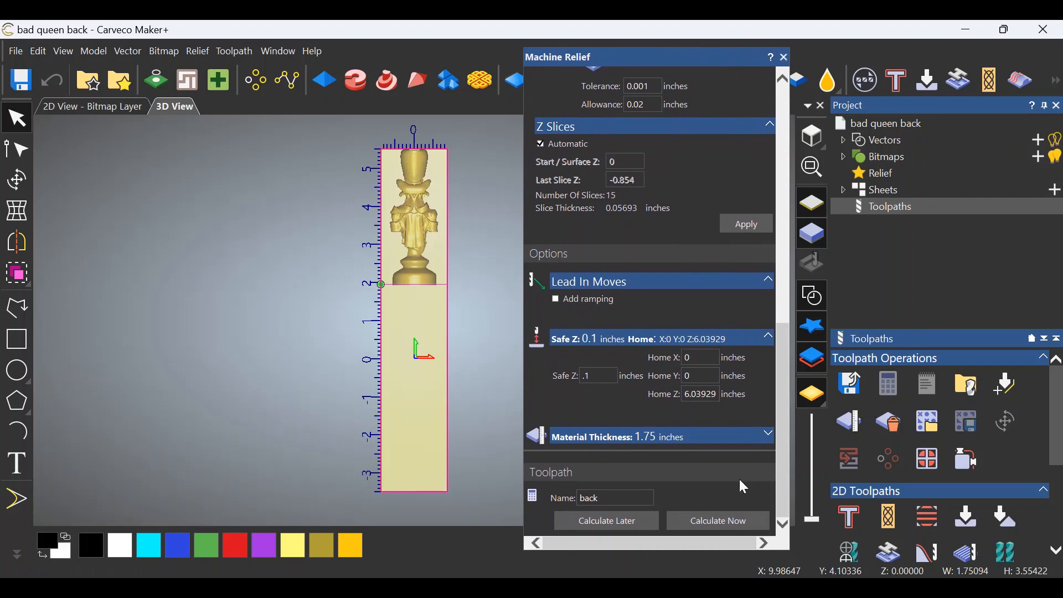
left_click(726, 521)
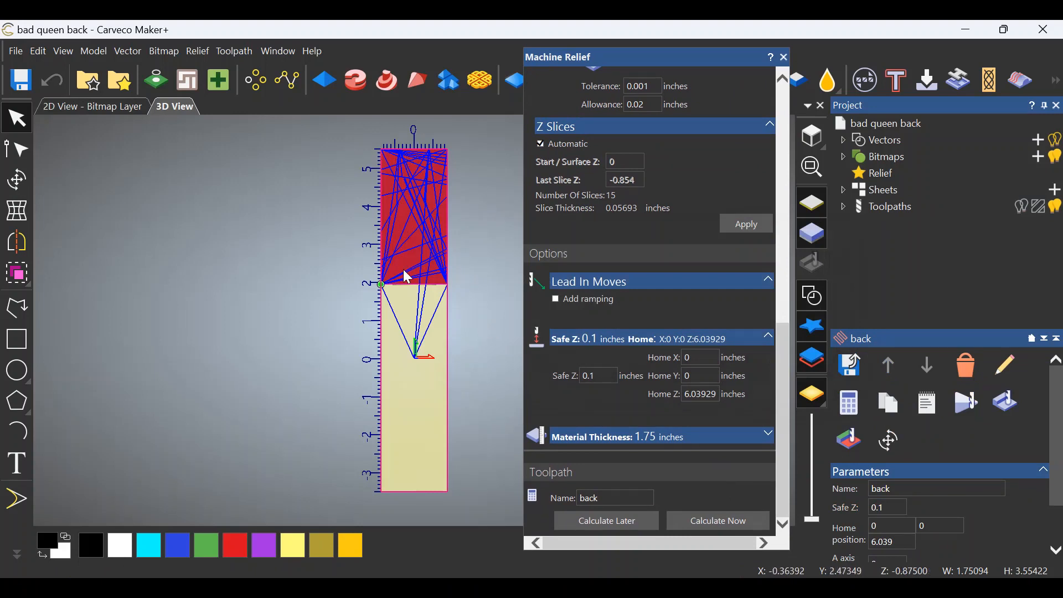
left_click(785, 57)
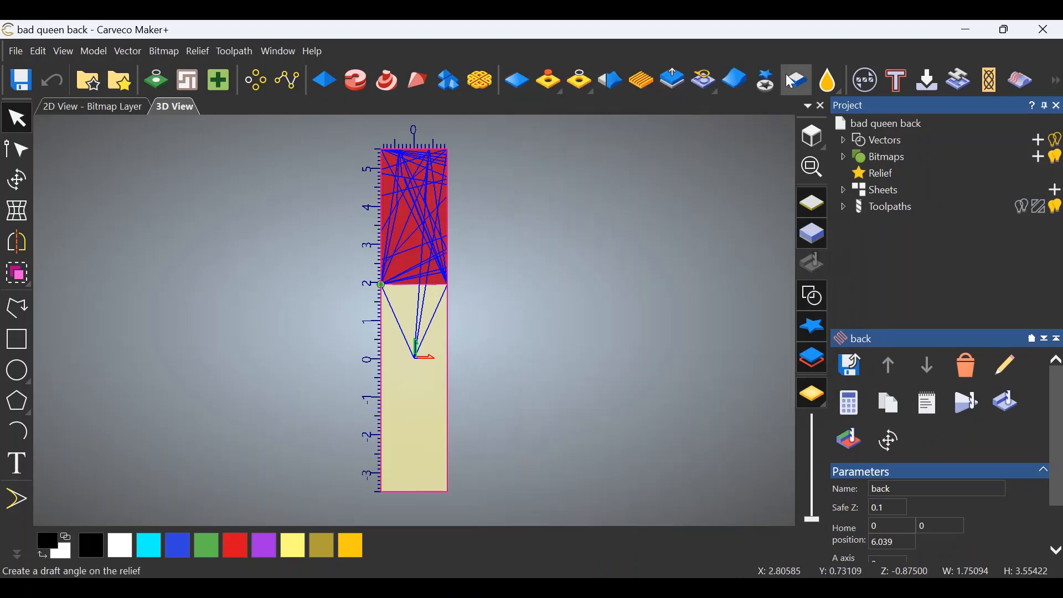
Simulate all back toolpaths on the whole model at standard resolution
right_click(886, 210)
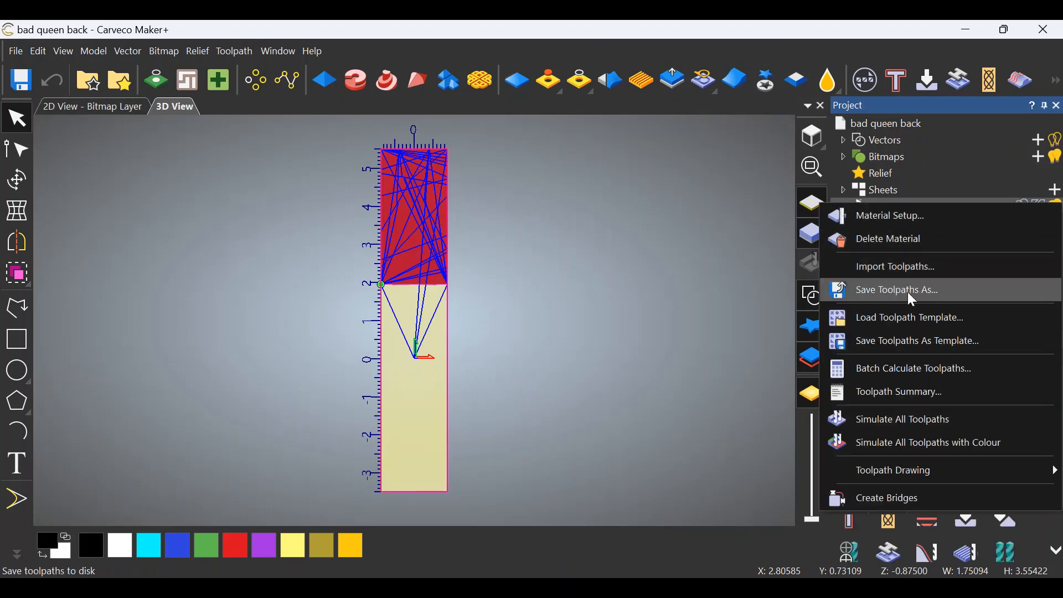
left_click(917, 421)
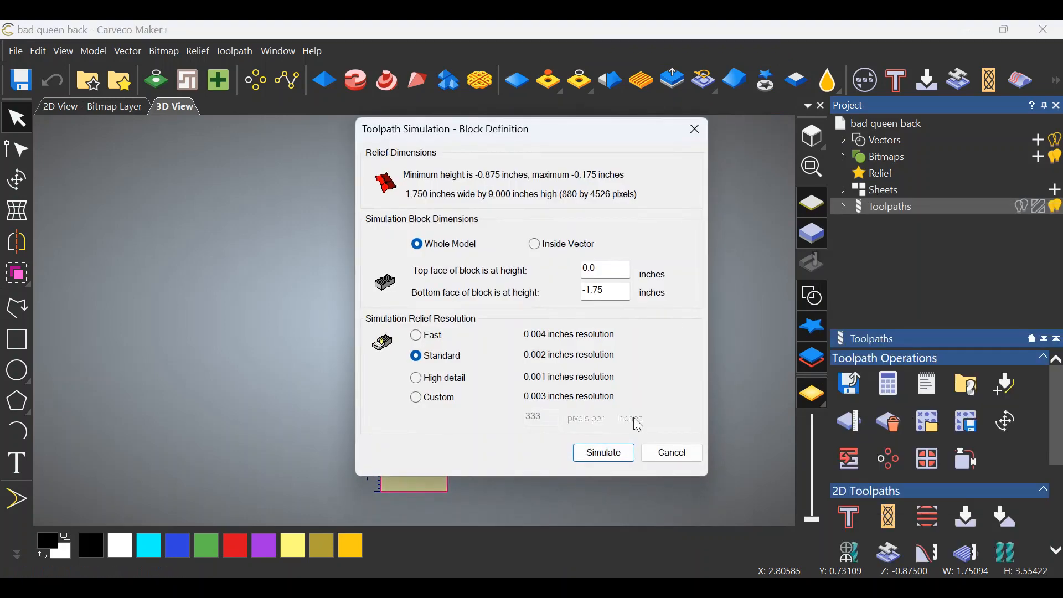
left_click(623, 451)
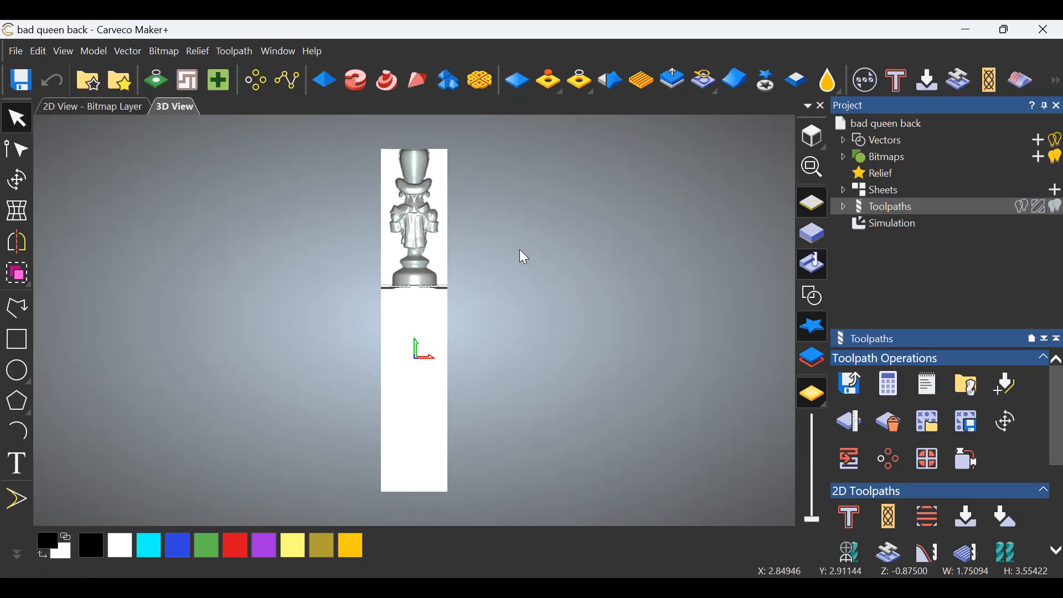
Examine the simulated back carving from the front, the side and several angles
scroll(402, 133, "up", 3)
left_click_drag(563, 282, 197, 284)
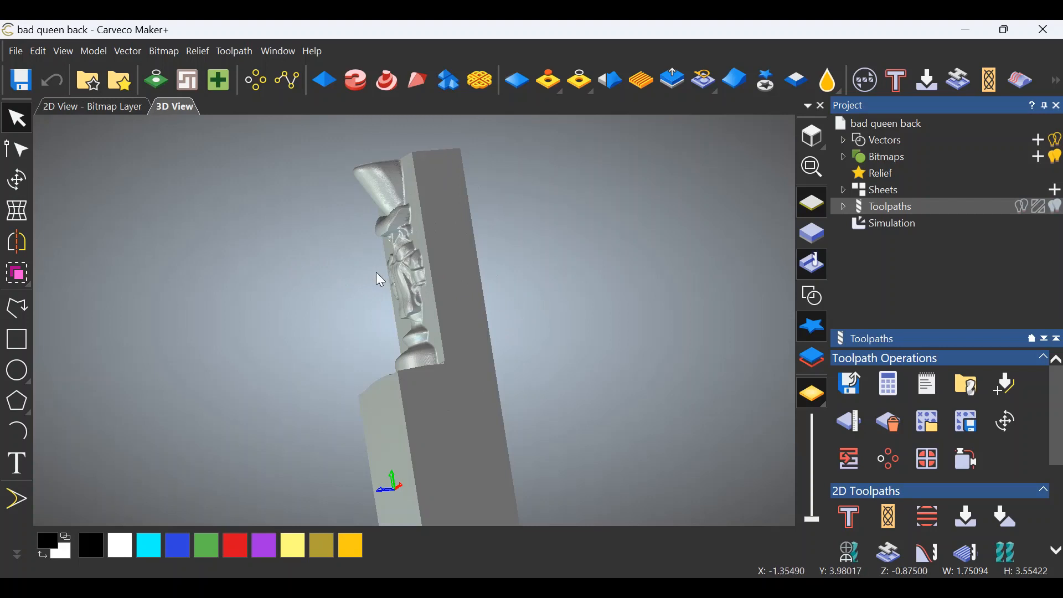
left_click_drag(463, 280, 667, 296)
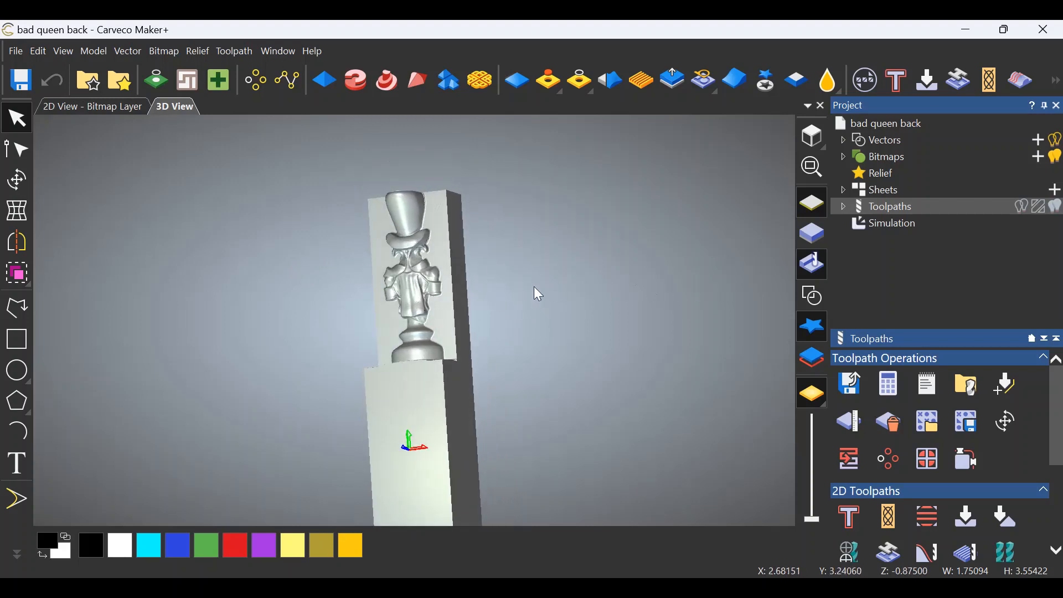
left_click_drag(548, 320, 331, 294)
left_click_drag(449, 324, 598, 337)
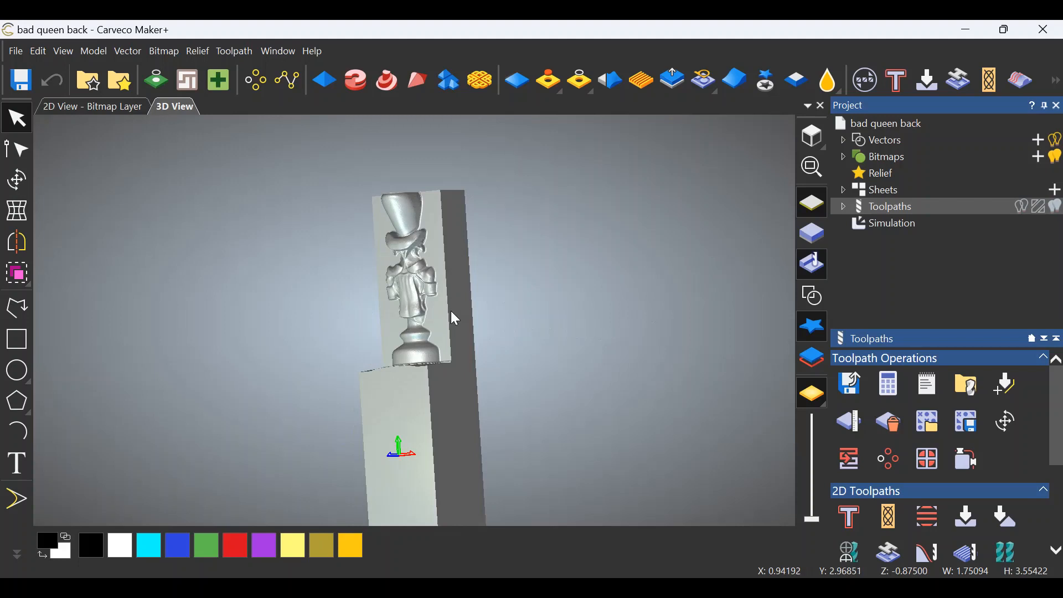
left_click_drag(451, 313, 594, 335)
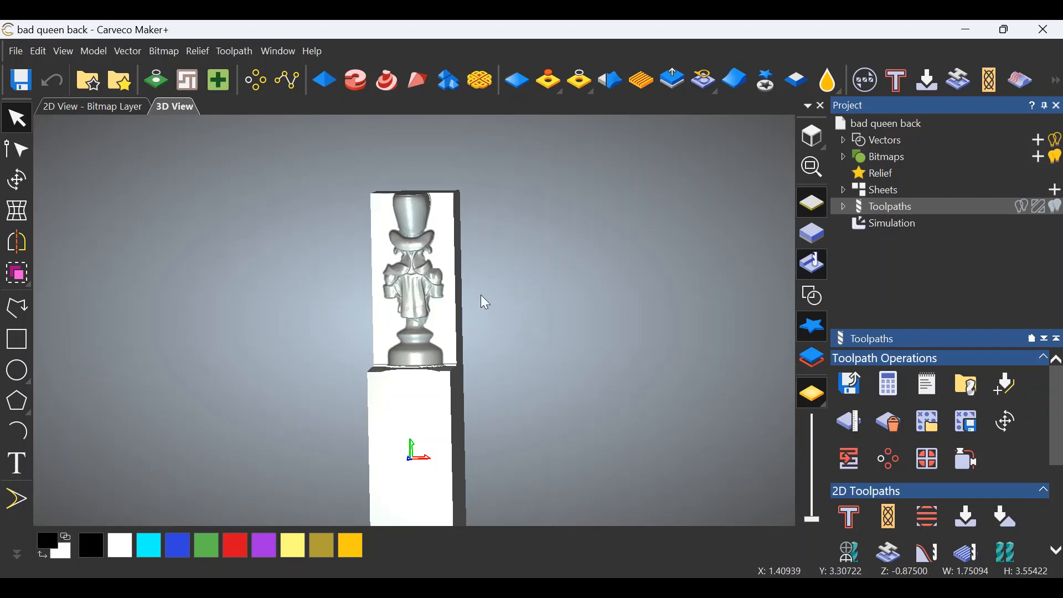
left_click_drag(540, 316, 171, 294)
left_click_drag(289, 362, 297, 397)
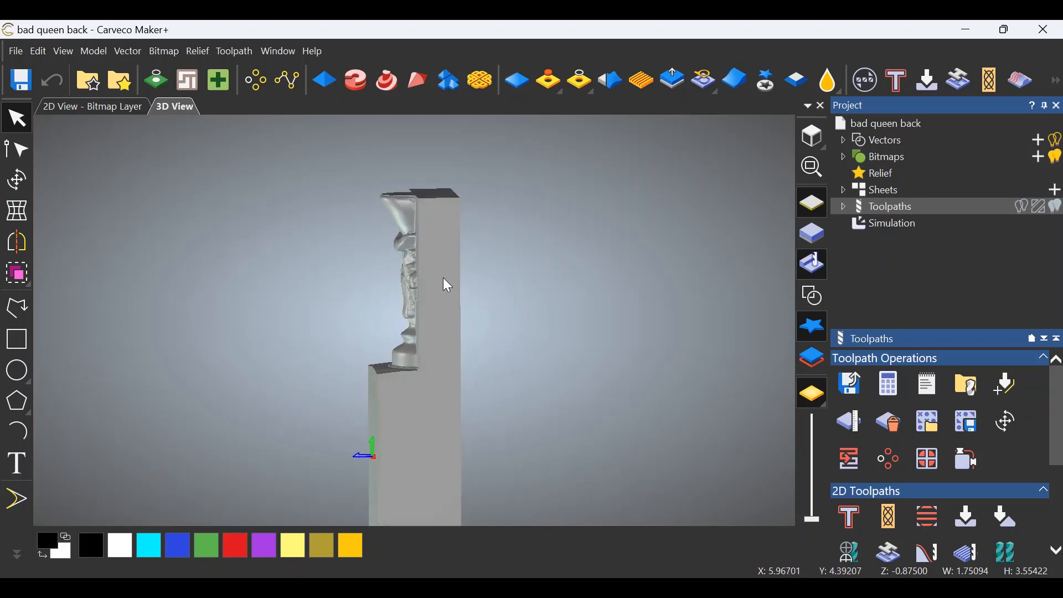